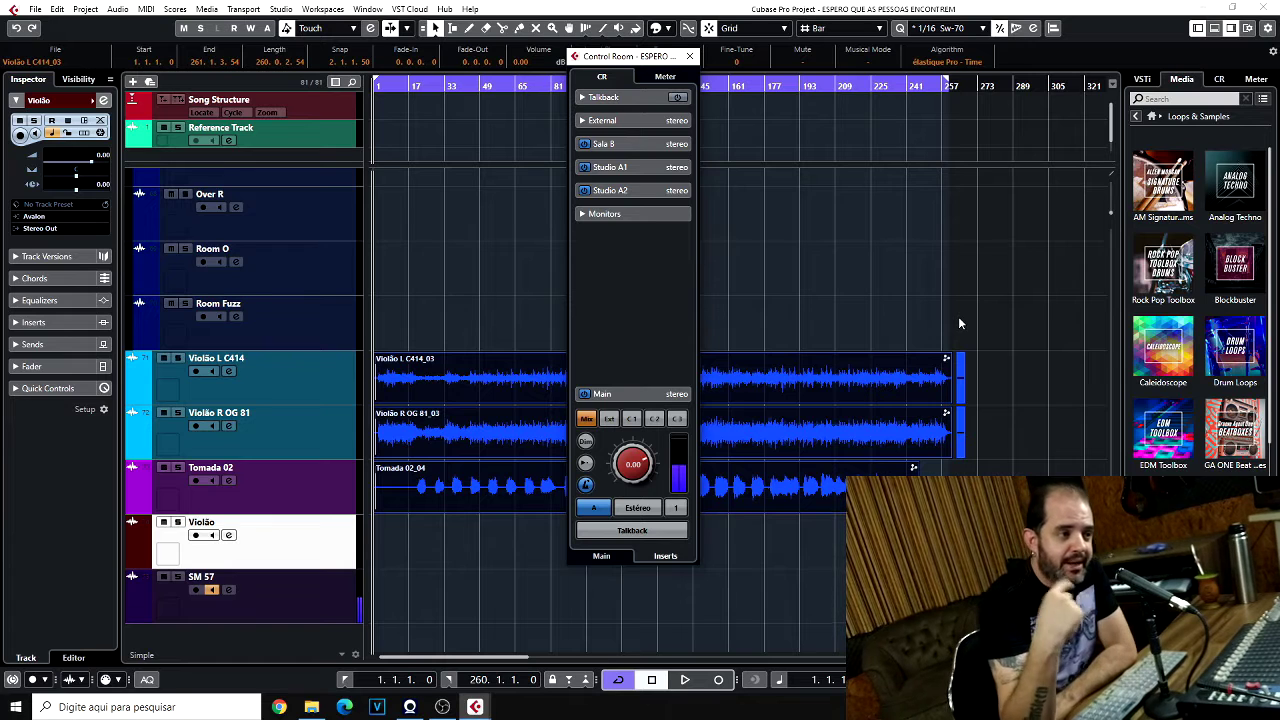
# Toggle the Control Room talkback on and off, leaving it switched on.
pyautogui.click(649, 531)
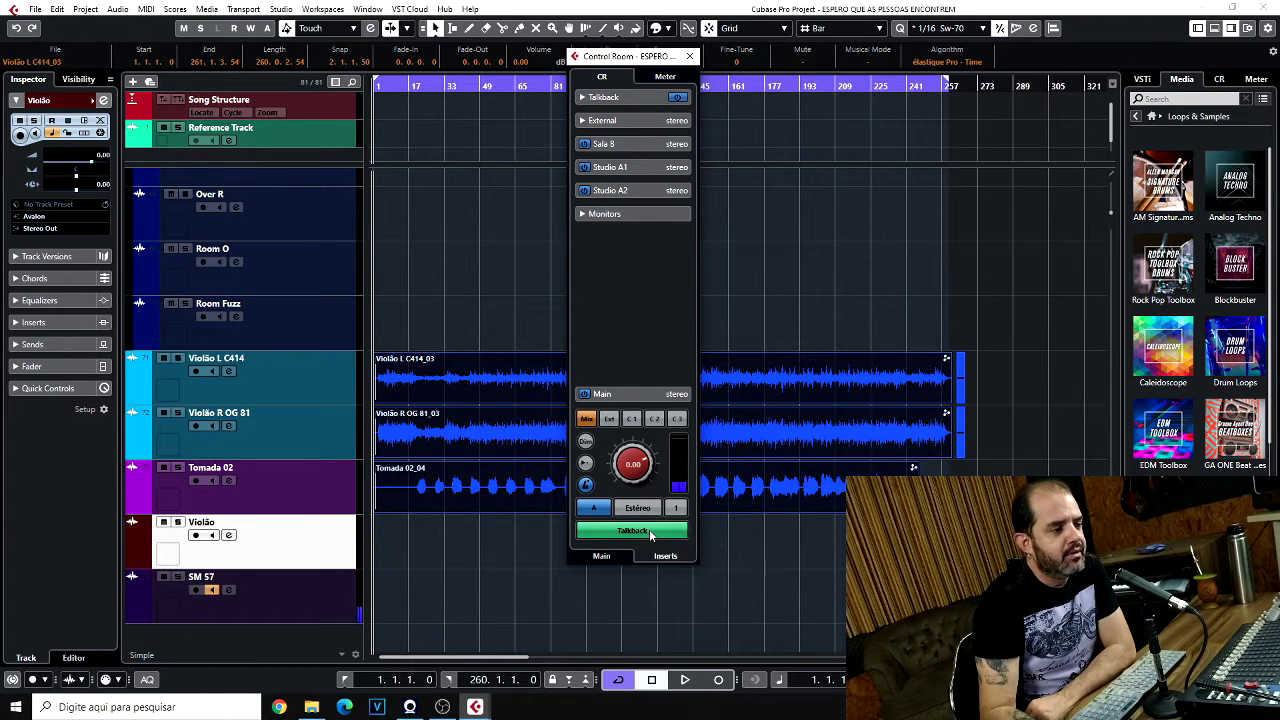
pyautogui.click(649, 530)
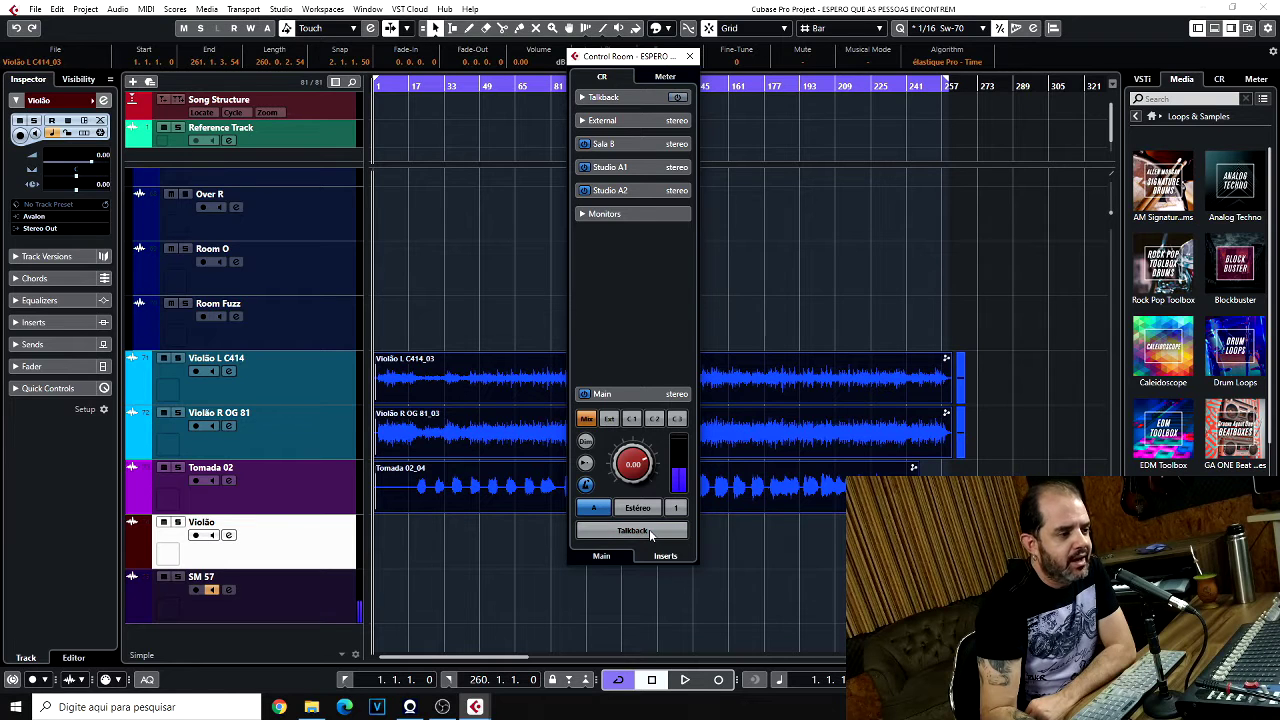
pyautogui.click(649, 530)
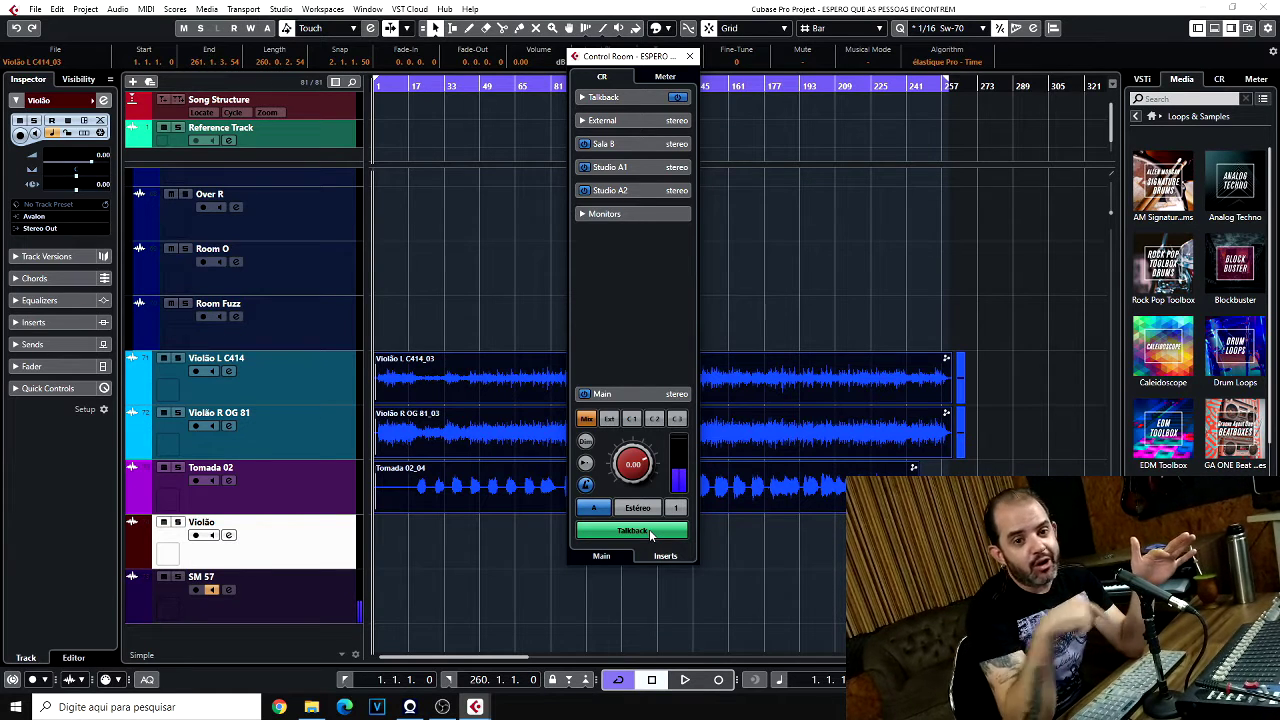
# Record-enable the Violão track and record a short test take from the project start with talkback on.
pyautogui.click(279, 556)
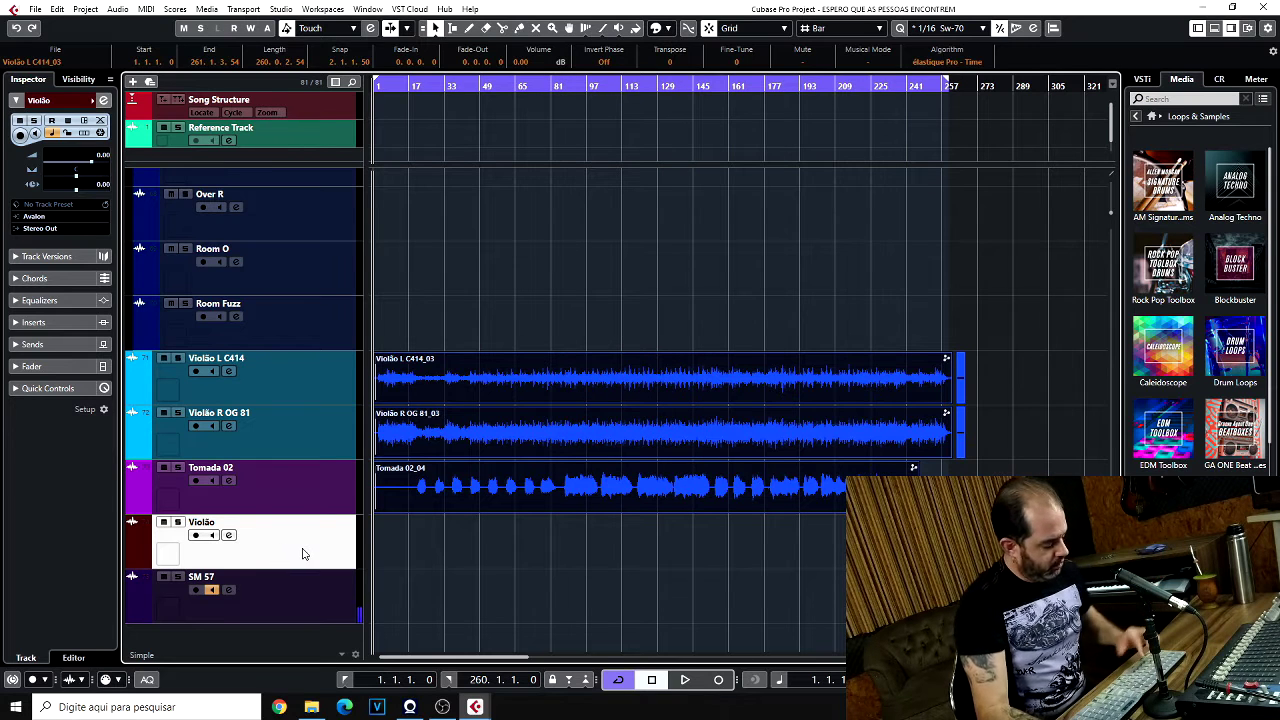
pyautogui.click(195, 535)
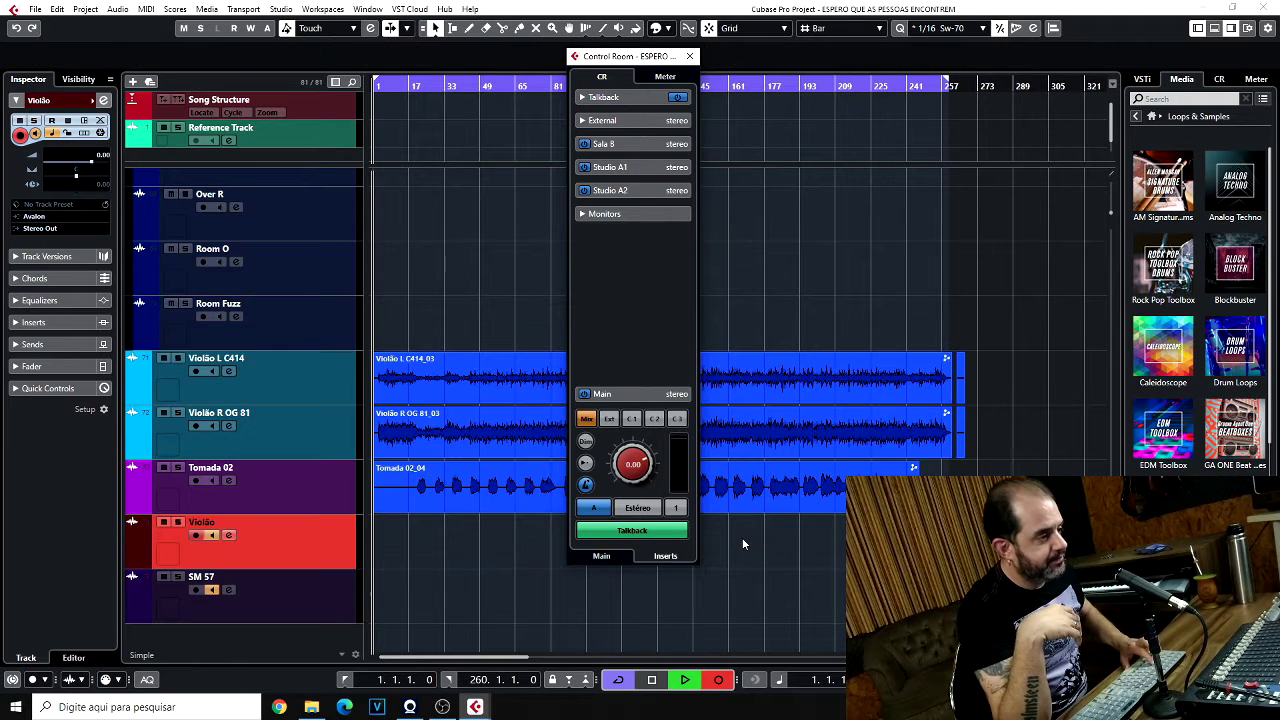
pyautogui.press('KP_Multiply')
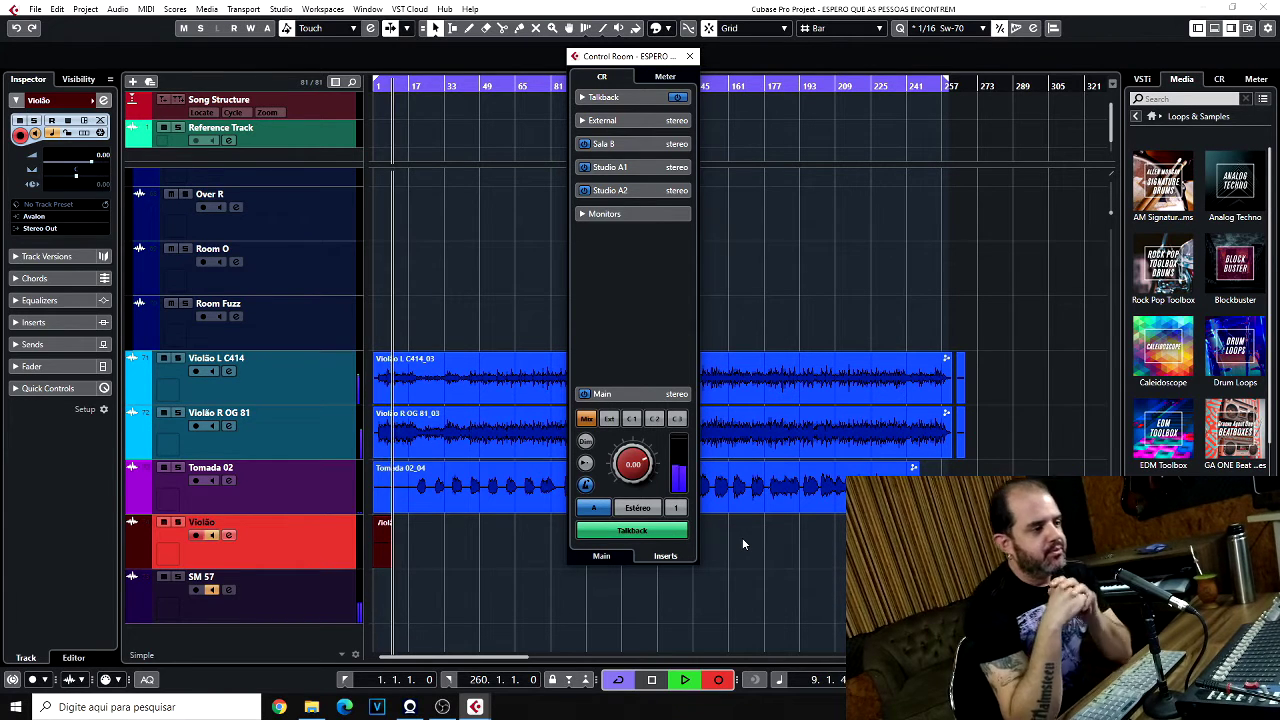
pyautogui.press('space')
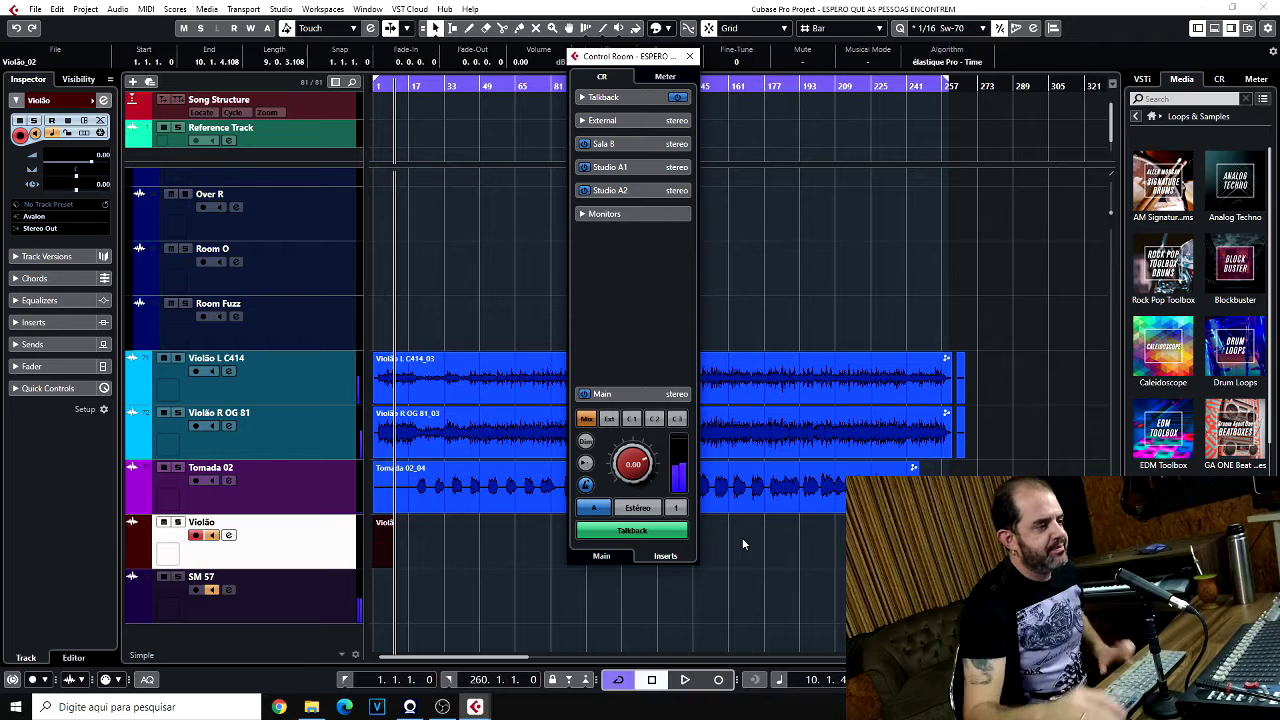
# Switch off the talkback, delete the test take on the Violão track, and return the cursor to the project start.
pyautogui.click(628, 531)
pyautogui.click(439, 530)
pyautogui.click(389, 564)
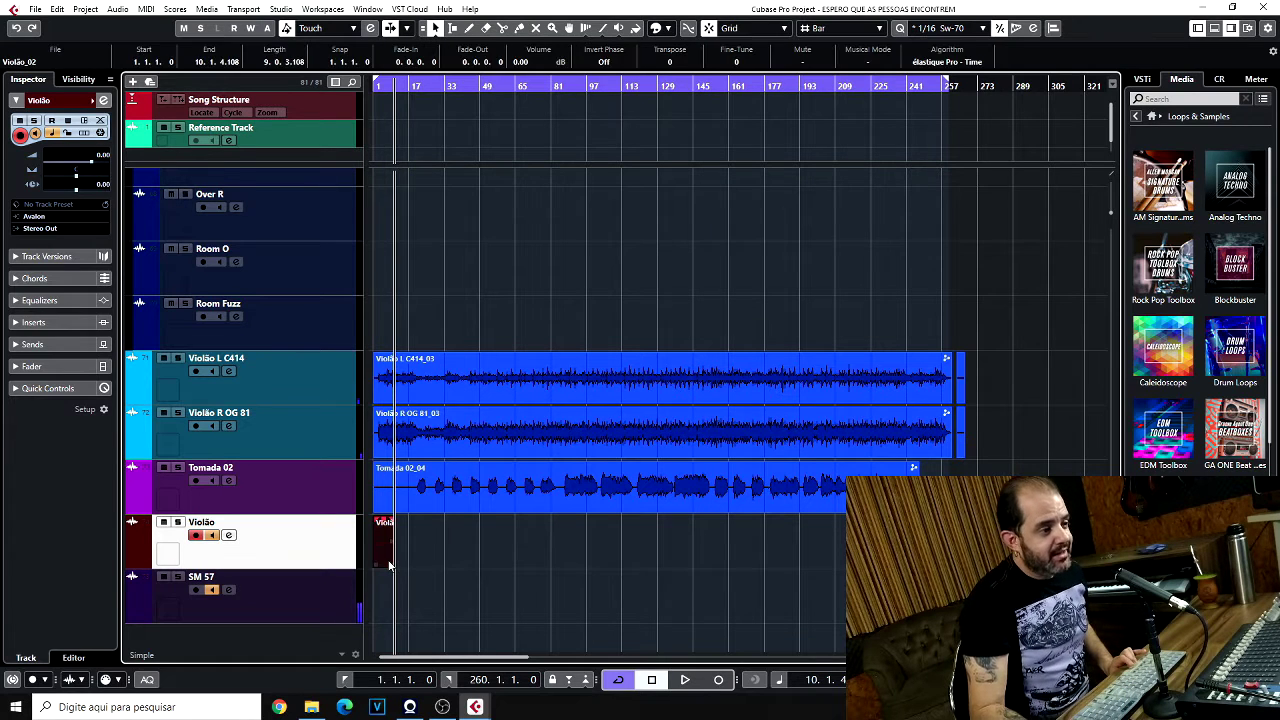
pyautogui.press('Delete')
pyautogui.press('Home')
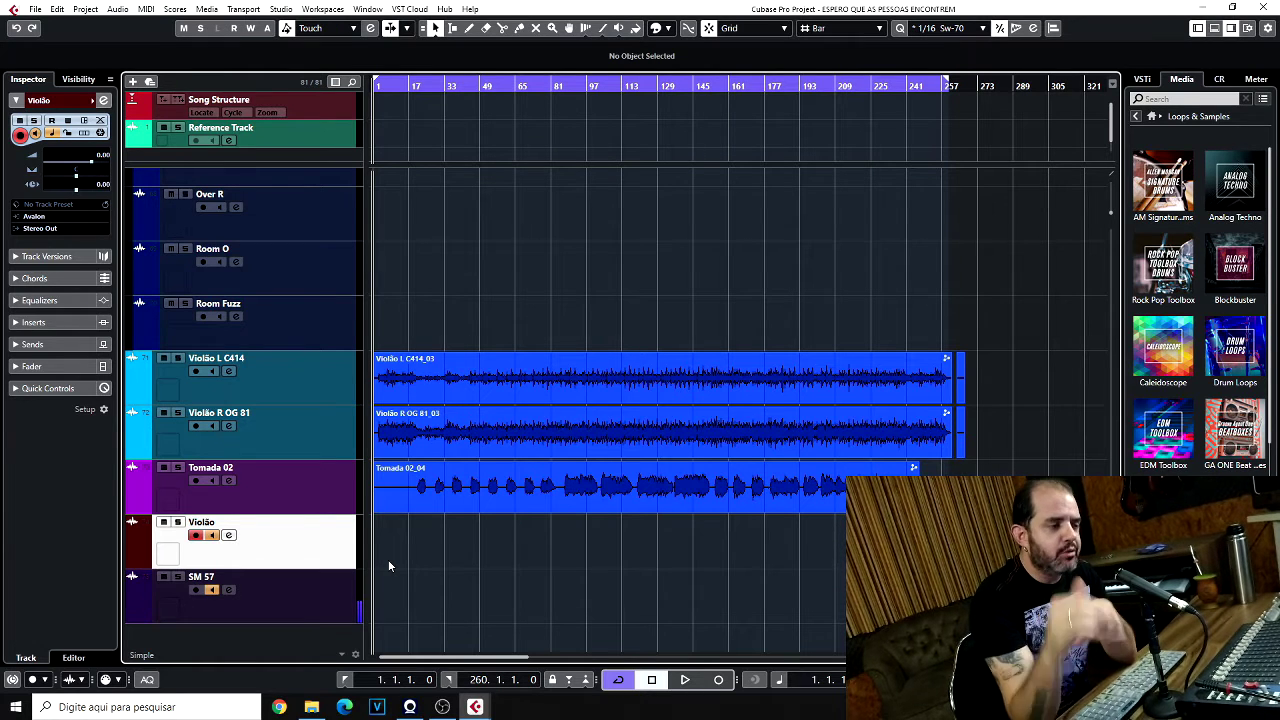
# Set Auto Disable Talkback Mode to In Play and Record in the VST Control Room preferences.
pyautogui.click(56, 10)
pyautogui.click(104, 503)
pyautogui.click(412, 508)
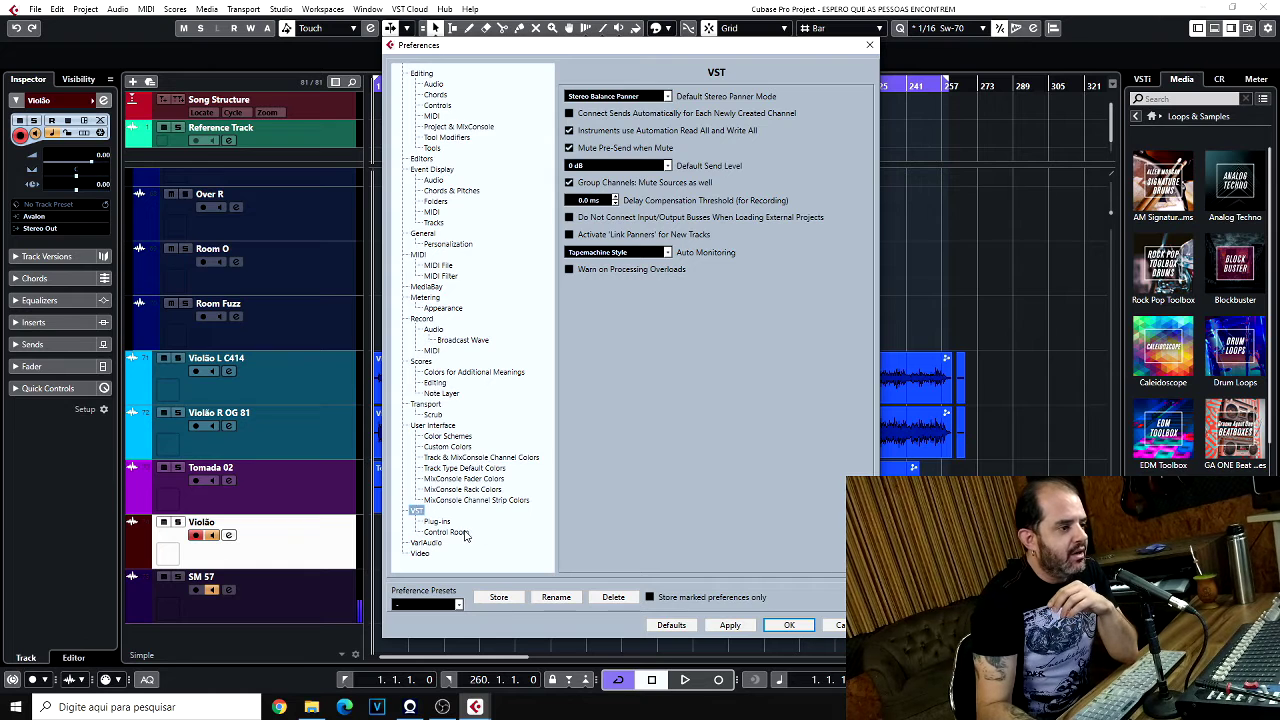
pyautogui.click(446, 532)
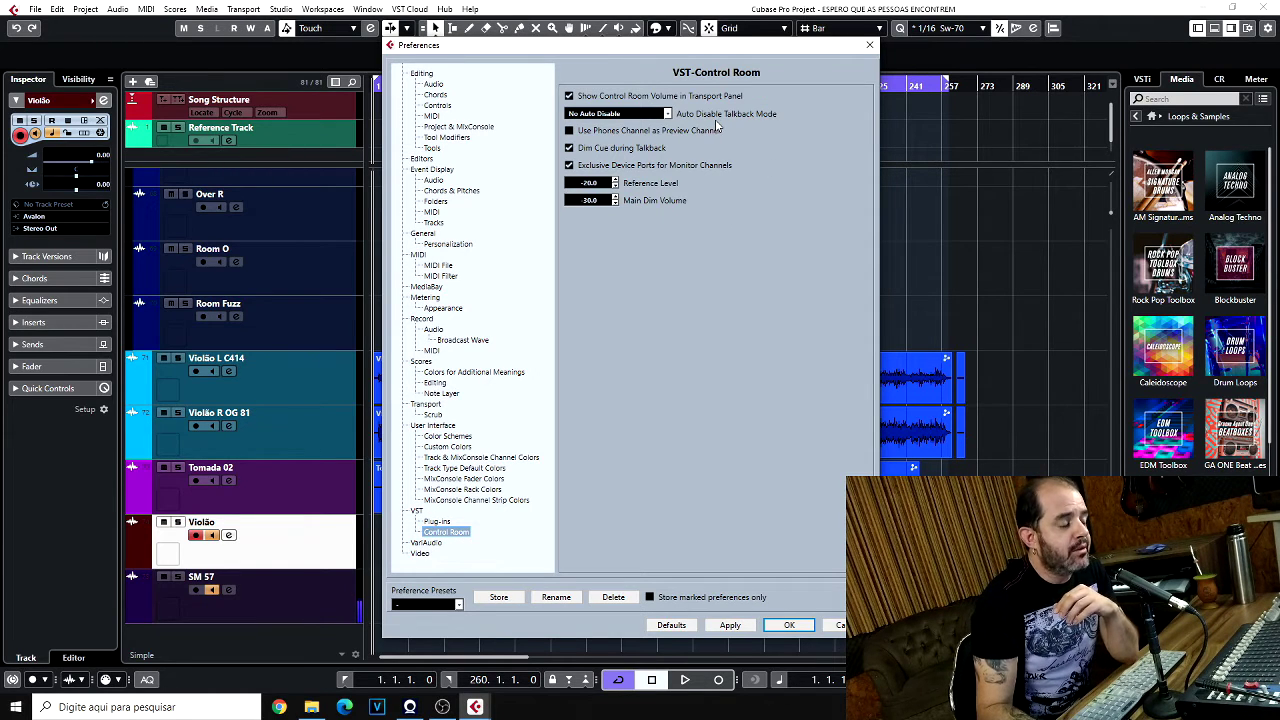
pyautogui.click(592, 115)
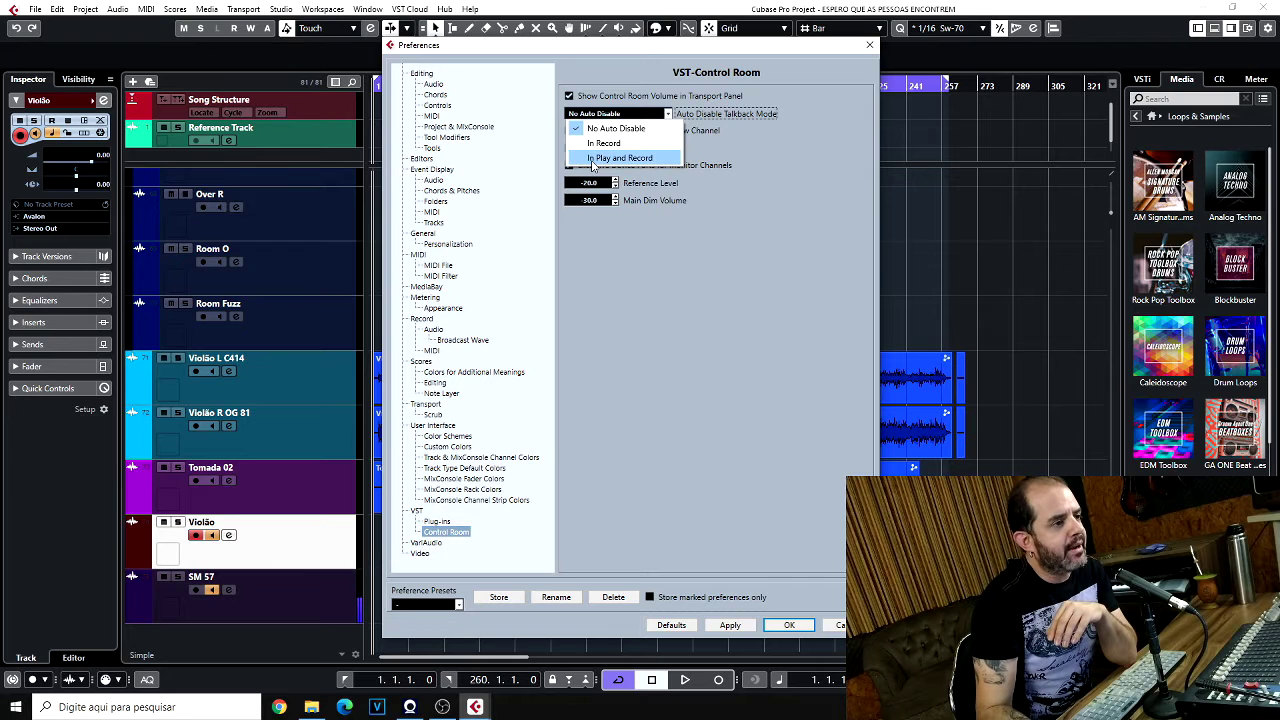
pyautogui.click(592, 160)
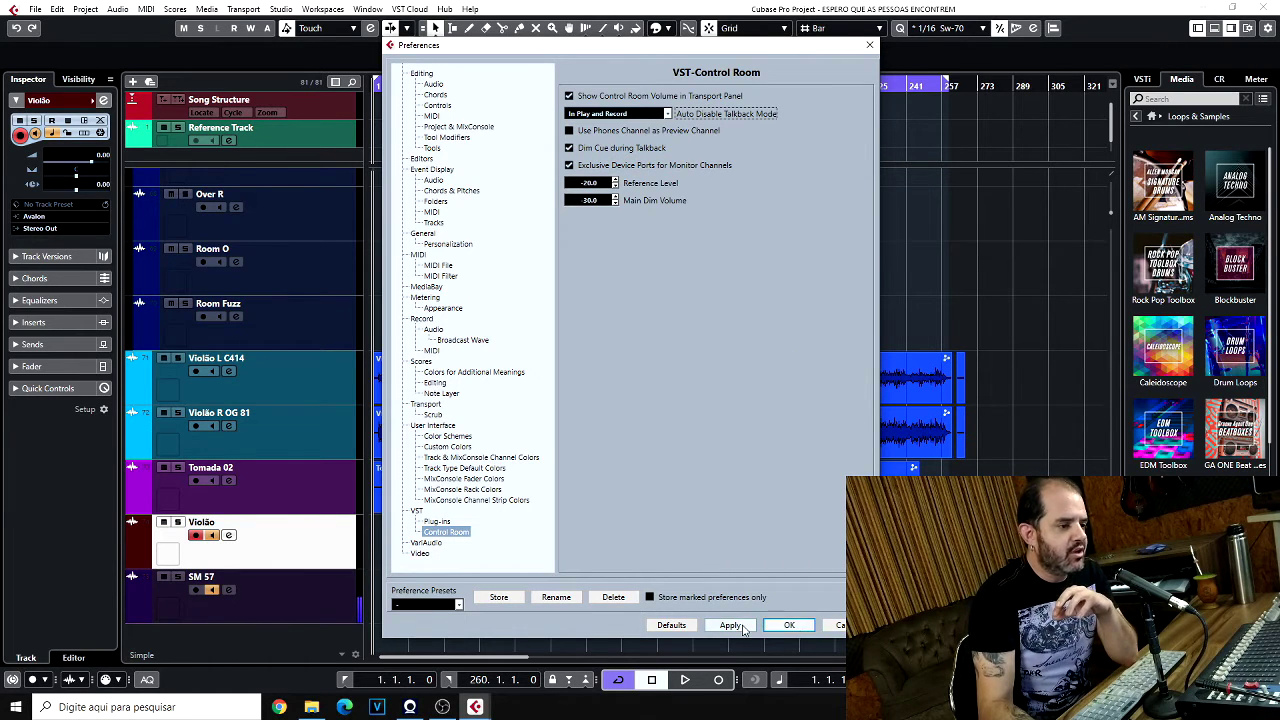
pyautogui.click(789, 625)
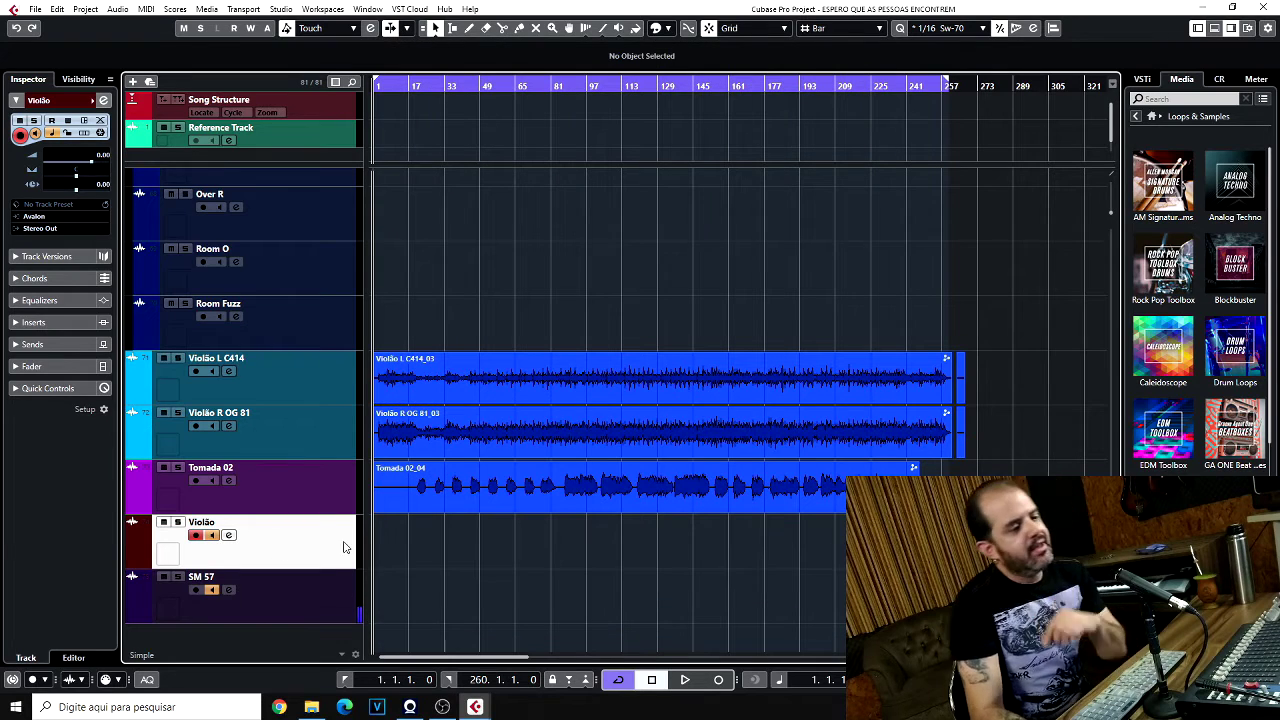
# Turn the talkback on in the Control Room and record a short take on the Violão track to test automatic disabling.
pyautogui.hotkey('ctrl', 'F3')
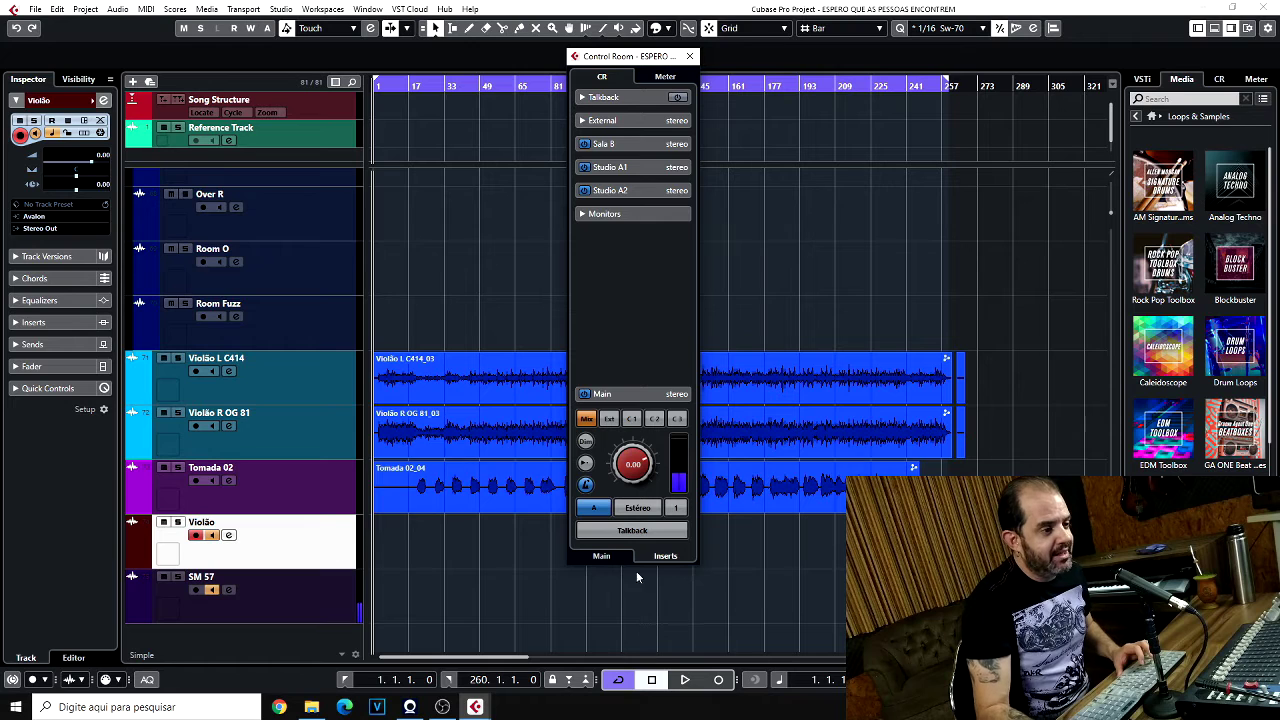
pyautogui.click(630, 536)
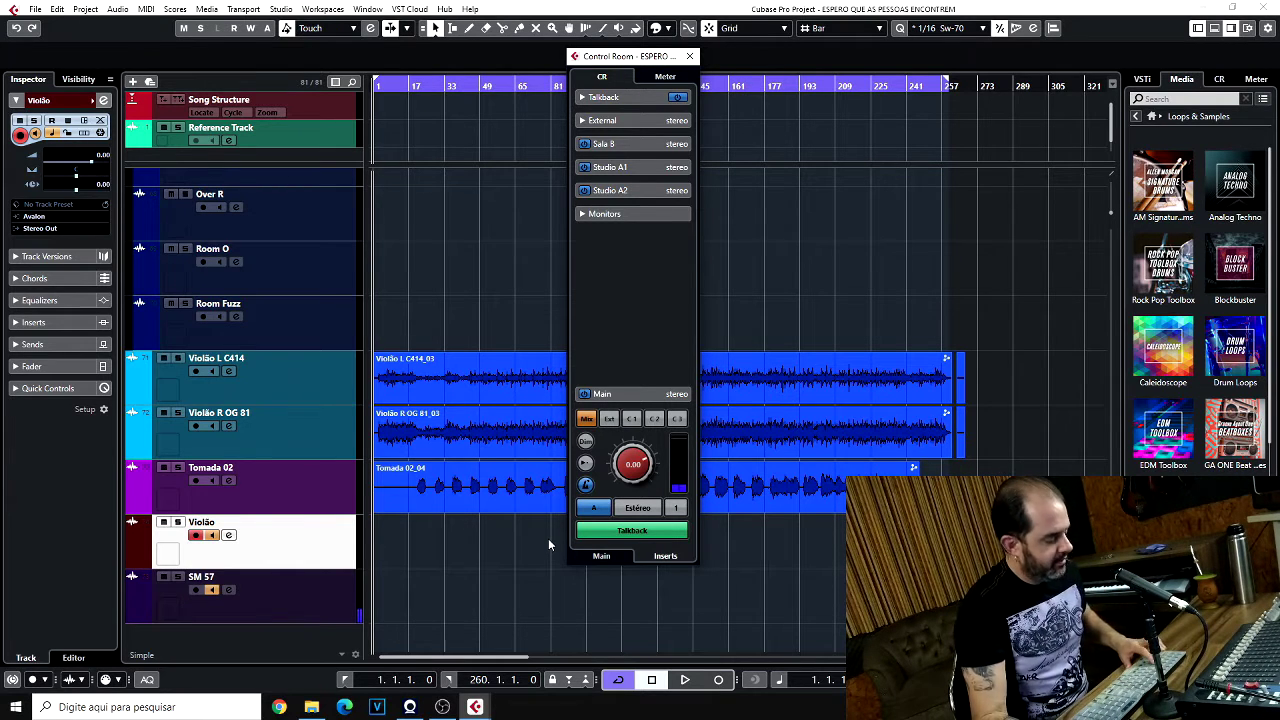
pyautogui.press('KP_Multiply')
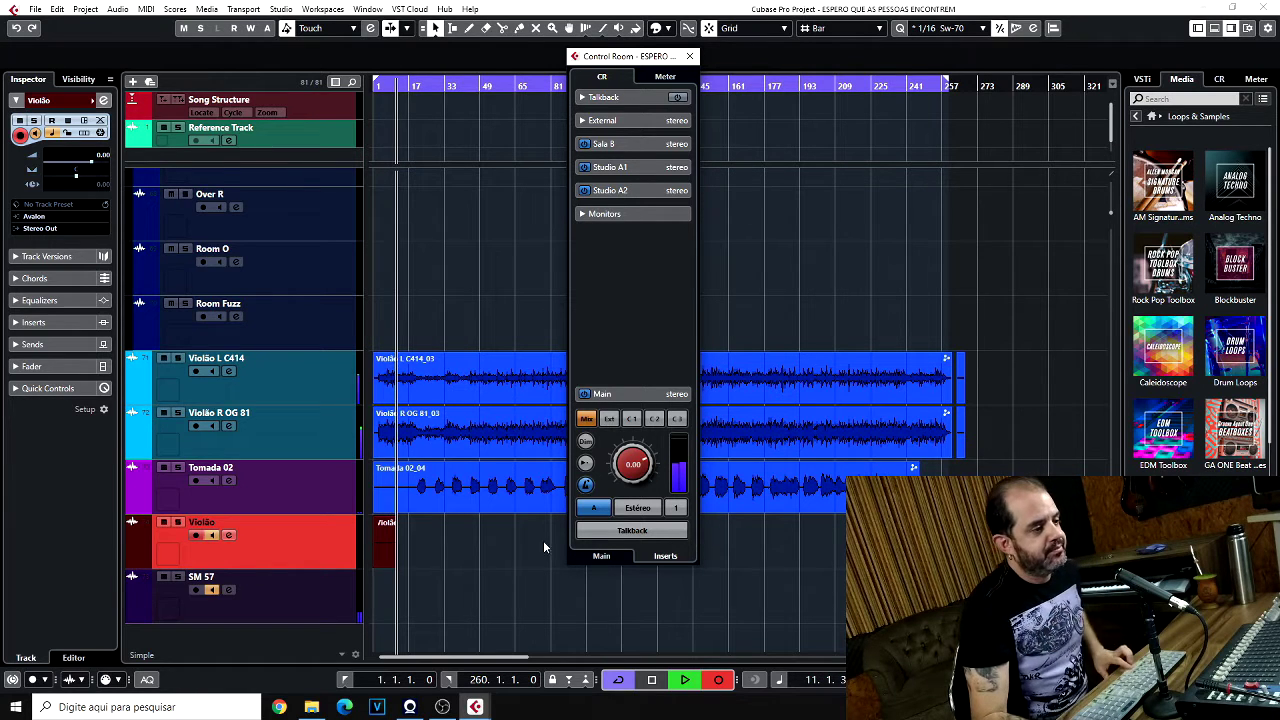
pyautogui.press('space')
# Delete the new take from the Violão track and return the cursor to the project start.
pyautogui.moveTo(422, 533); pyautogui.dragTo(395, 566)
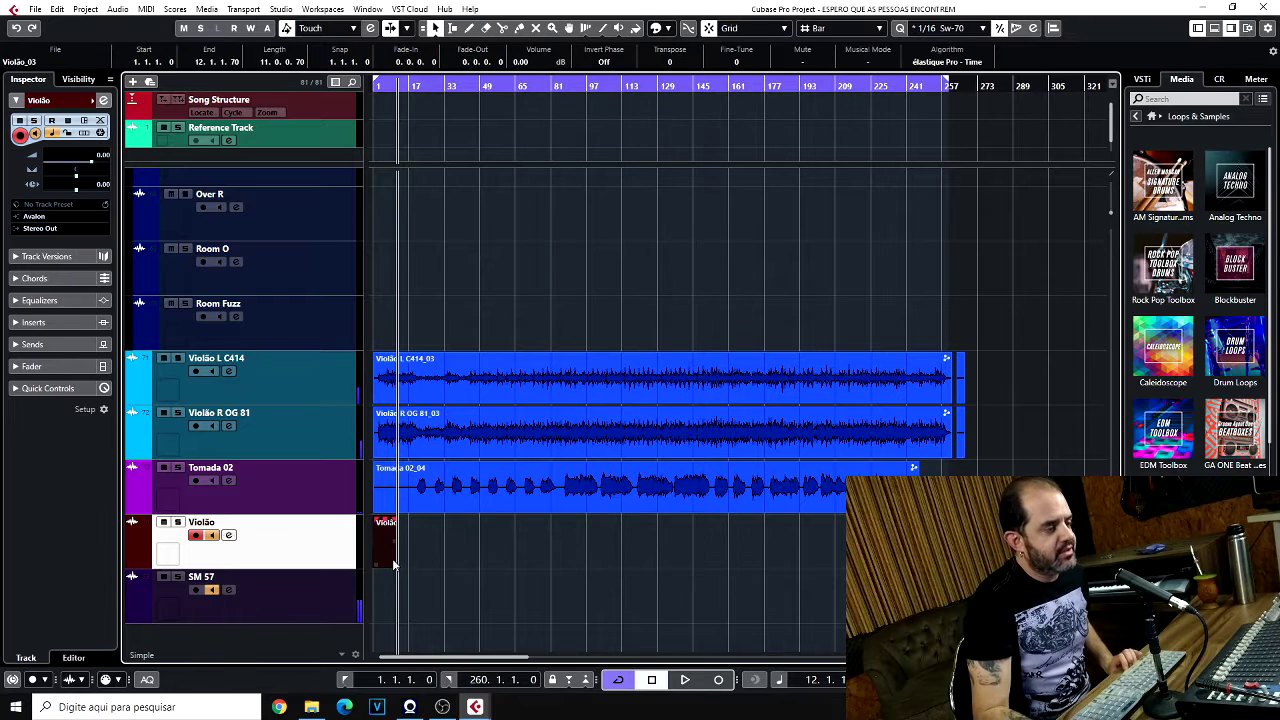
pyautogui.press('Delete')
pyautogui.press('Home')
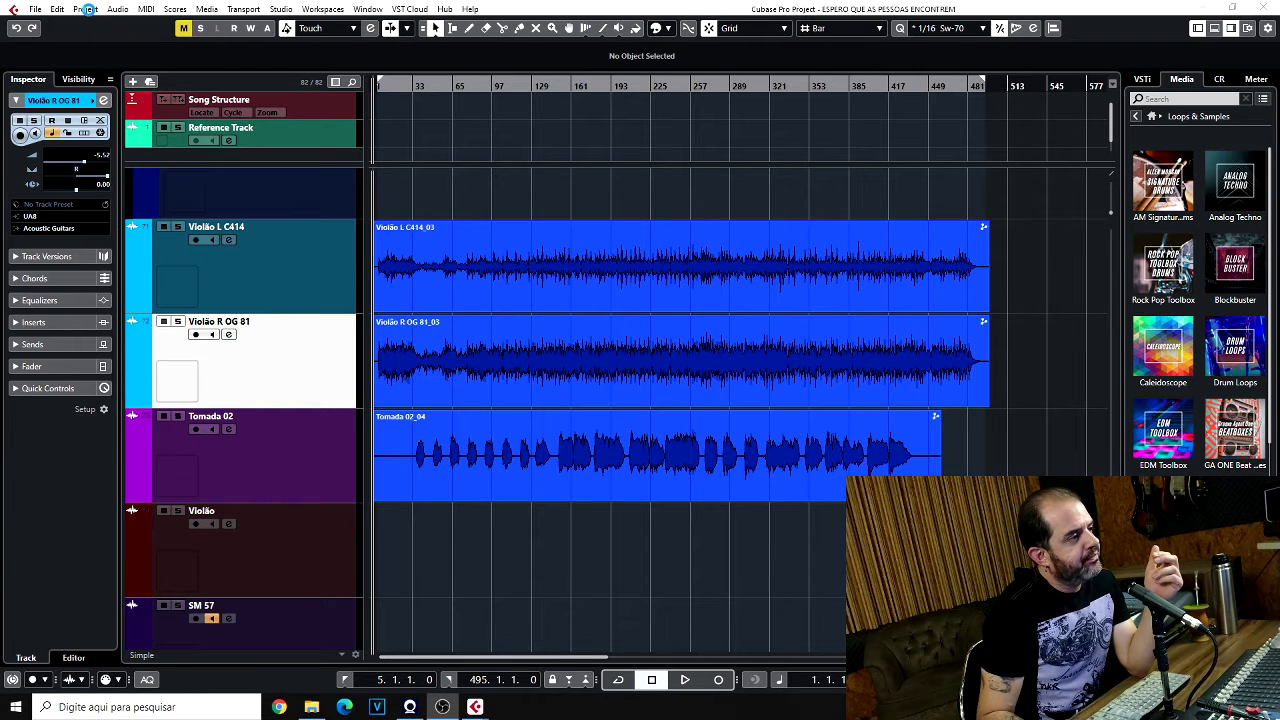
# Open the Beat Calculator and its Tap Tempo function.
pyautogui.click(88, 9)
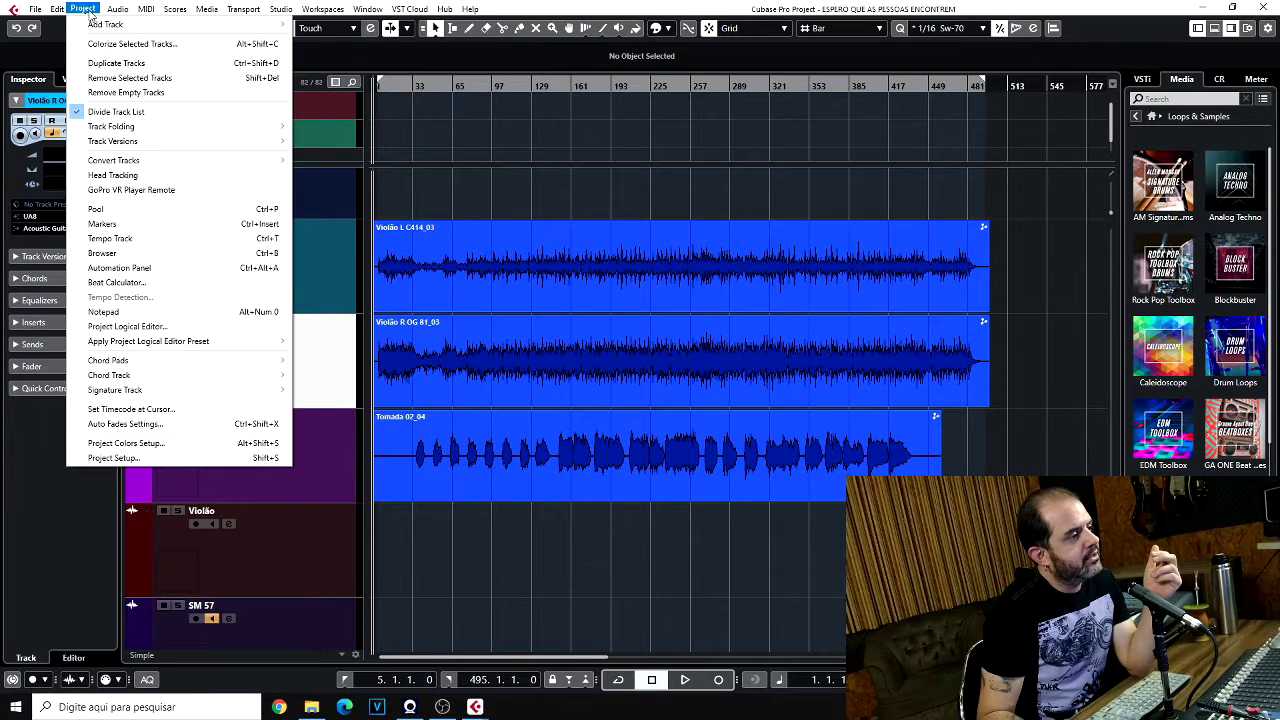
pyautogui.click(140, 285)
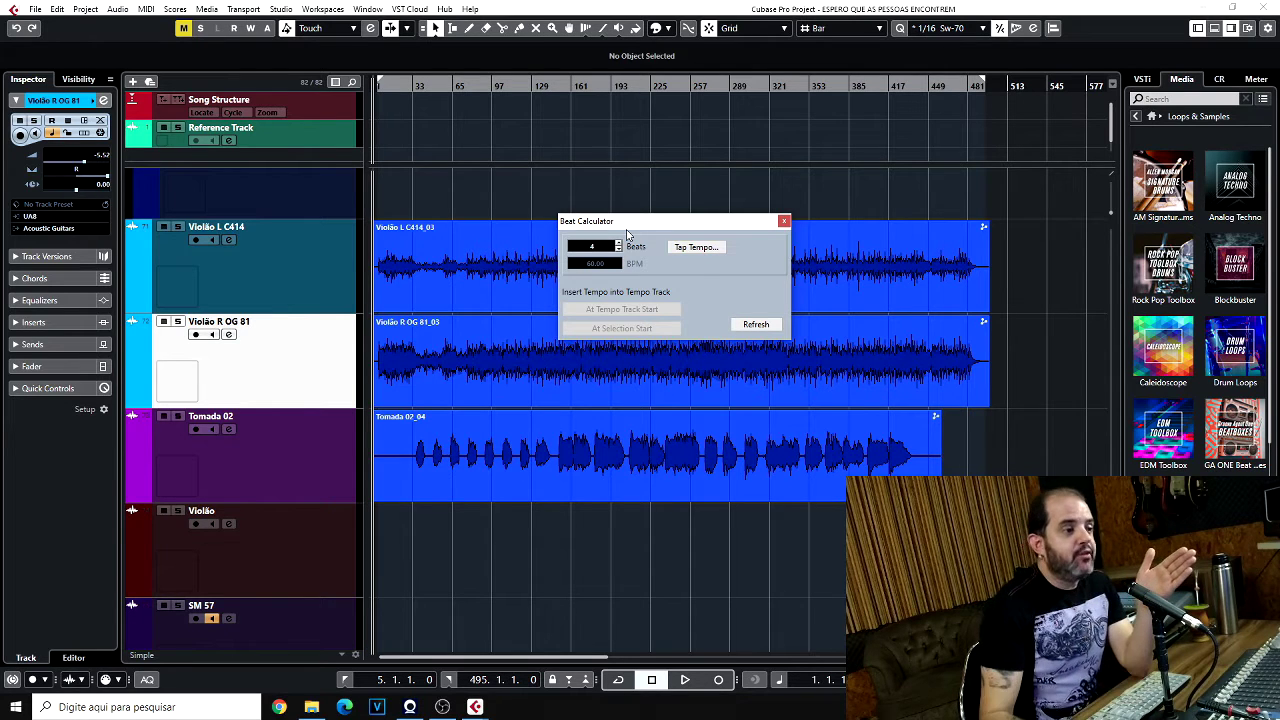
pyautogui.click(708, 251)
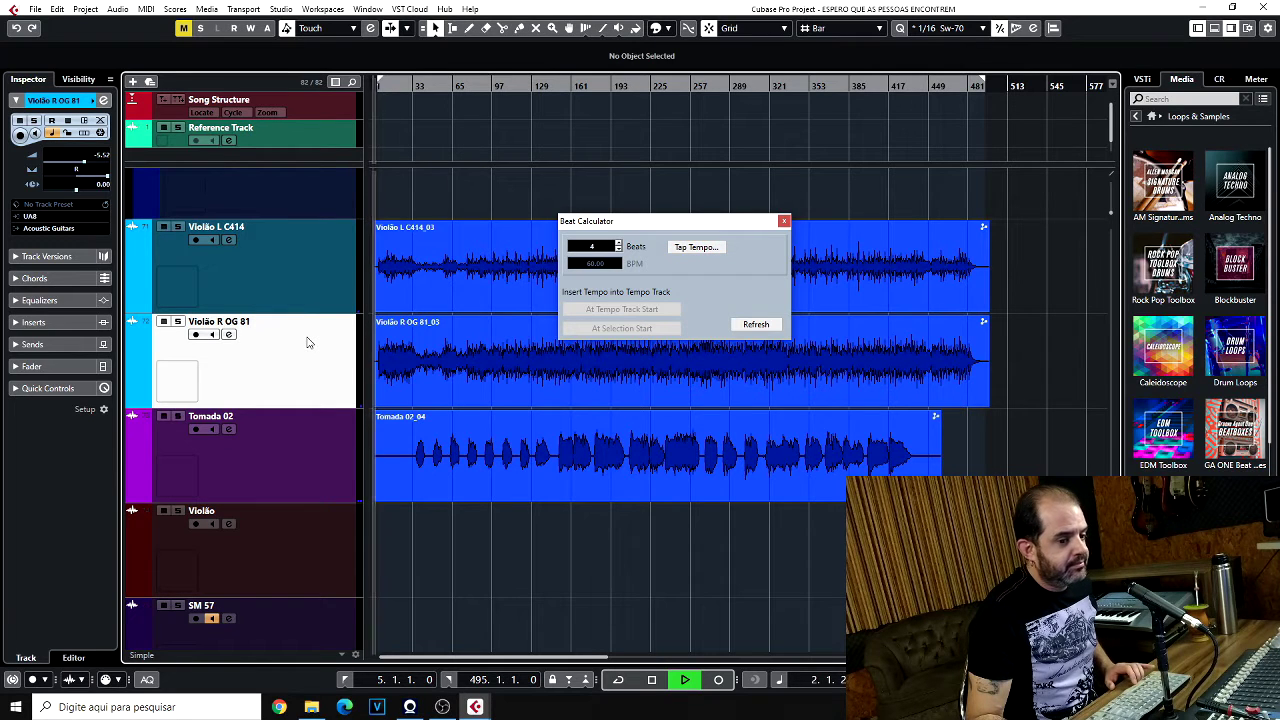
# Measure the song's tempo by tapping along in Tap Tempo during playback, accept it, stop playback and close the Beat Calculator.
pyautogui.click(700, 248)
pyautogui.press('space')
pyautogui.press('space')
pyautogui.press('space')
pyautogui.press('space')
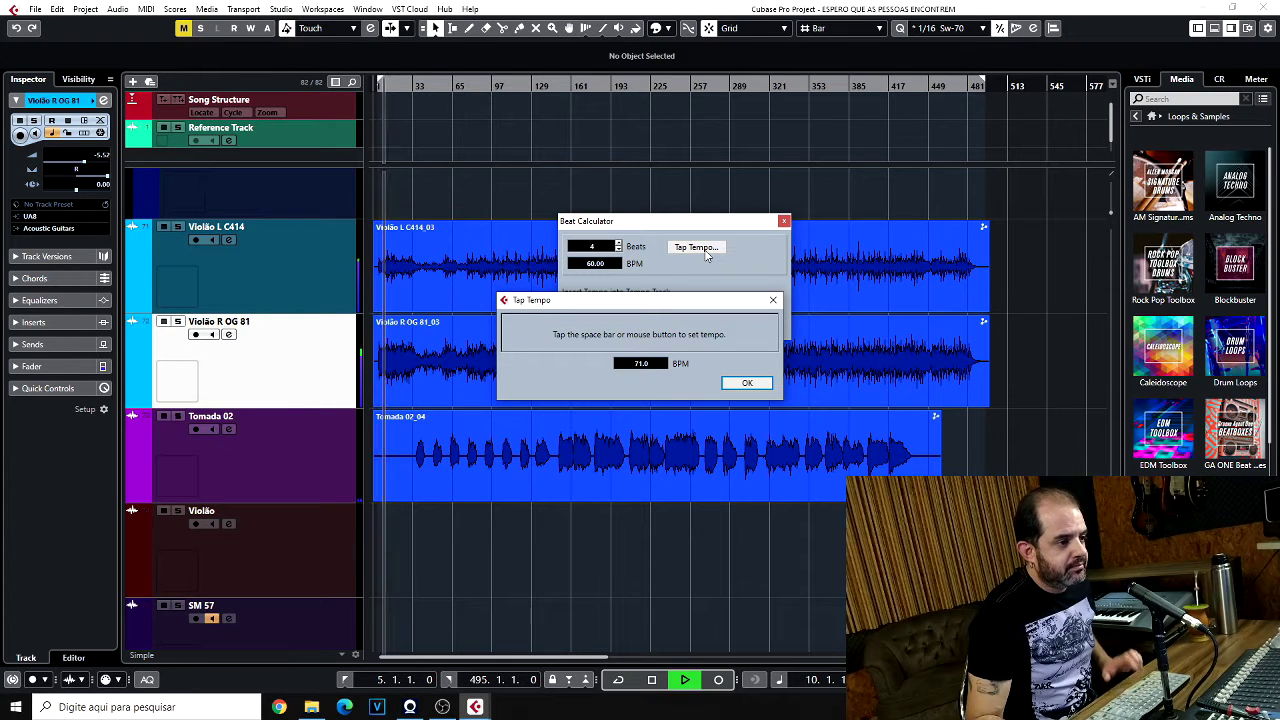
pyautogui.press('space')
pyautogui.press('space')
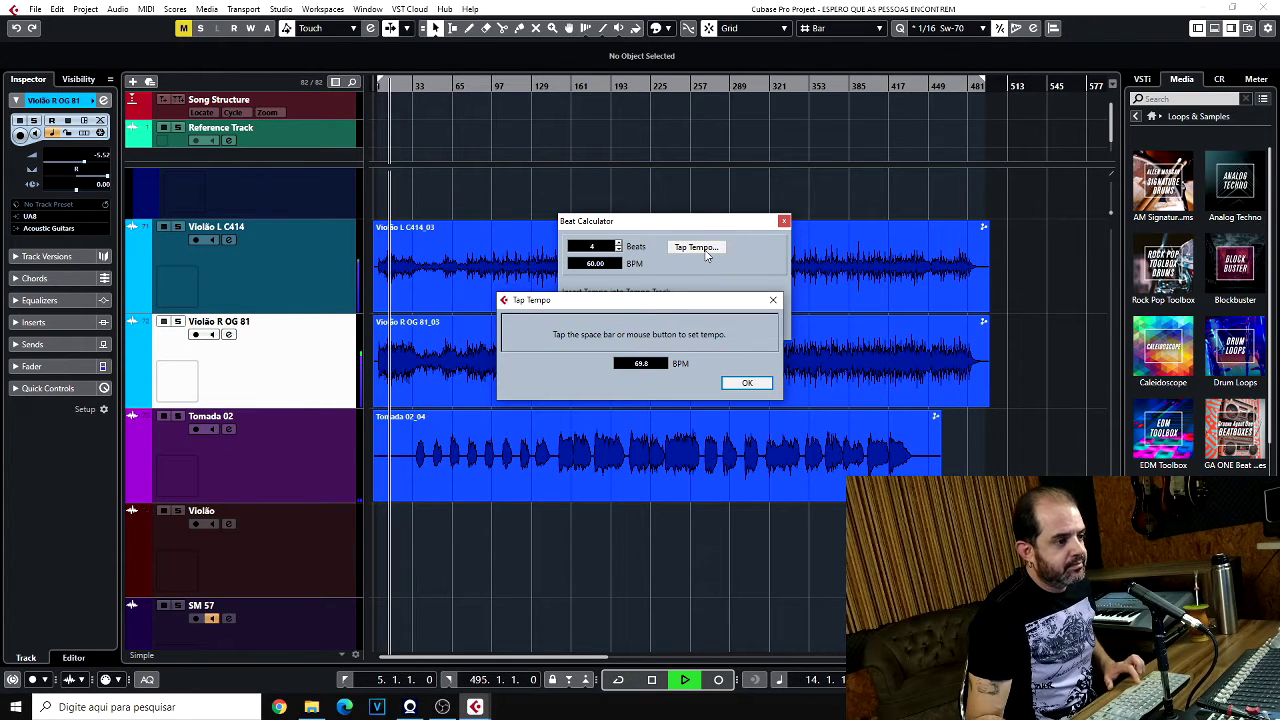
pyautogui.press('space')
pyautogui.press('space')
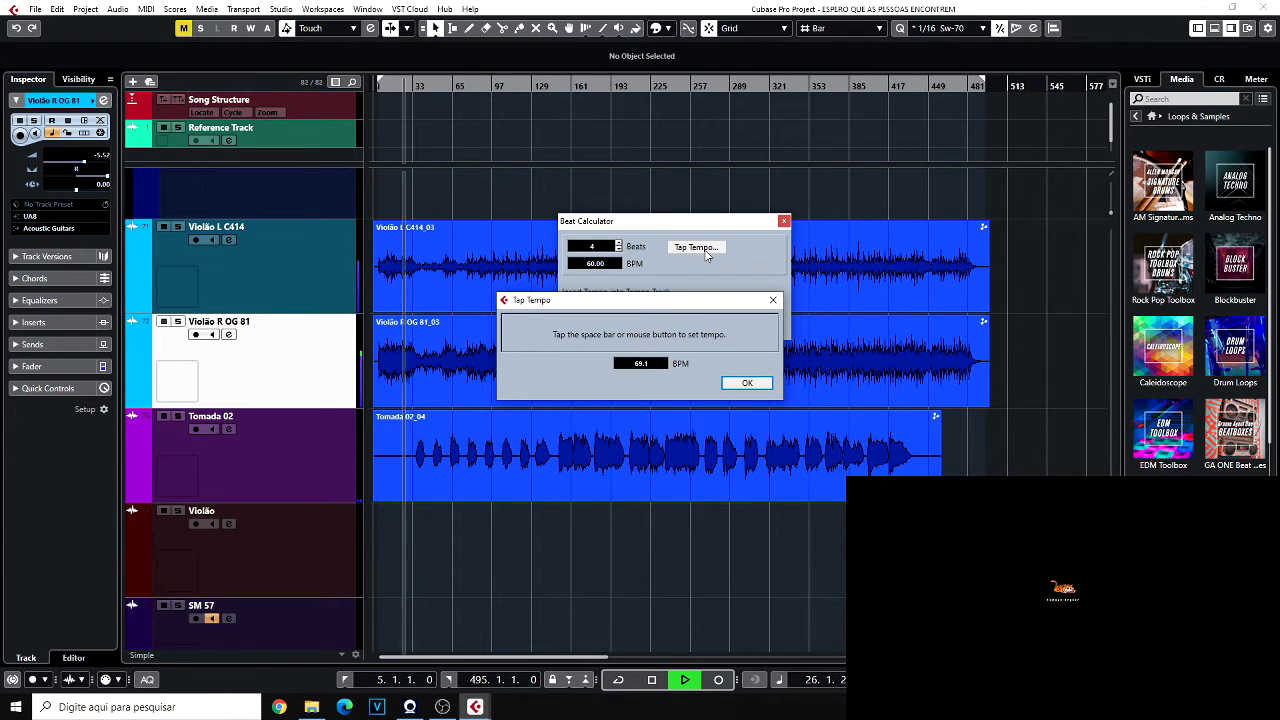
pyautogui.press('space')
pyautogui.press('space')
pyautogui.press('space')
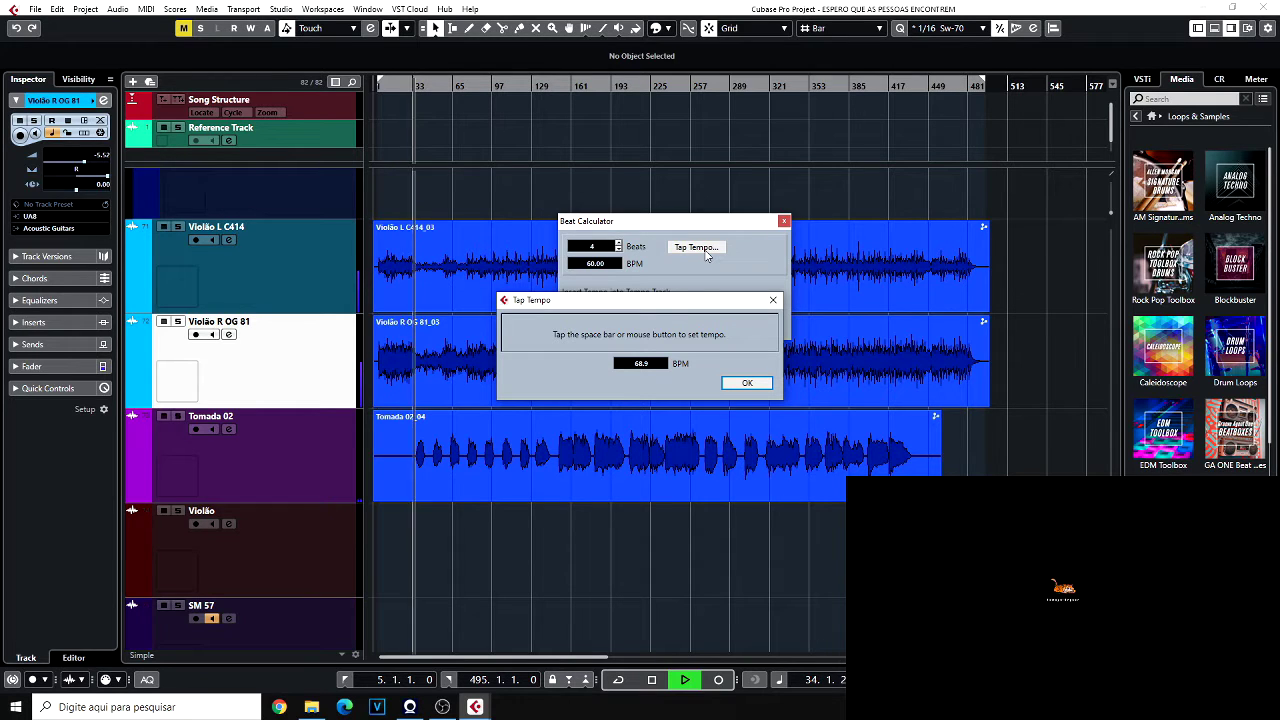
pyautogui.click(731, 386)
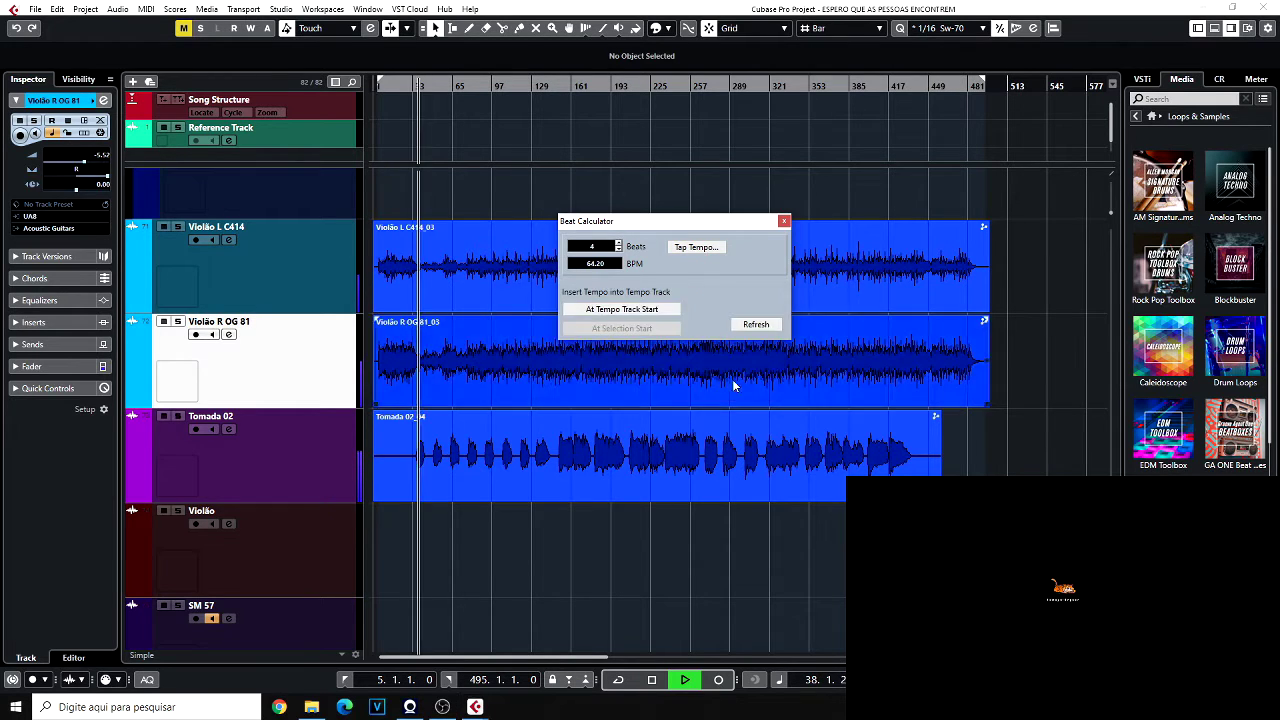
pyautogui.press('space')
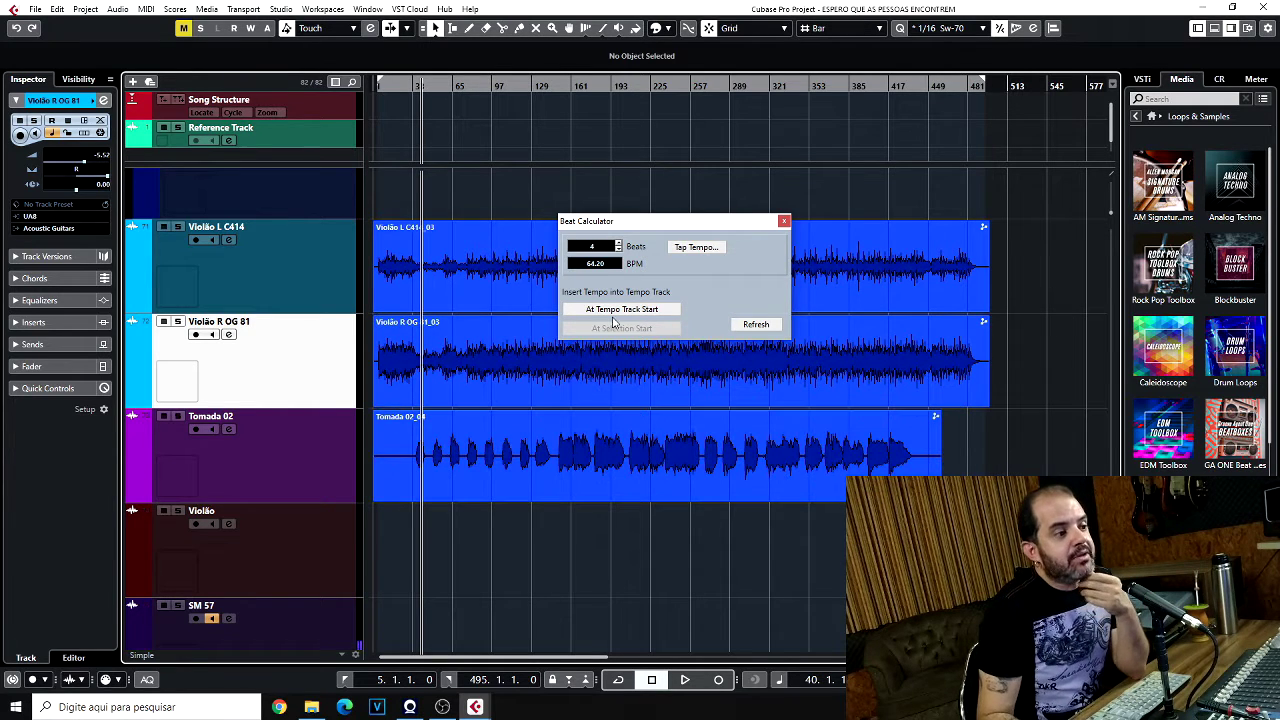
pyautogui.click(784, 221)
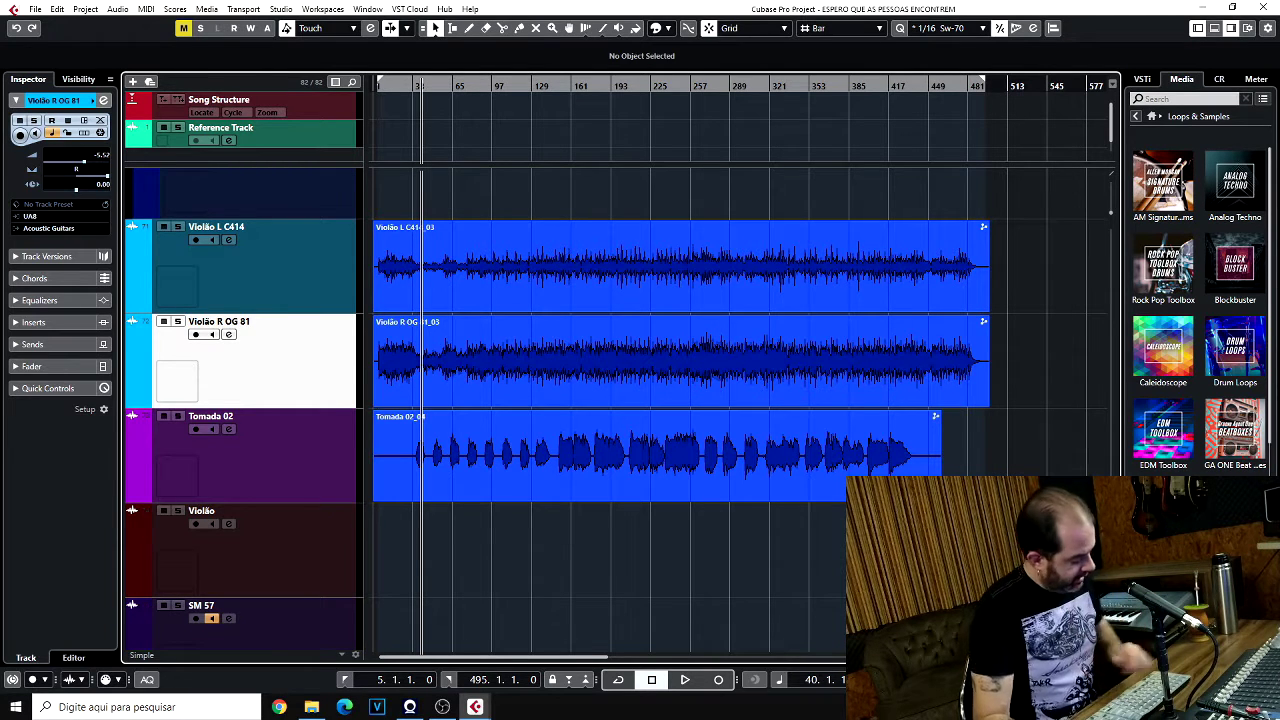
# Set the project tempo to 69 BPM in the floating Transport panel, hide the panel and return to the project start.
pyautogui.press('F2')
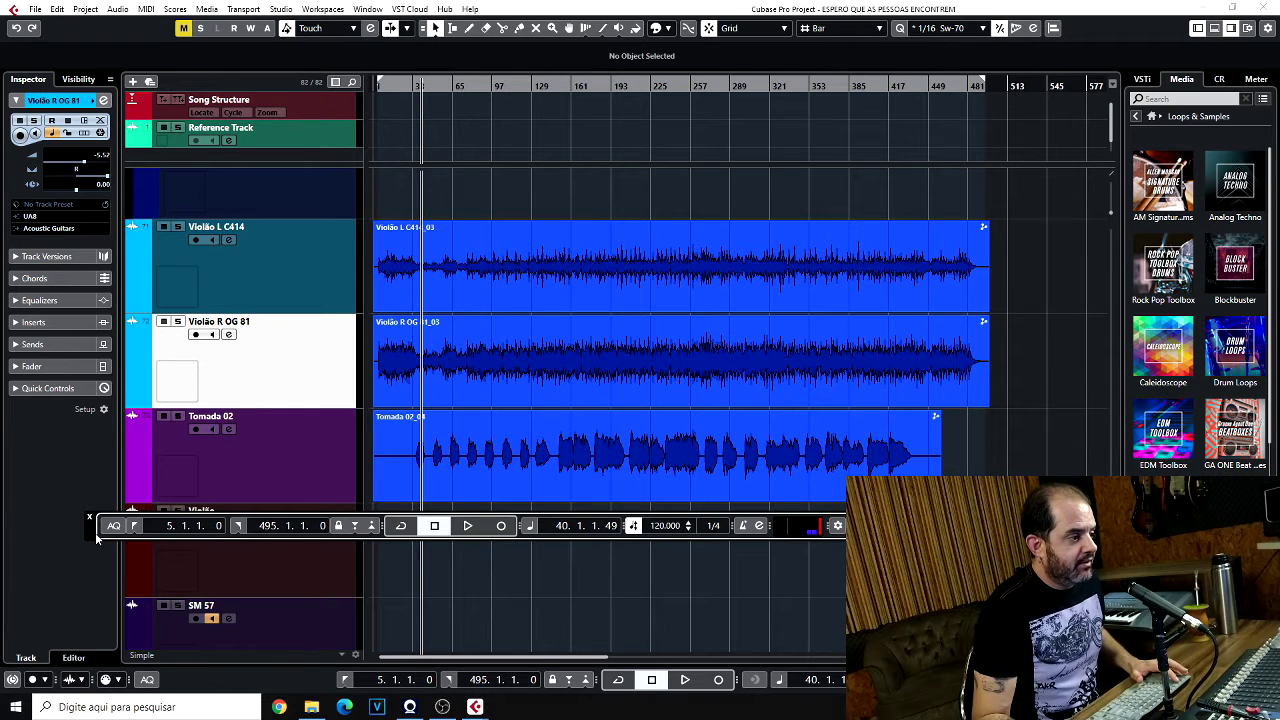
pyautogui.moveTo(89, 538); pyautogui.dragTo(168, 378)
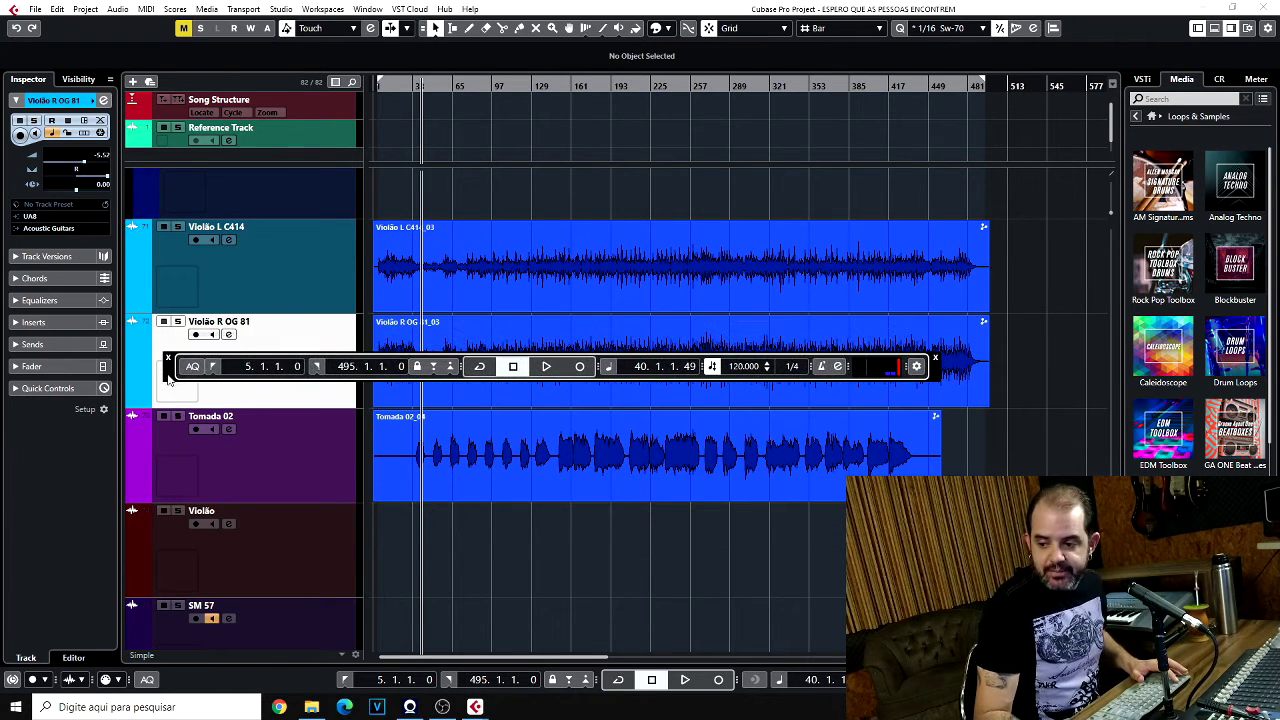
pyautogui.doubleClick(744, 367)
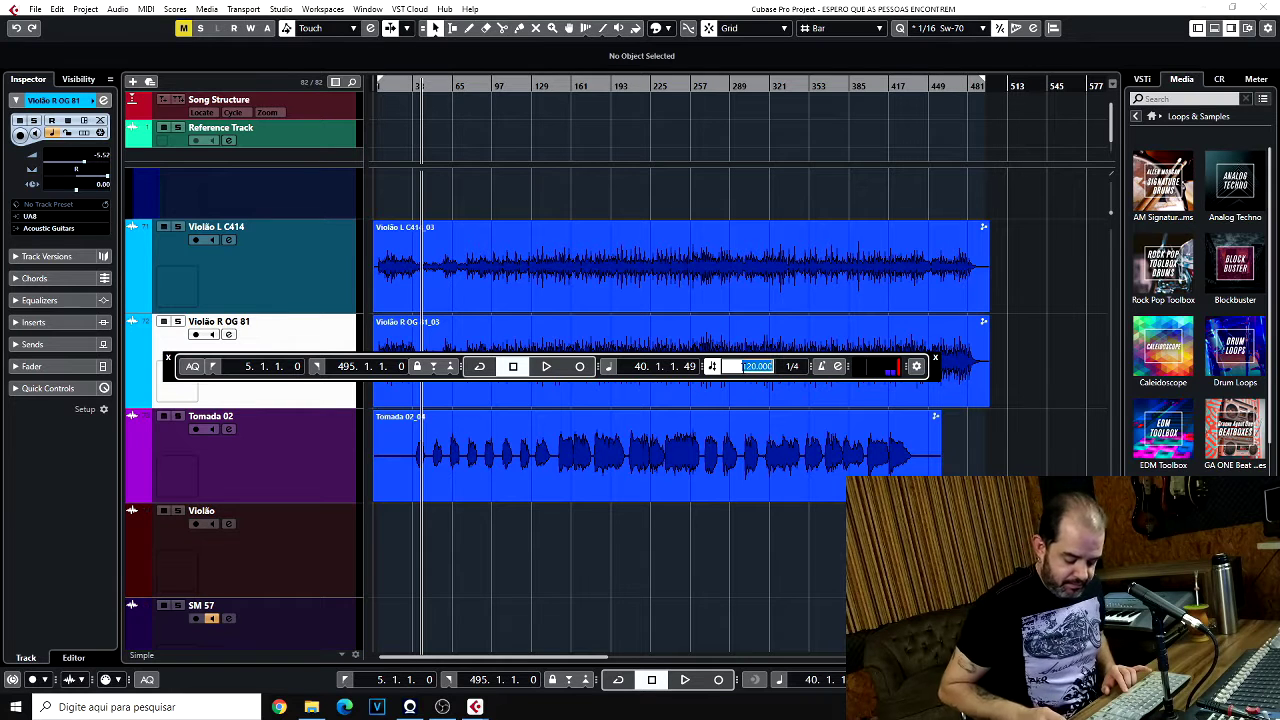
pyautogui.write('69')
pyautogui.press('Return')
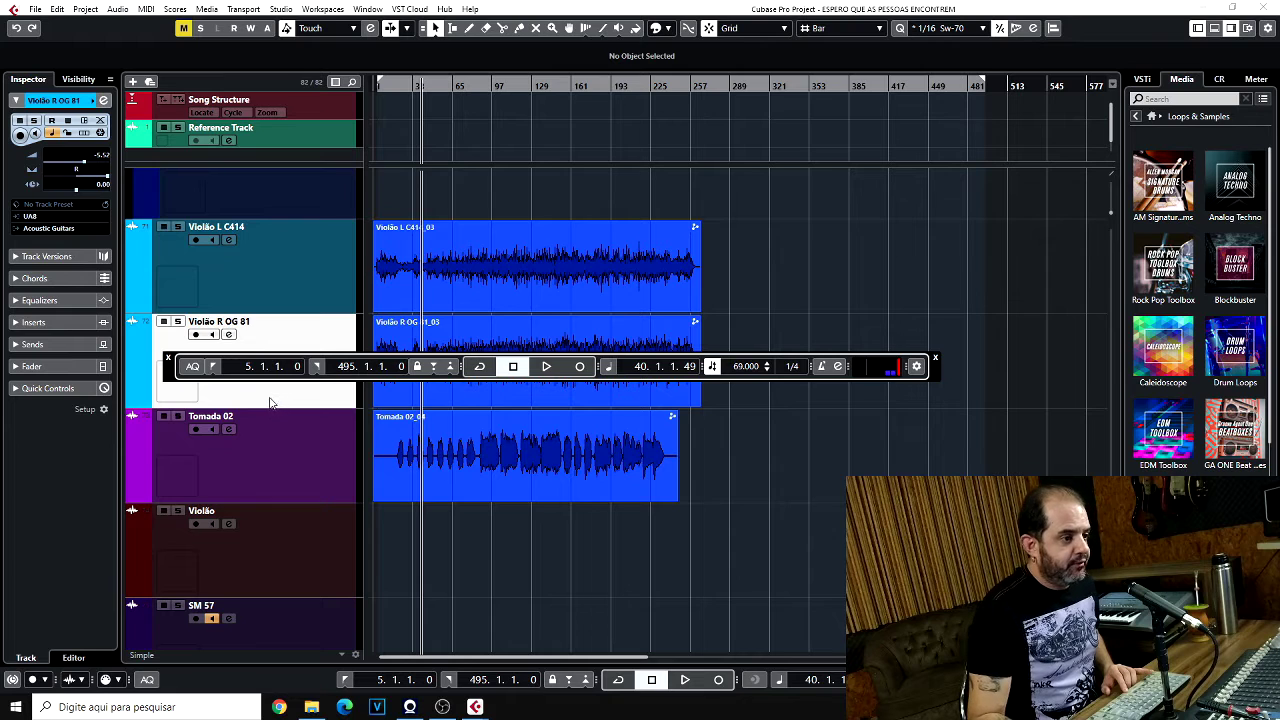
pyautogui.press('F2')
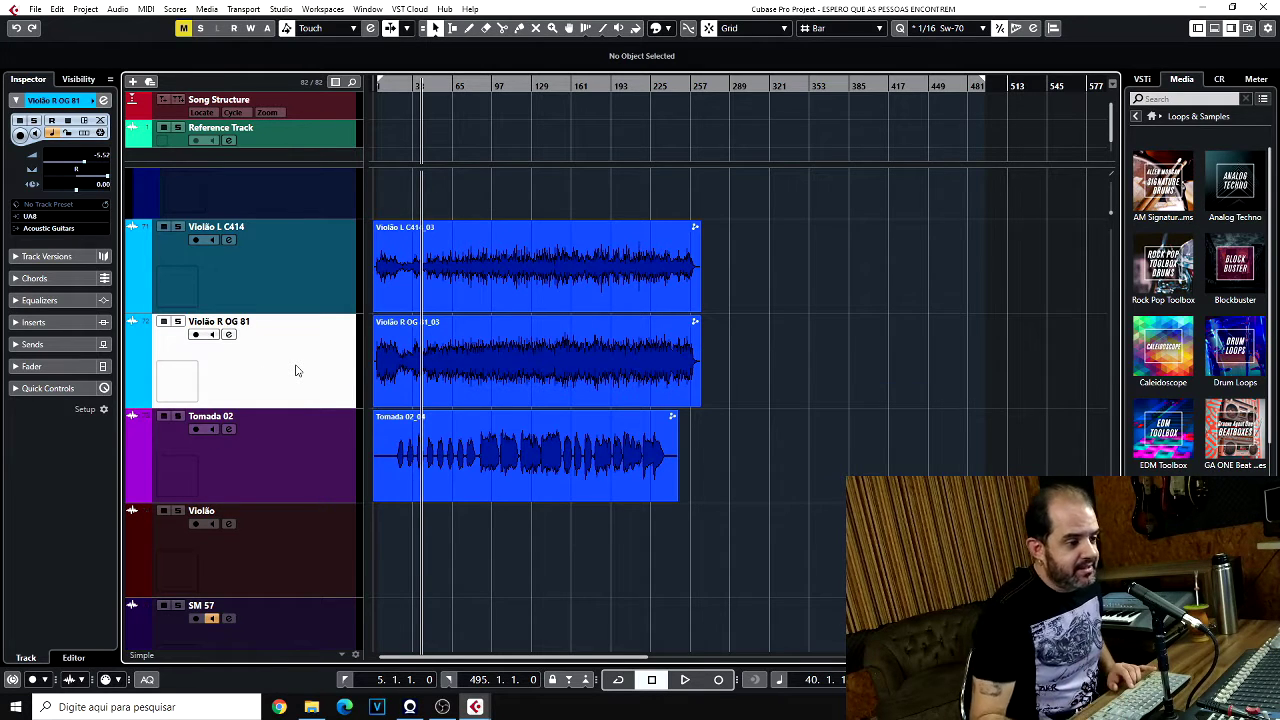
pyautogui.press('Home')
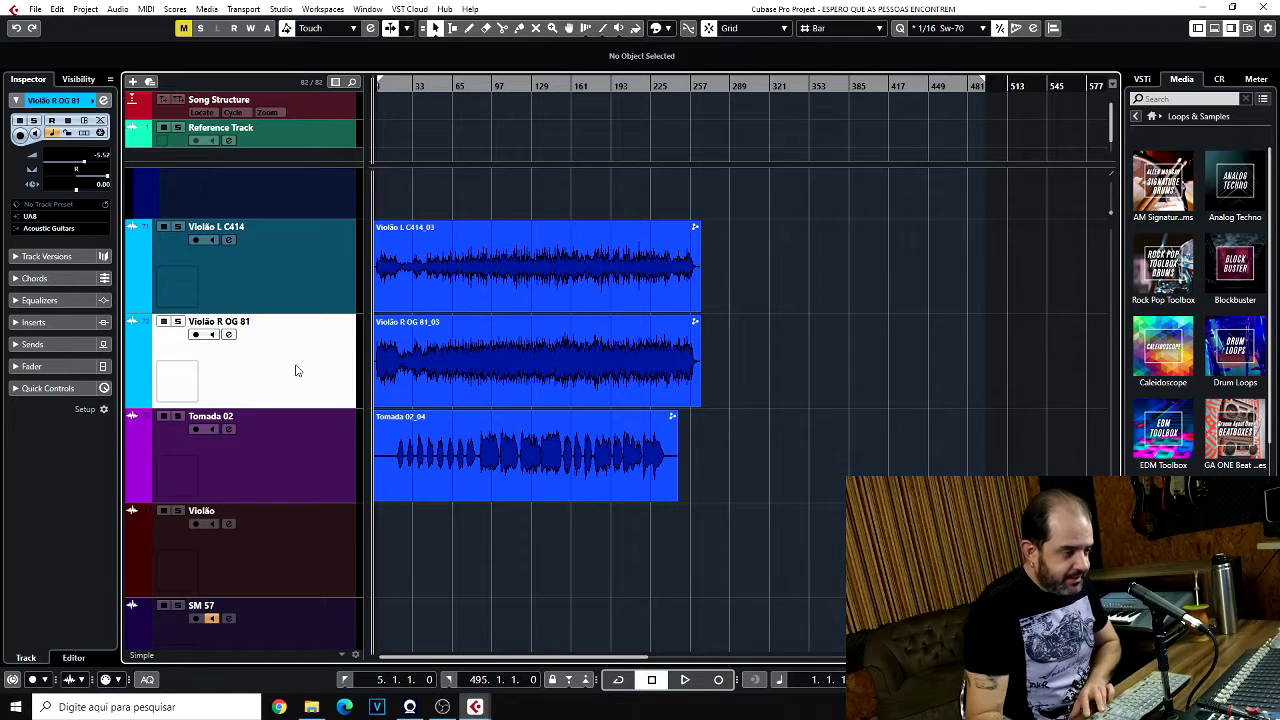
# Set the right locator to bar 262 at the end of the guitar recordings and the left locator to bar 1.
pyautogui.press('h')
pyautogui.press('h')
pyautogui.press('g')
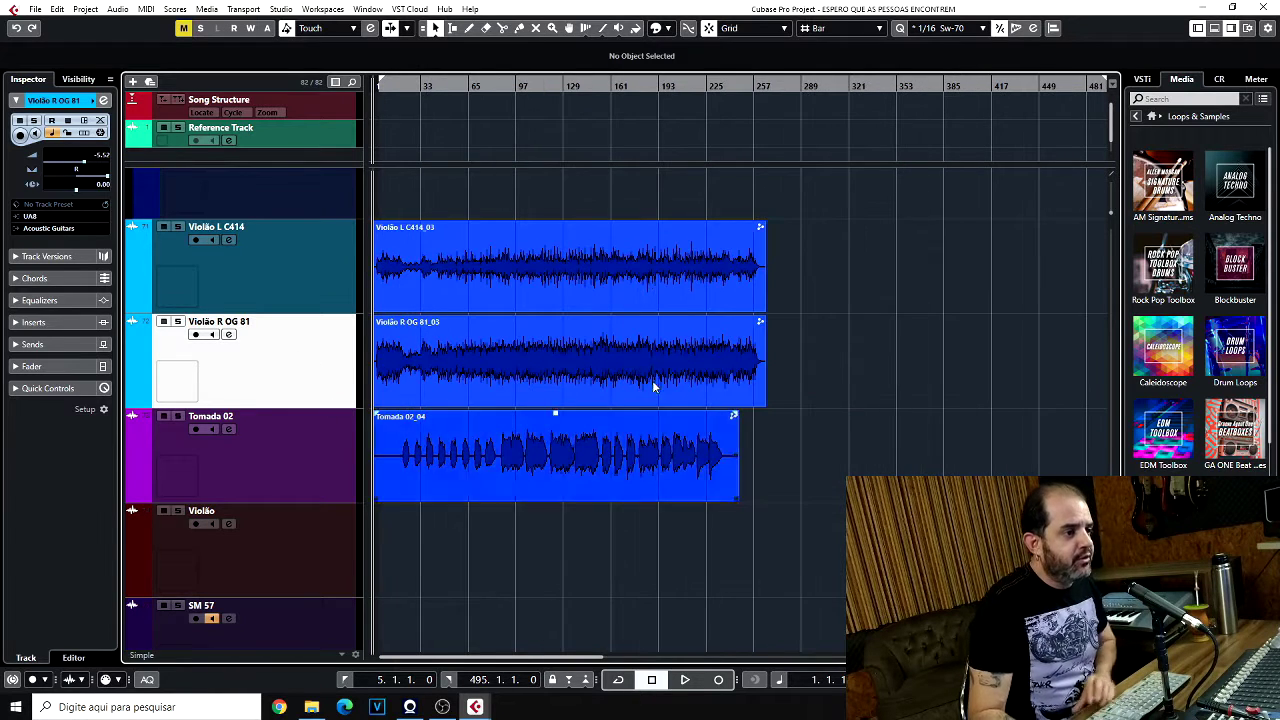
pyautogui.keyDown('alt'); pyautogui.click(763, 84); pyautogui.keyUp('alt')
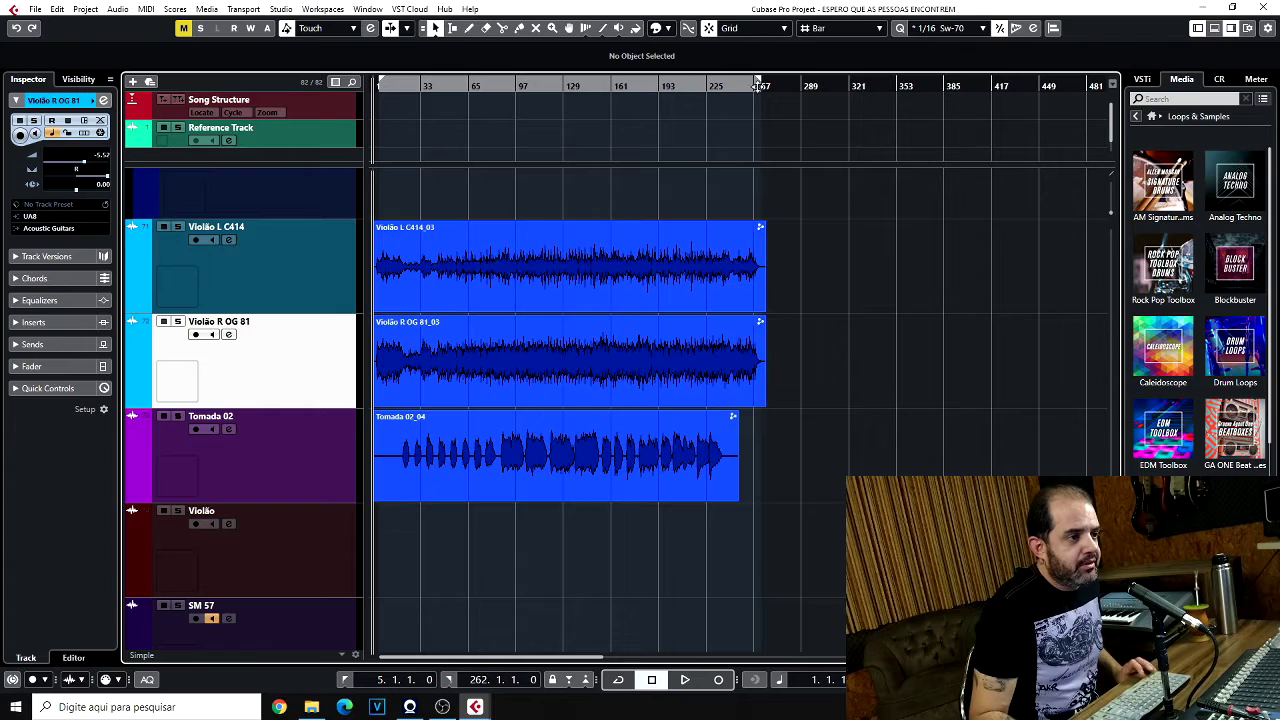
pyautogui.press('h')
pyautogui.press('h')
pyautogui.press('h')
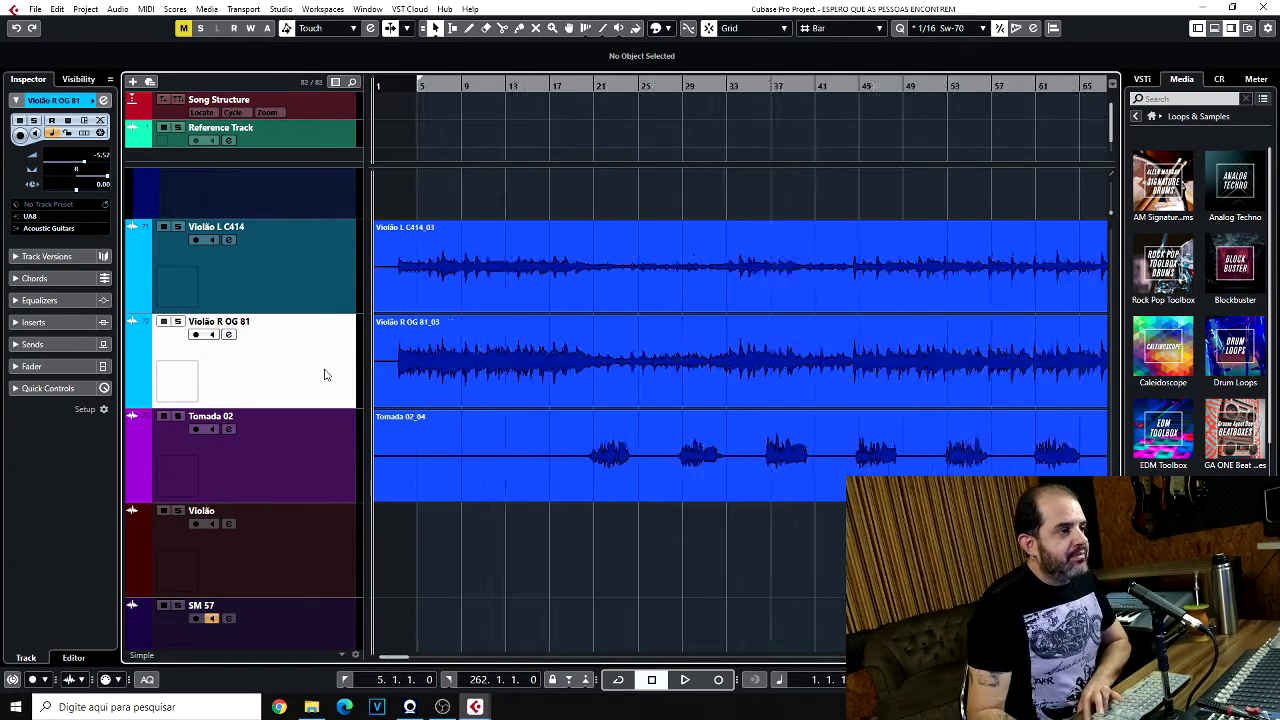
pyautogui.press('h')
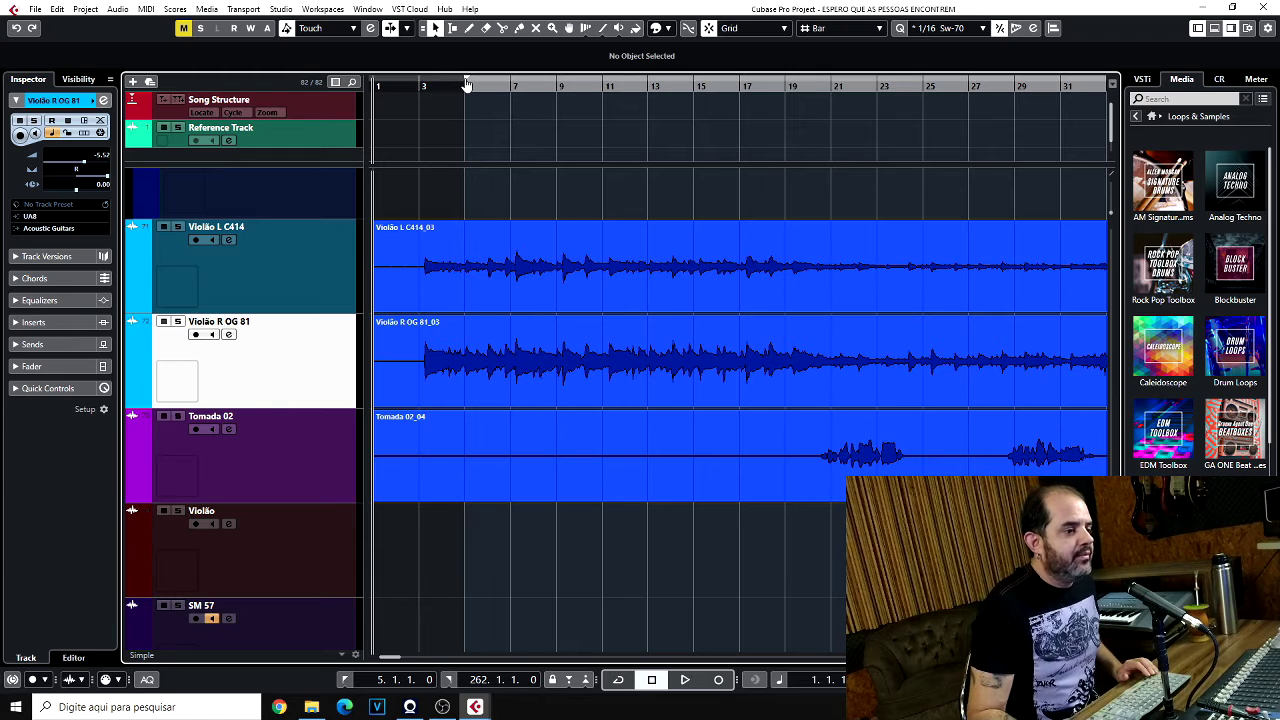
pyautogui.moveTo(462, 85); pyautogui.dragTo(378, 85)
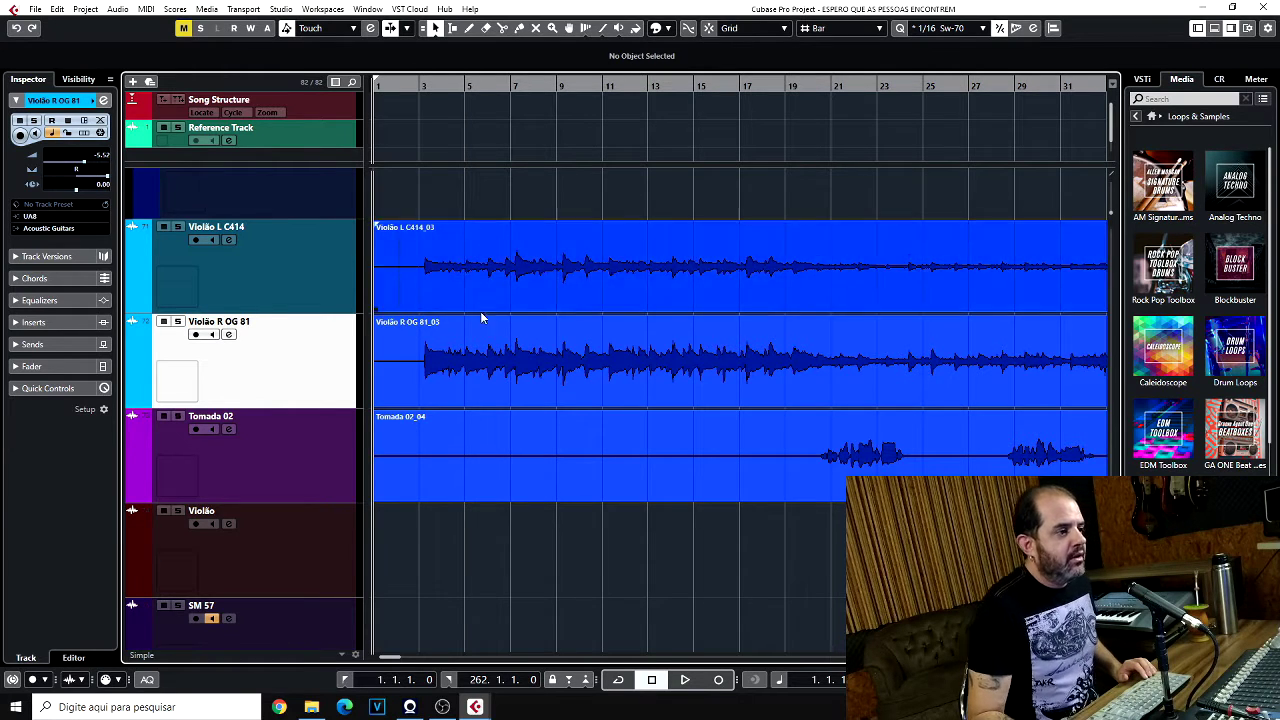
# Select all recorded events and move them together to start at 2.1.3.113, bringing the first guitar hit to bar 5.
pyautogui.hotkey('ctrl', 'a')
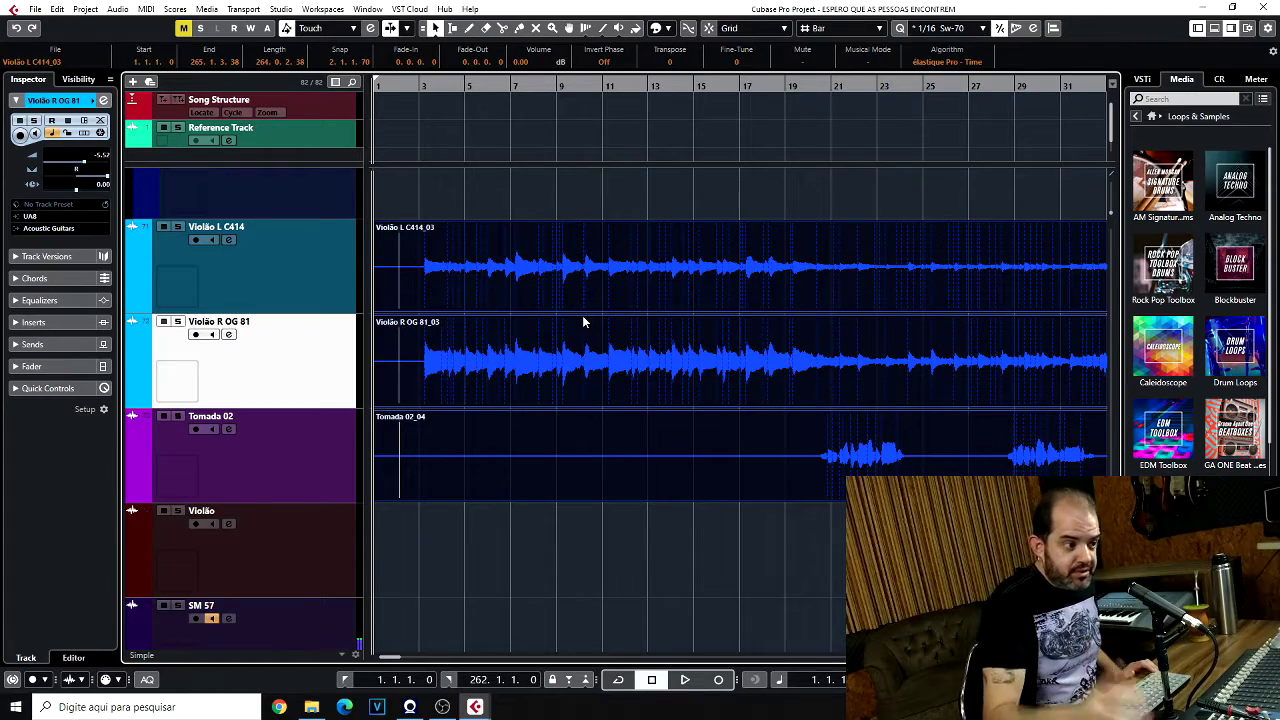
pyautogui.press('h')
pyautogui.press('h')
pyautogui.press('h')
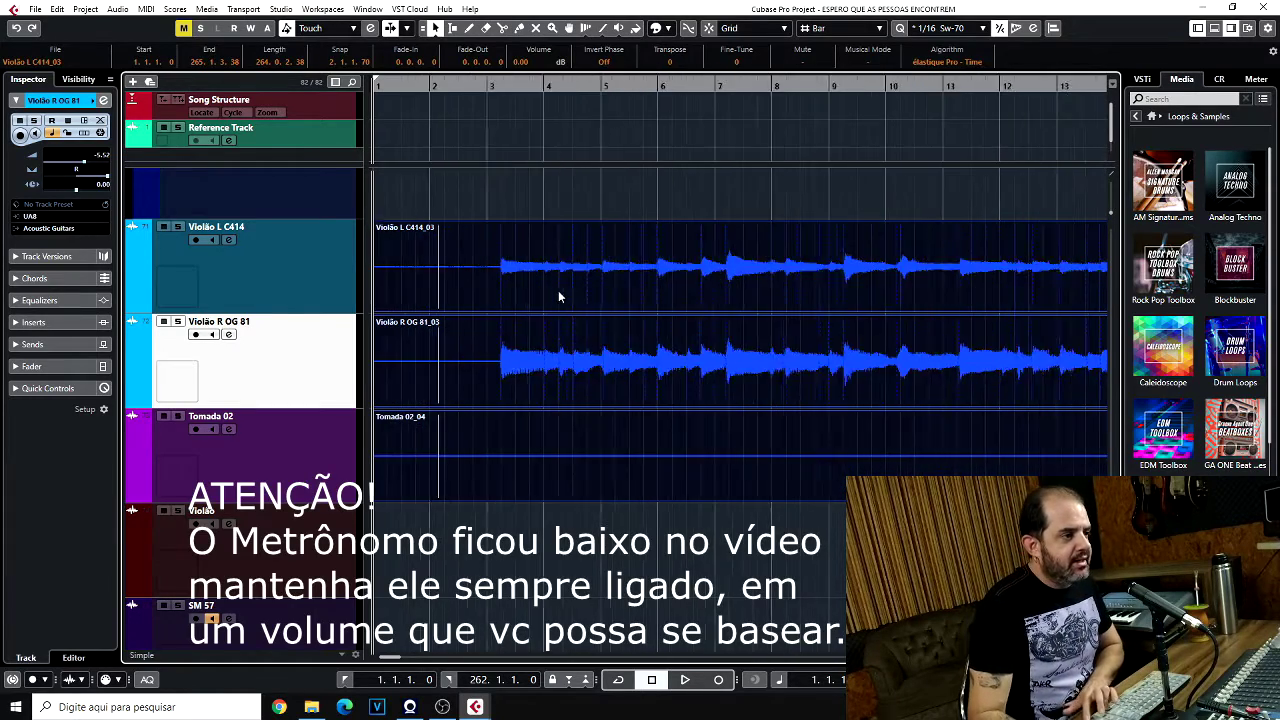
pyautogui.press('h')
pyautogui.moveTo(512, 289); pyautogui.dragTo(656, 288)
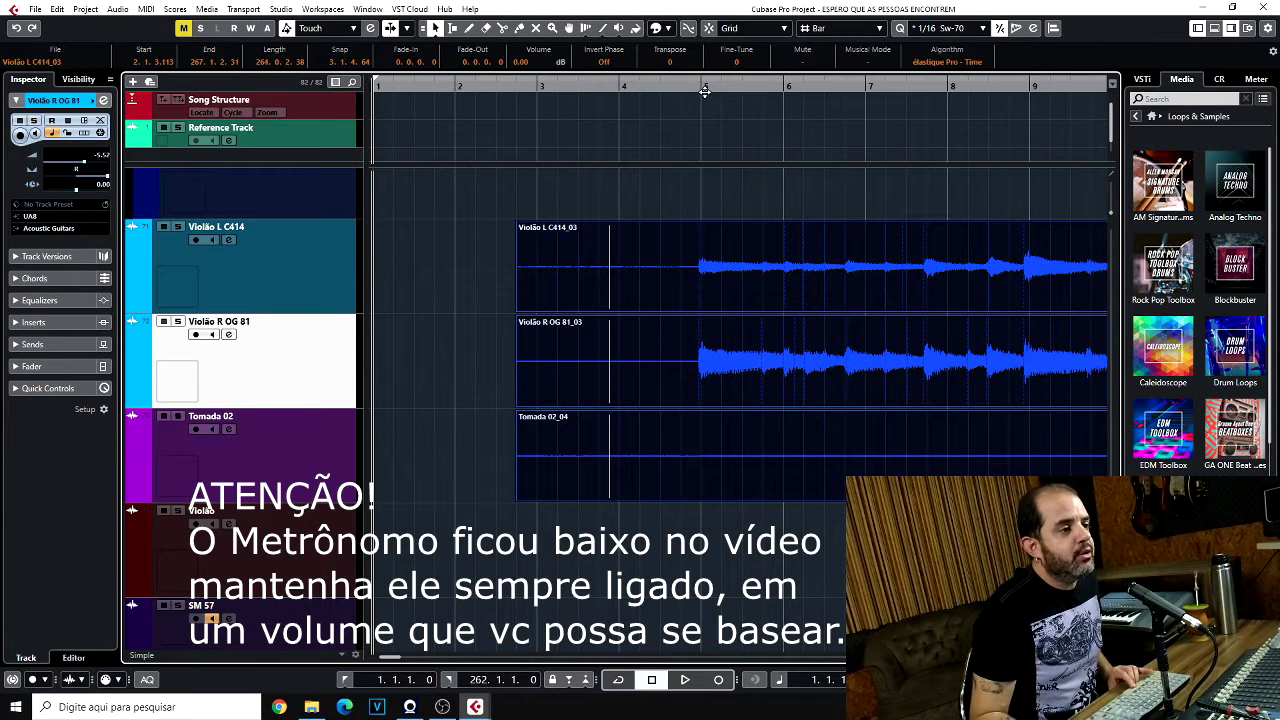
# Play the moved recordings to compare them with the metronome, stop and return to the project start.
pyautogui.press('space')
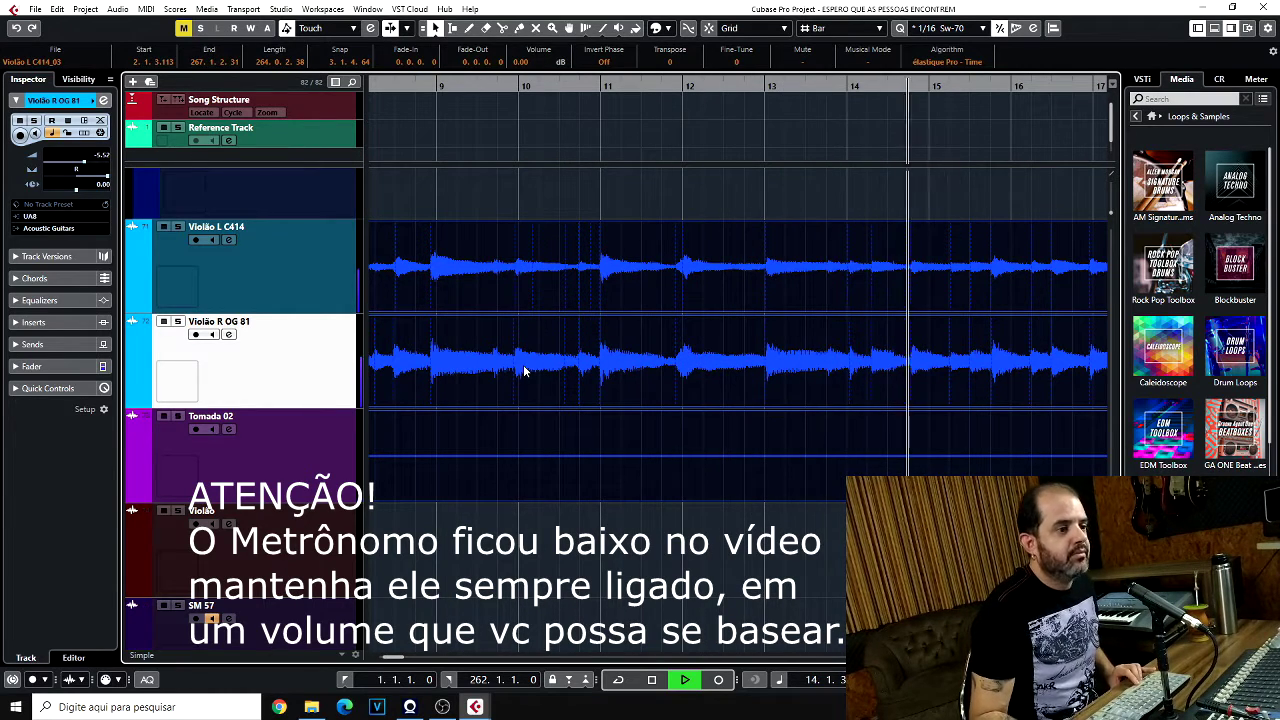
pyautogui.press('space')
pyautogui.press('Home')
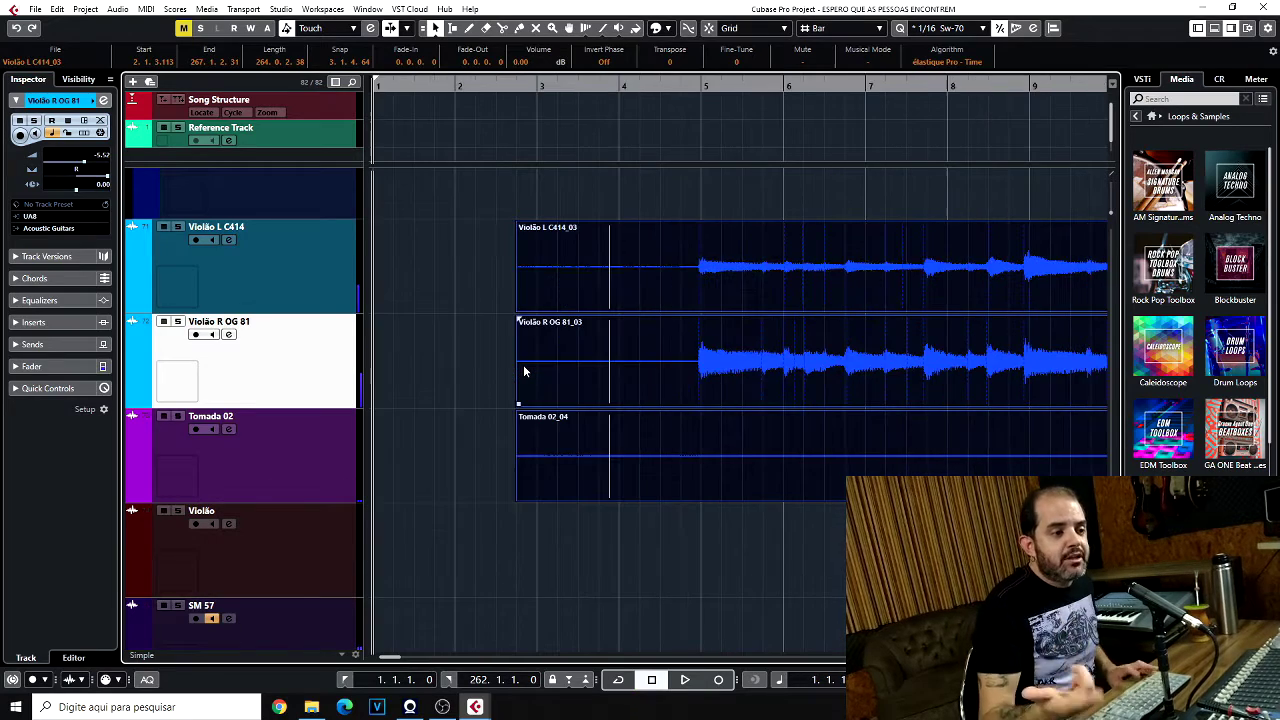
# Play the first guitar hits around bars 5 and 6 and examine up close how they line up with the grid.
pyautogui.press('g')
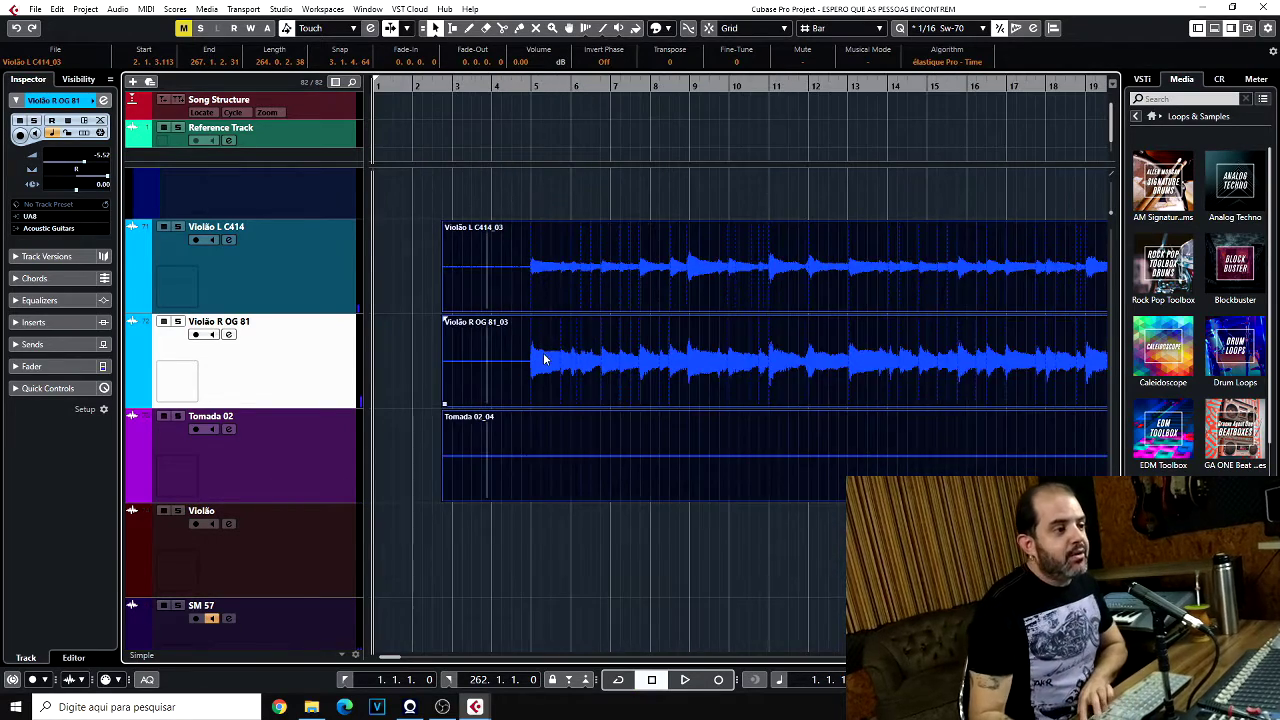
pyautogui.press('h')
pyautogui.press('h')
pyautogui.moveTo(596, 101); pyautogui.dragTo(597, 96)
pyautogui.press('space')
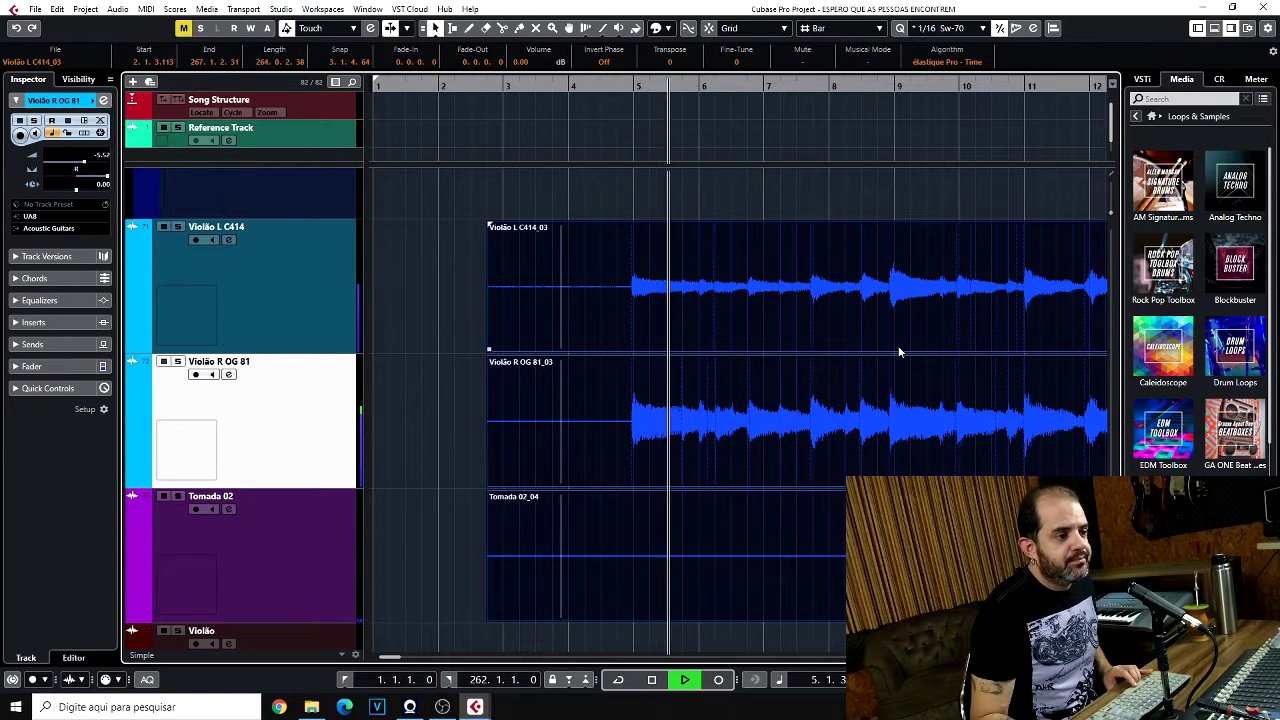
pyautogui.press('h')
pyautogui.press('h')
pyautogui.press('h')
pyautogui.press('space')
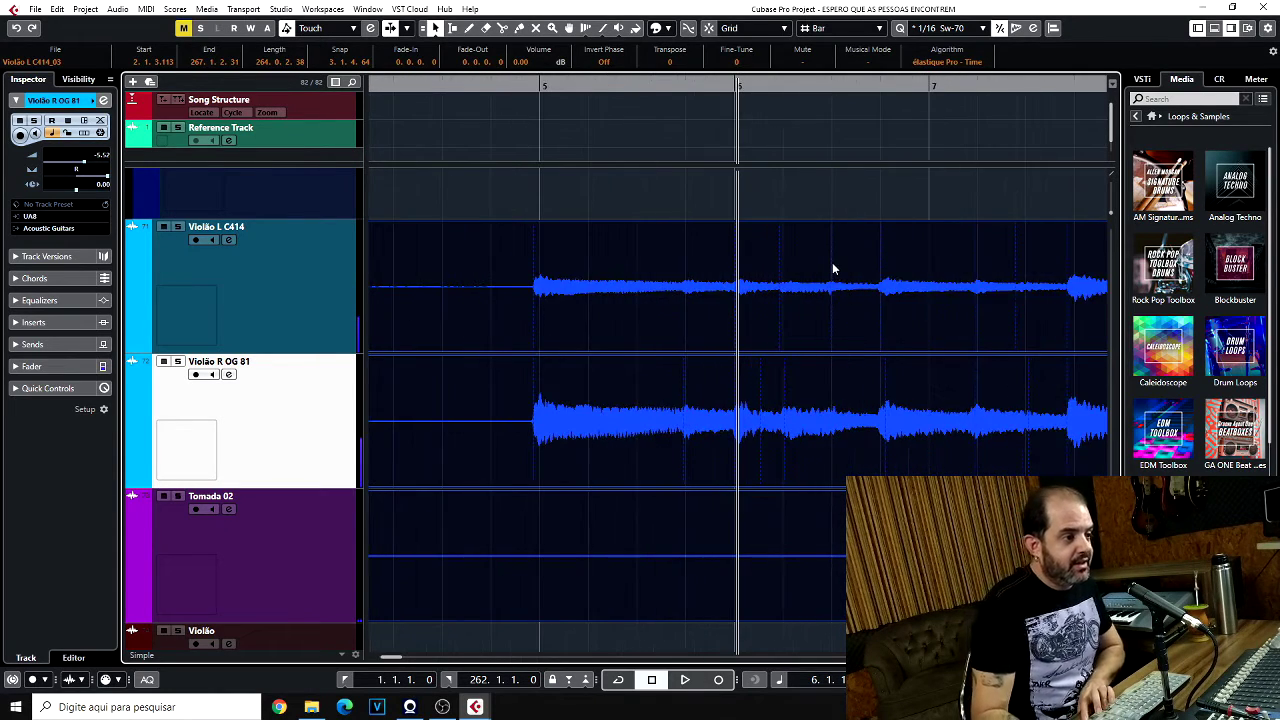
# Shift all recordings slightly later to start at 2.1.4.0, aligning the first guitar hit with bar 5.
pyautogui.press('h')
pyautogui.hotkey('ctrl', 'a')
pyautogui.moveTo(754, 317); pyautogui.dragTo(745, 303)
pyautogui.hotkey('ctrl', 'shift', 'a')
# Play from just before bar 5, stop, and split all three selected events just before bar 6, at 5.1.4.84.
pyautogui.click(484, 103)
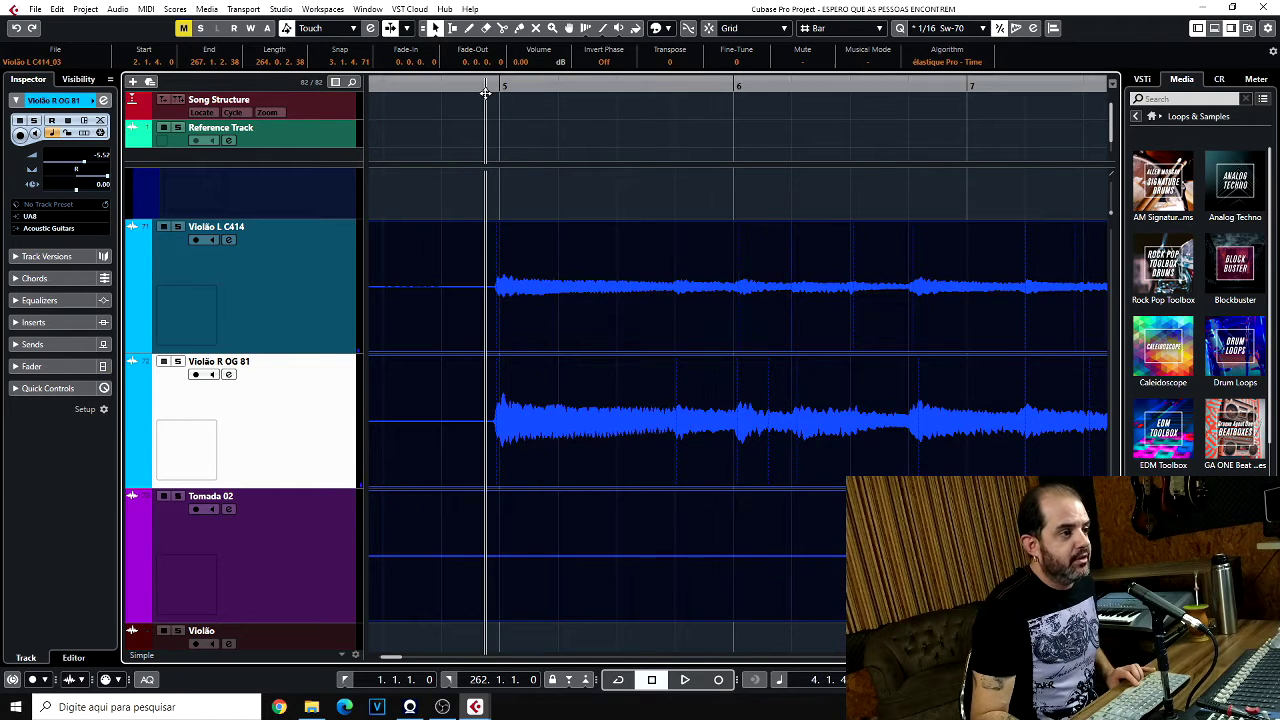
pyautogui.press('space')
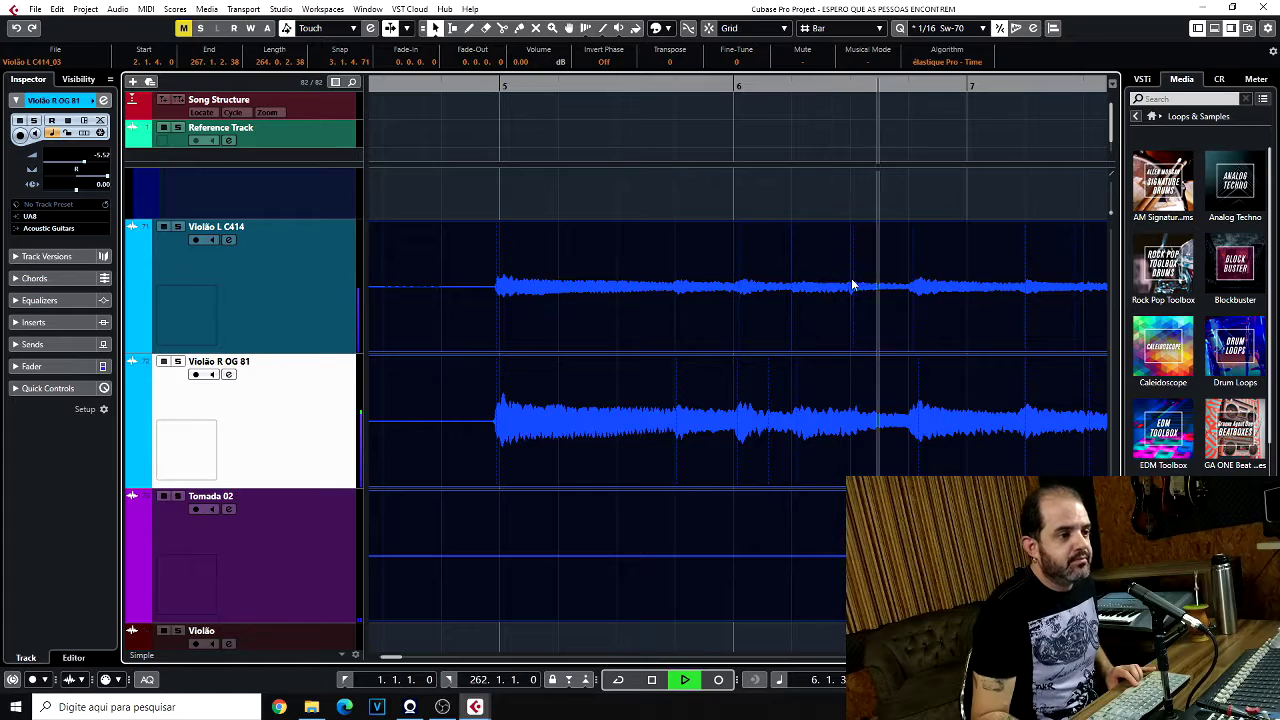
pyautogui.press('space')
pyautogui.keyDown('alt'); pyautogui.click(716, 343); pyautogui.keyUp('alt')
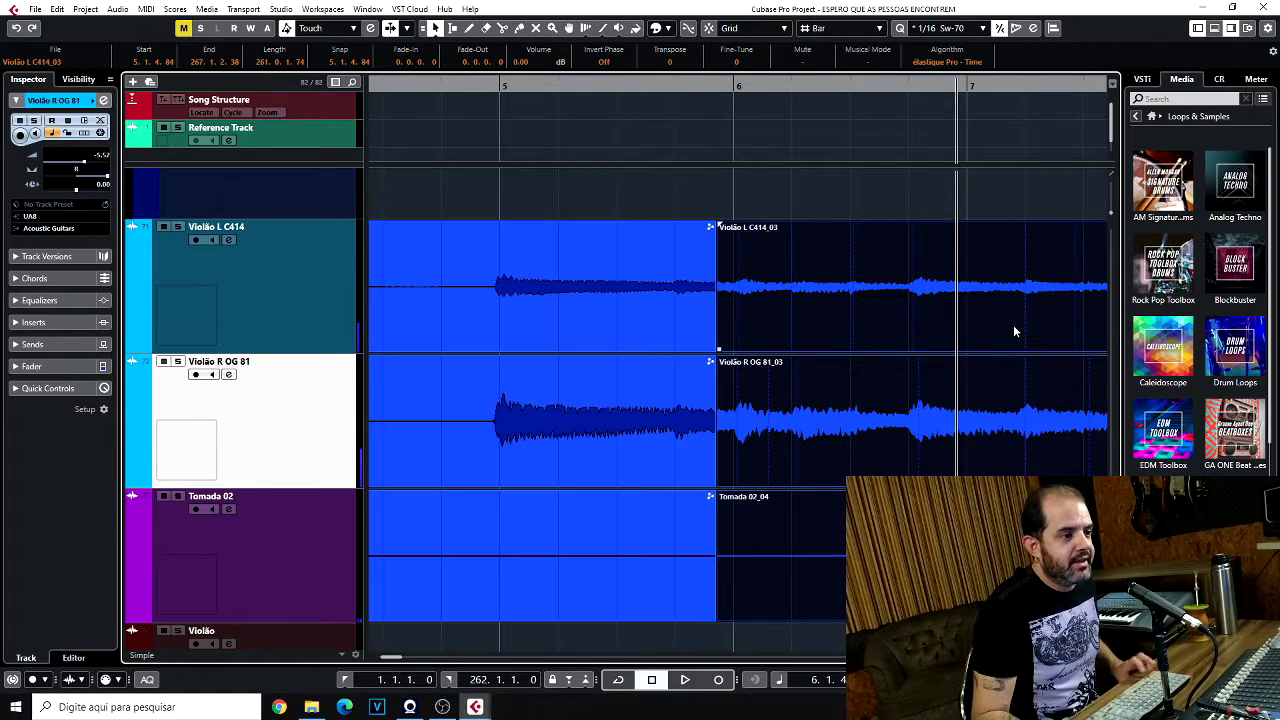
# Split the three selected events at the end of the song, at 263.1.2.66.
pyautogui.press('g')
pyautogui.press('g')
pyautogui.press('g')
pyautogui.press('g')
pyautogui.press('g')
pyautogui.press('g')
pyautogui.press('g')
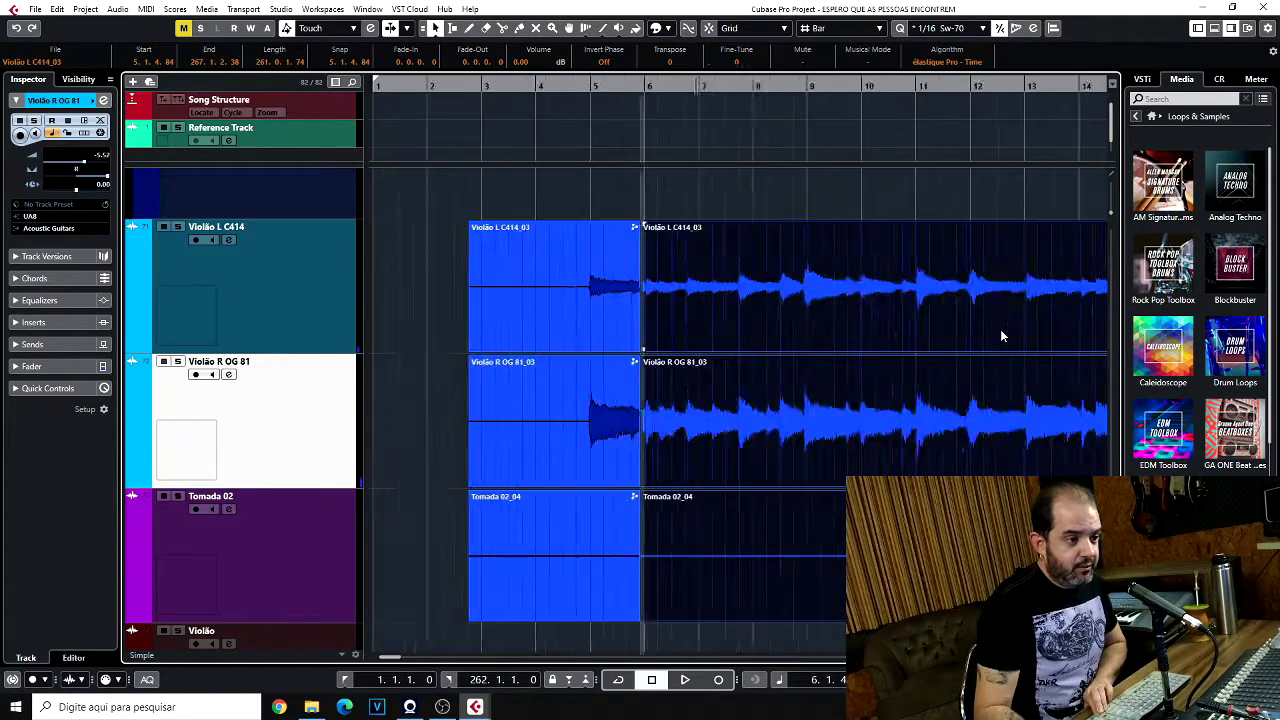
pyautogui.press('h')
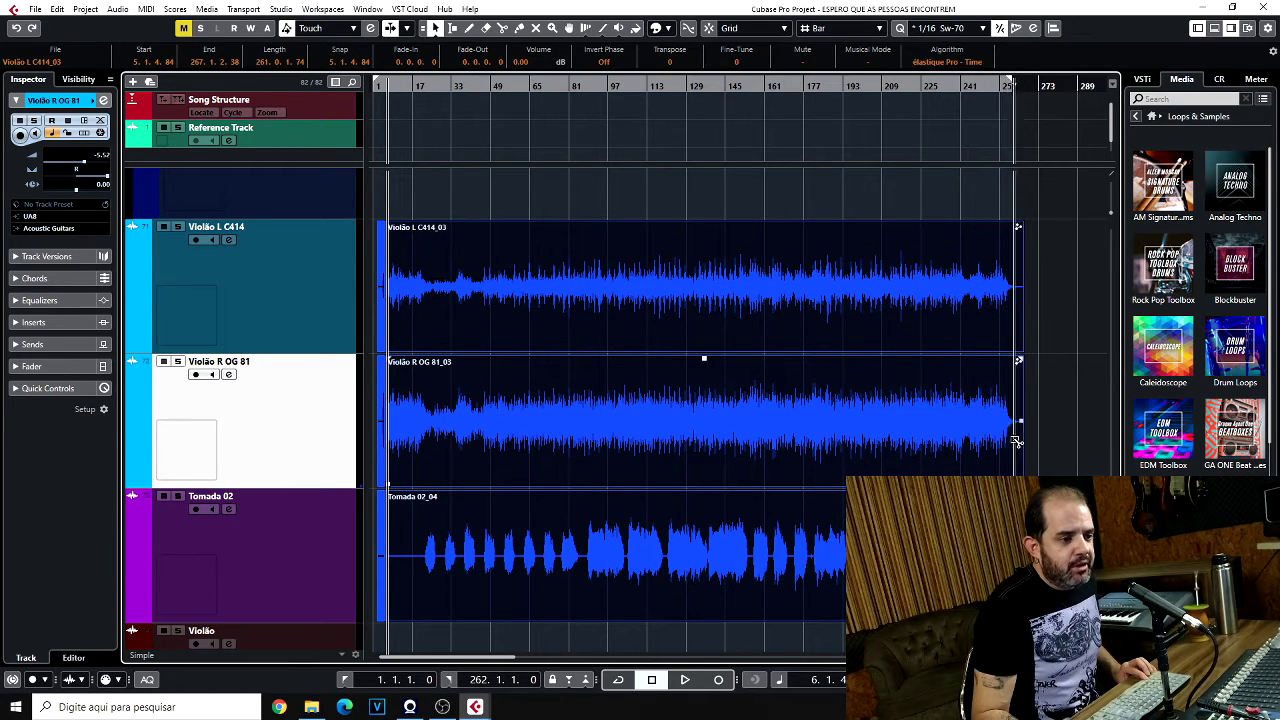
pyautogui.moveTo(1015, 443); pyautogui.dragTo(501, 337)
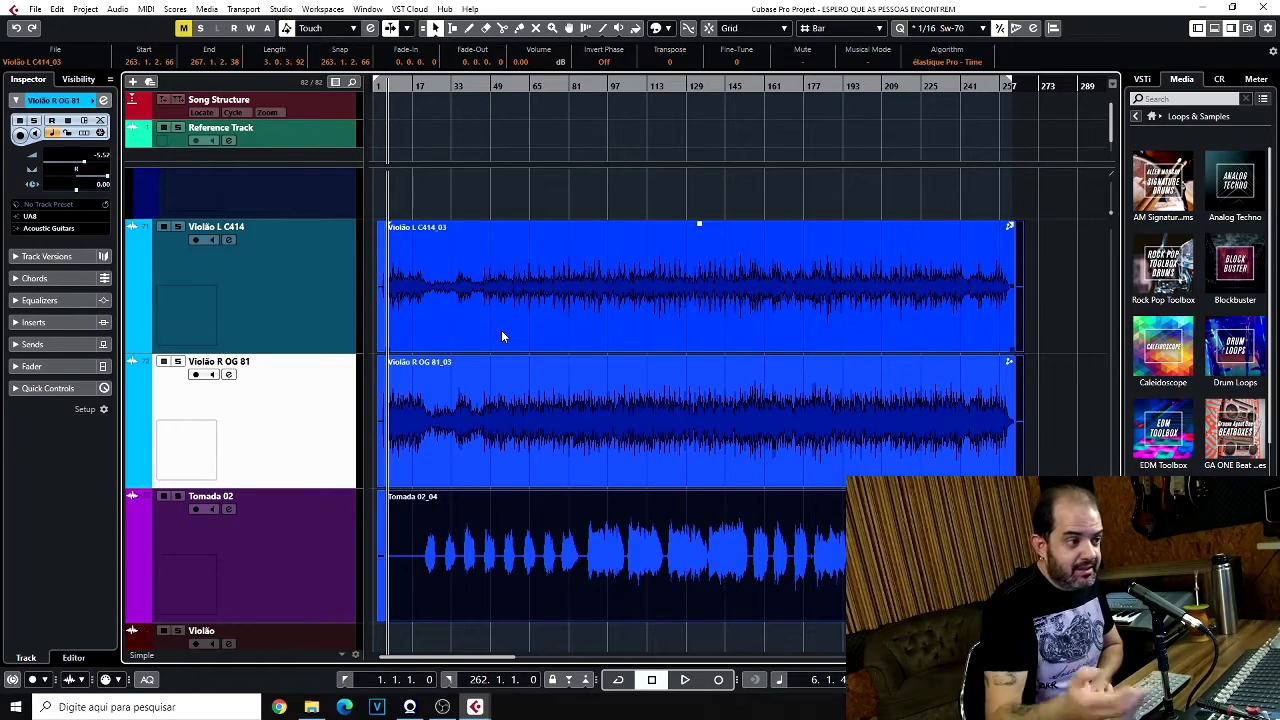
# Select only the long middle section on all three tracks, from just before bar 6 to the end split.
pyautogui.press('h')
pyautogui.press('h')
pyautogui.press('h')
pyautogui.press('h')
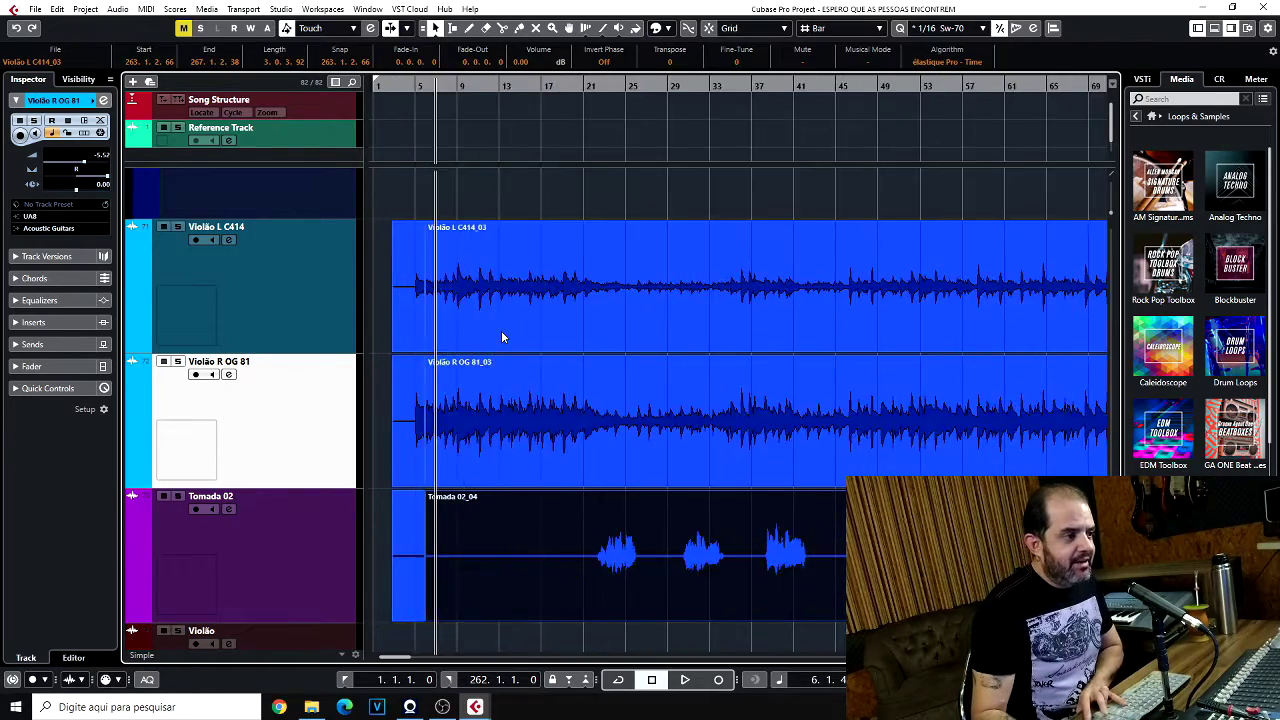
pyautogui.press('h')
pyautogui.press('h')
pyautogui.press('h')
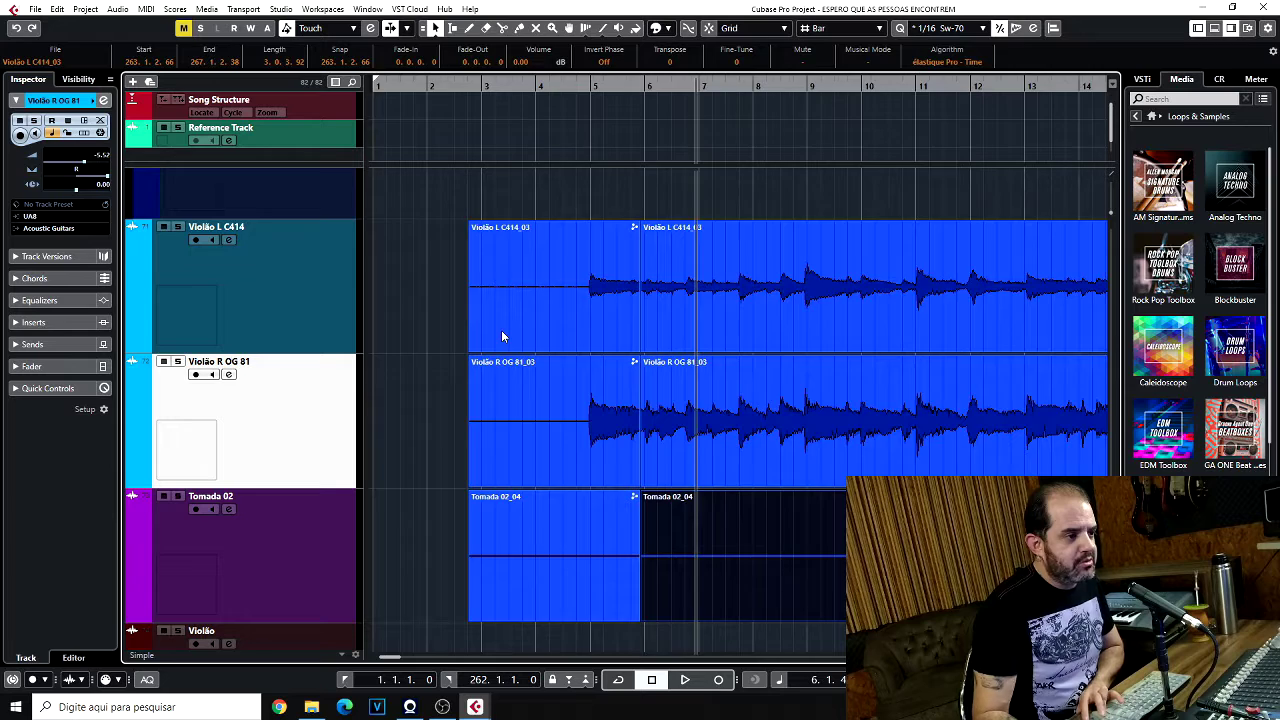
pyautogui.press('h')
pyautogui.press('h')
pyautogui.press('h')
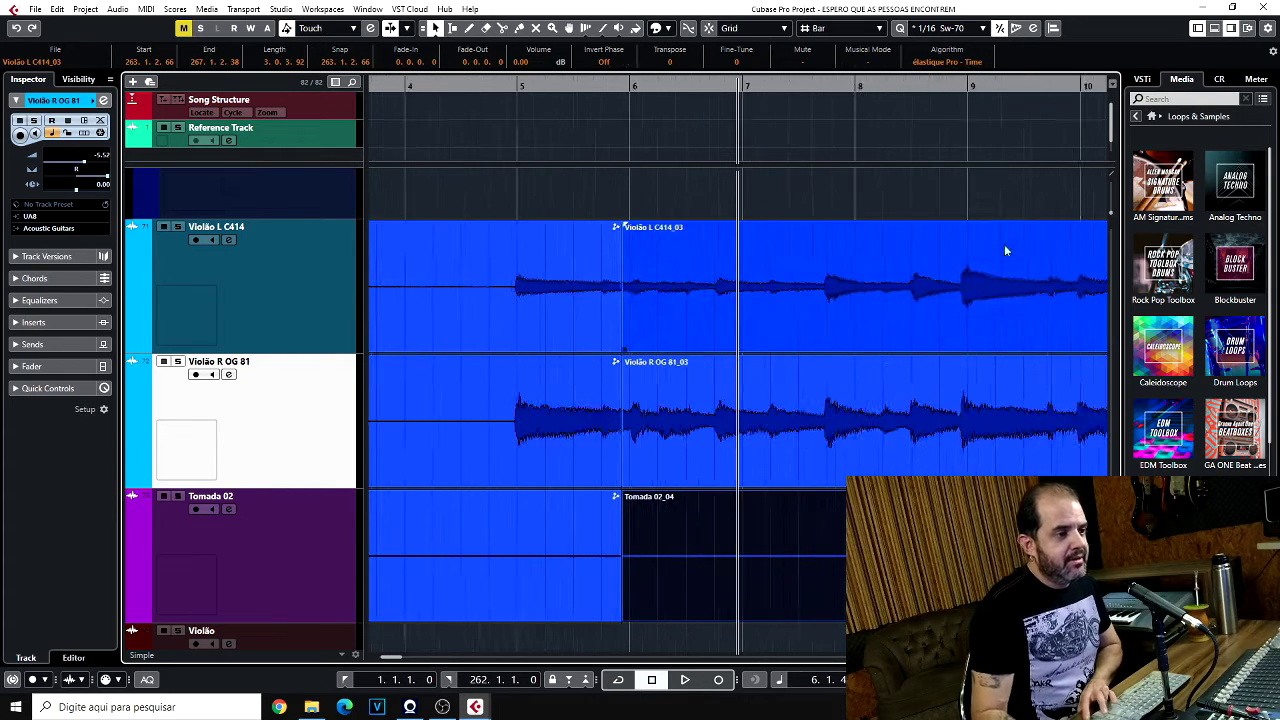
pyautogui.click(932, 323)
pyautogui.press('Escape')
pyautogui.click(899, 364)
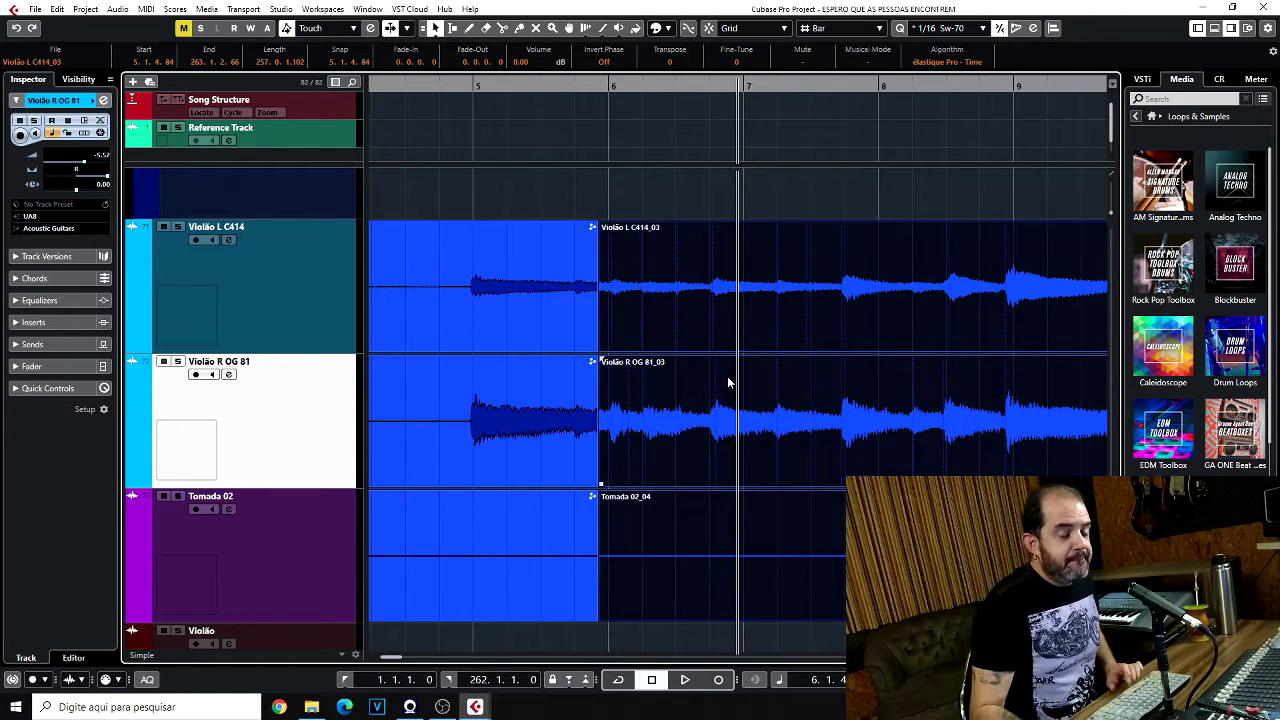
# Examine the selected middle section against the bar grid, both close up around bar 6 and across the whole song.
pyautogui.press('g')
pyautogui.press('g')
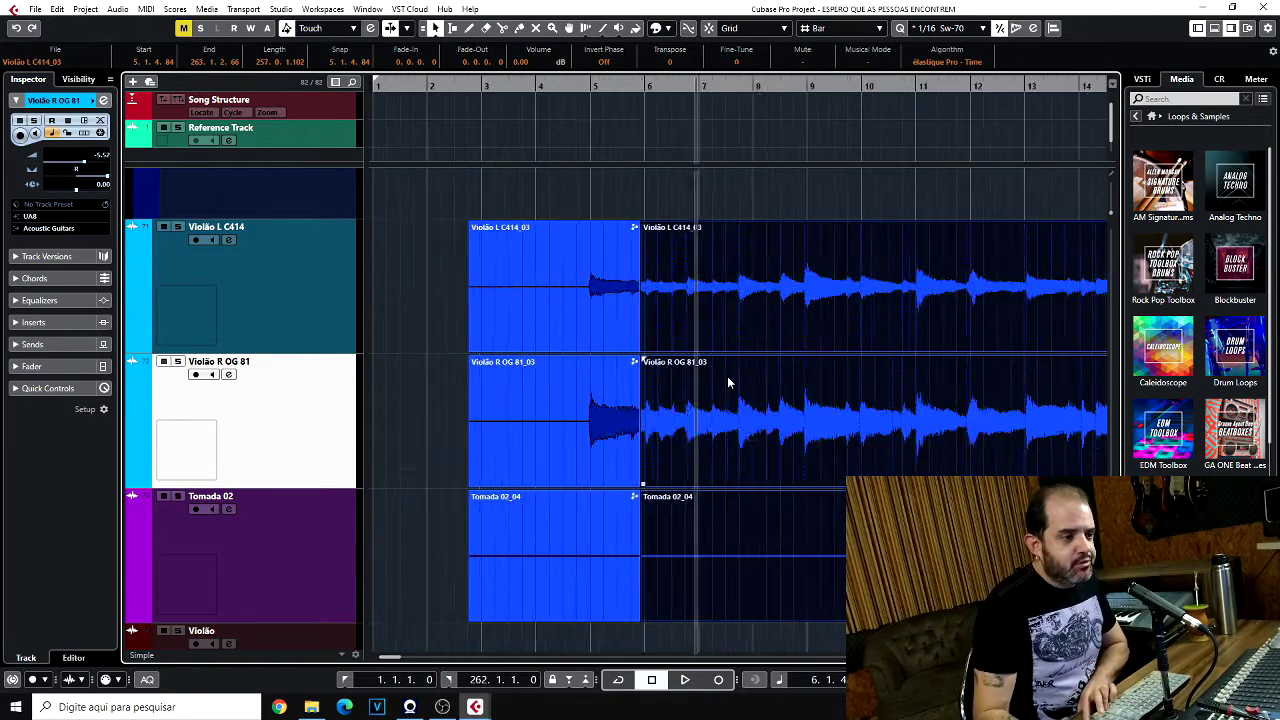
pyautogui.press('h')
pyautogui.press('h')
pyautogui.press('h')
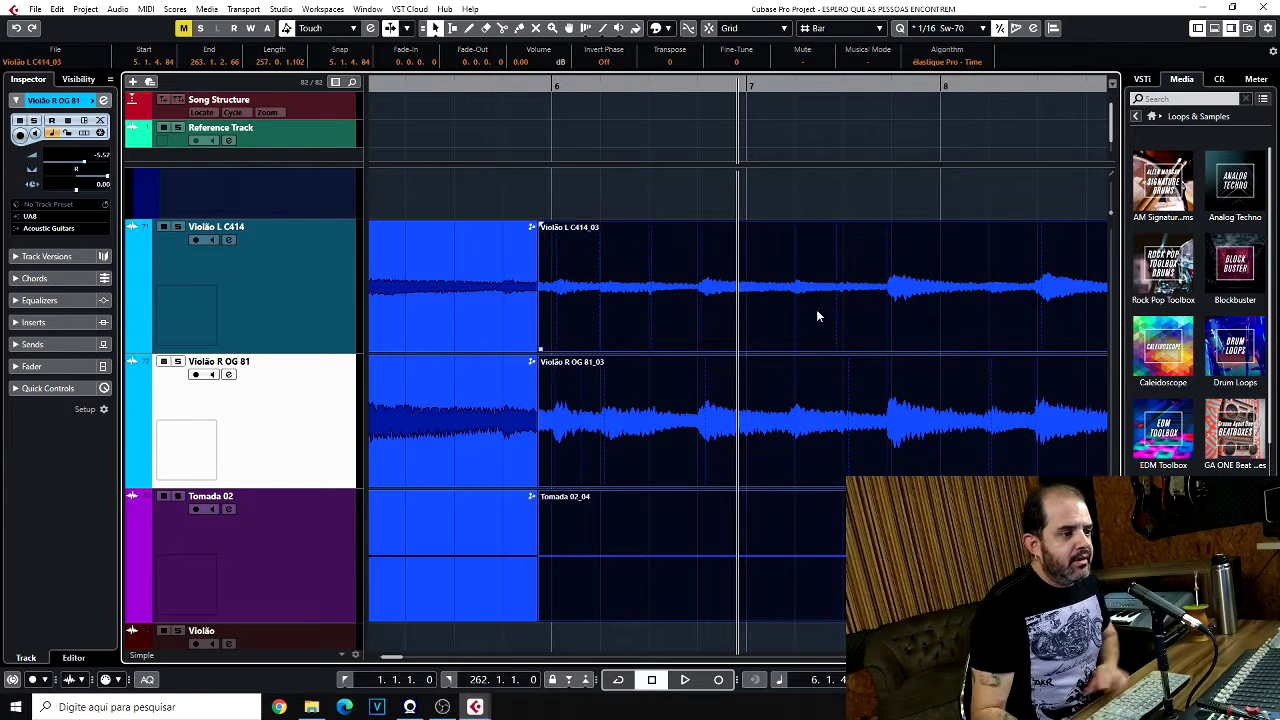
pyautogui.moveTo(970, 290); pyautogui.dragTo(915, 320)
pyautogui.press('g')
pyautogui.press('g')
pyautogui.press('g')
pyautogui.press('g')
pyautogui.press('g')
pyautogui.press('g')
pyautogui.press('g')
pyautogui.press('g')
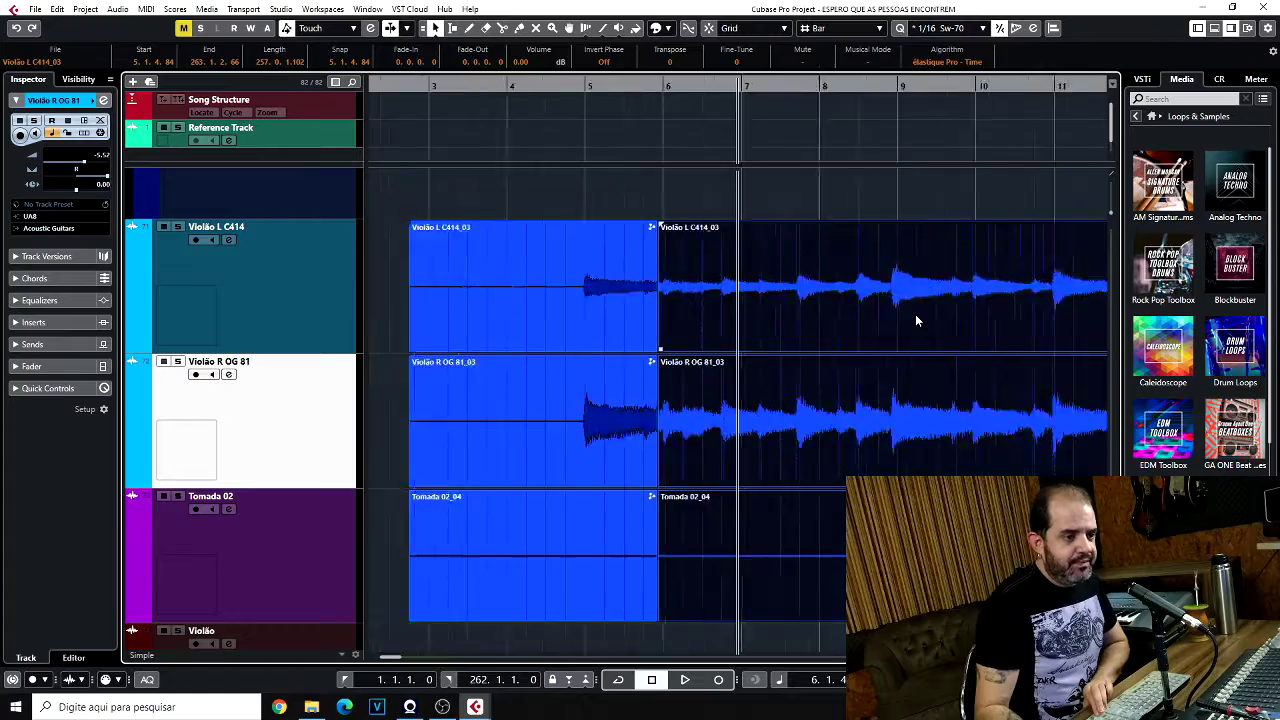
pyautogui.press('h')
pyautogui.press('h')
pyautogui.press('h')
pyautogui.press('h')
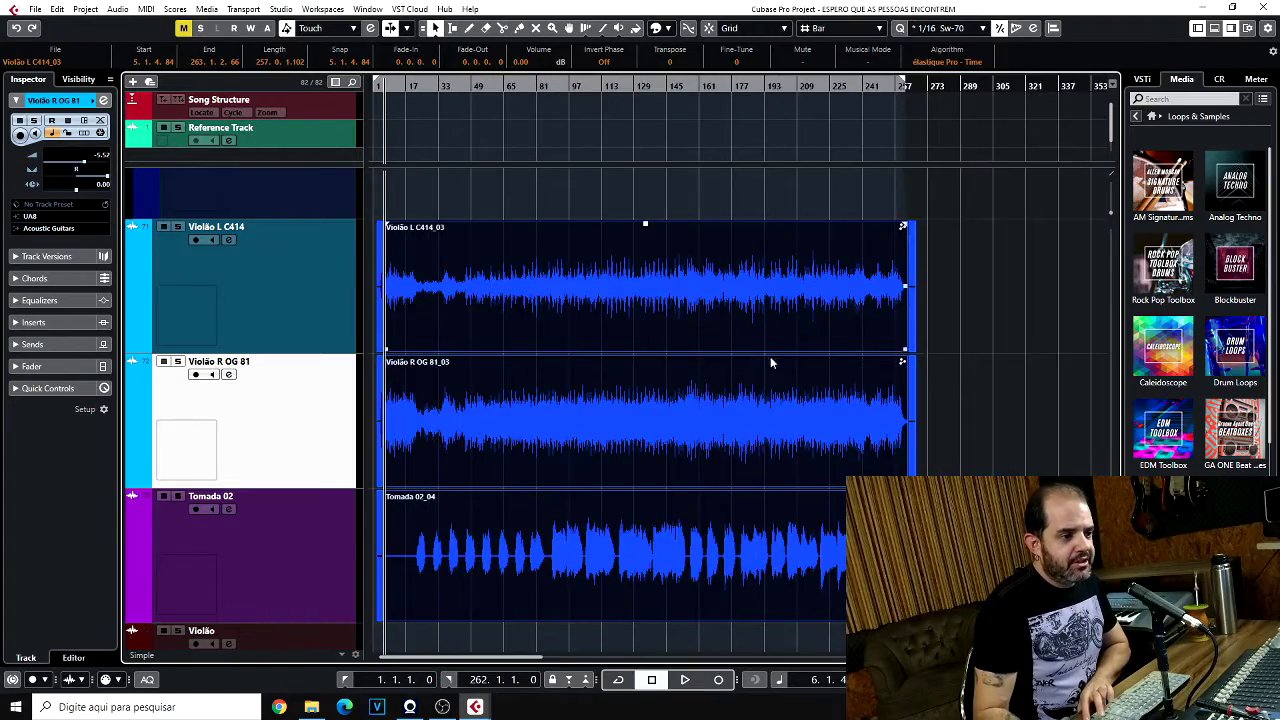
pyautogui.press('h')
pyautogui.press('h')
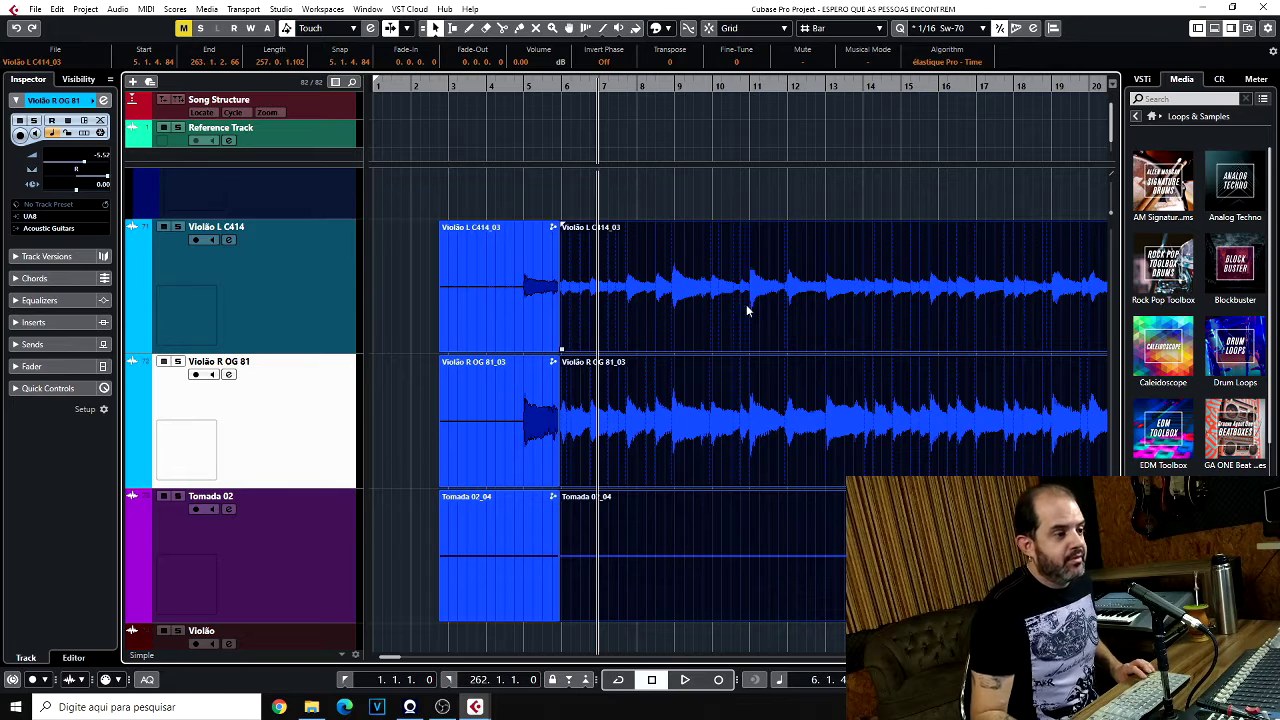
# Slip the audio inside the selected middle section slightly earlier so the guitar hit lands on bar 6.
pyautogui.hotkey('ctrl', 'a')
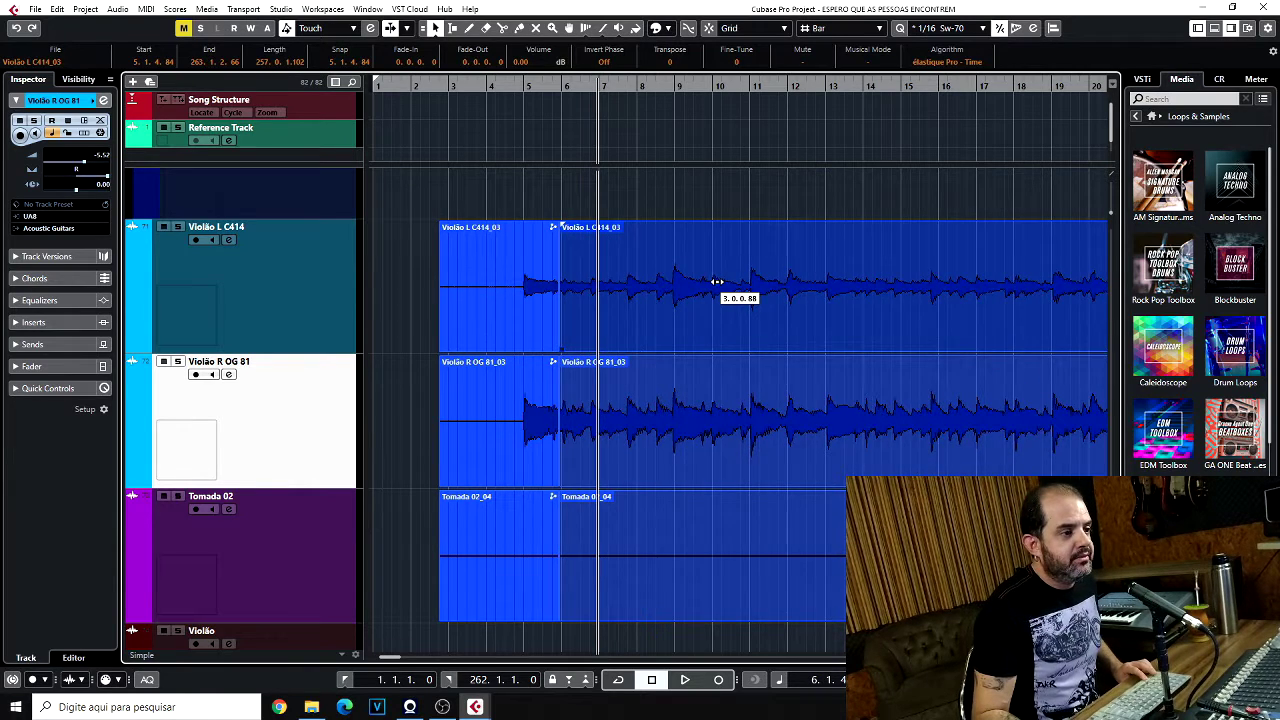
pyautogui.click(642, 200)
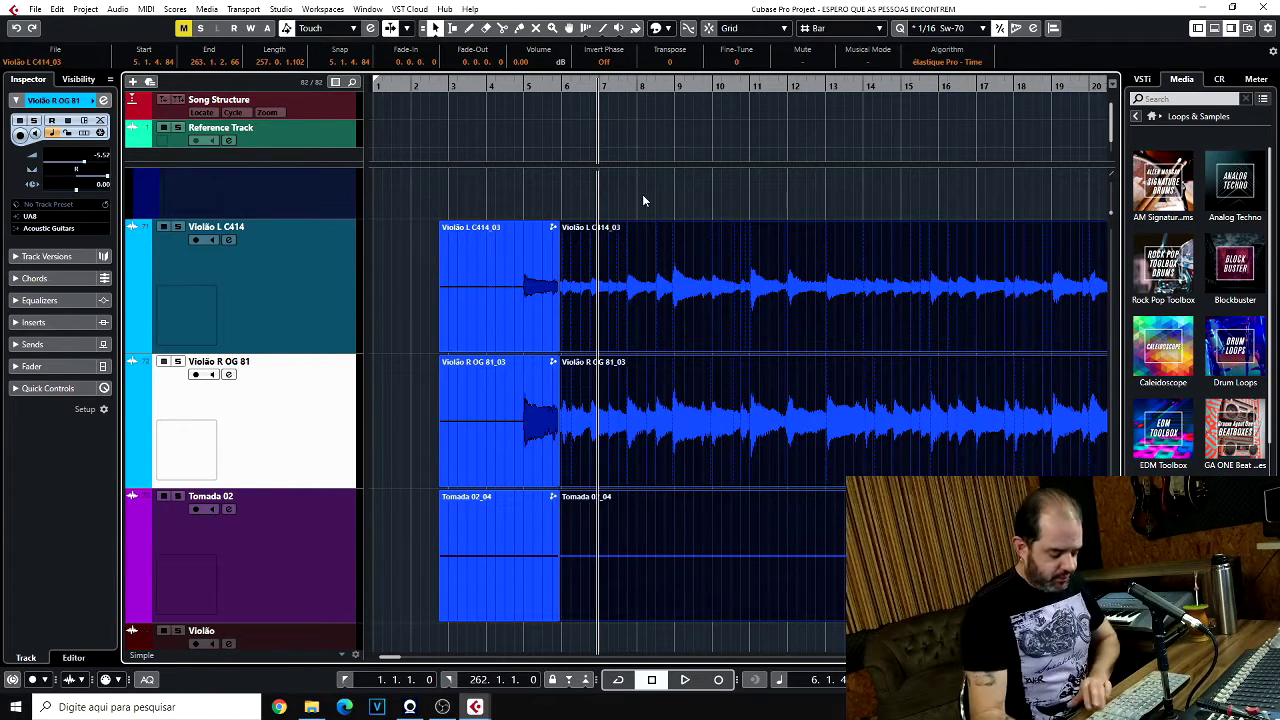
pyautogui.press('h')
pyautogui.press('h')
pyautogui.press('h')
pyautogui.press('h')
pyautogui.press('h')
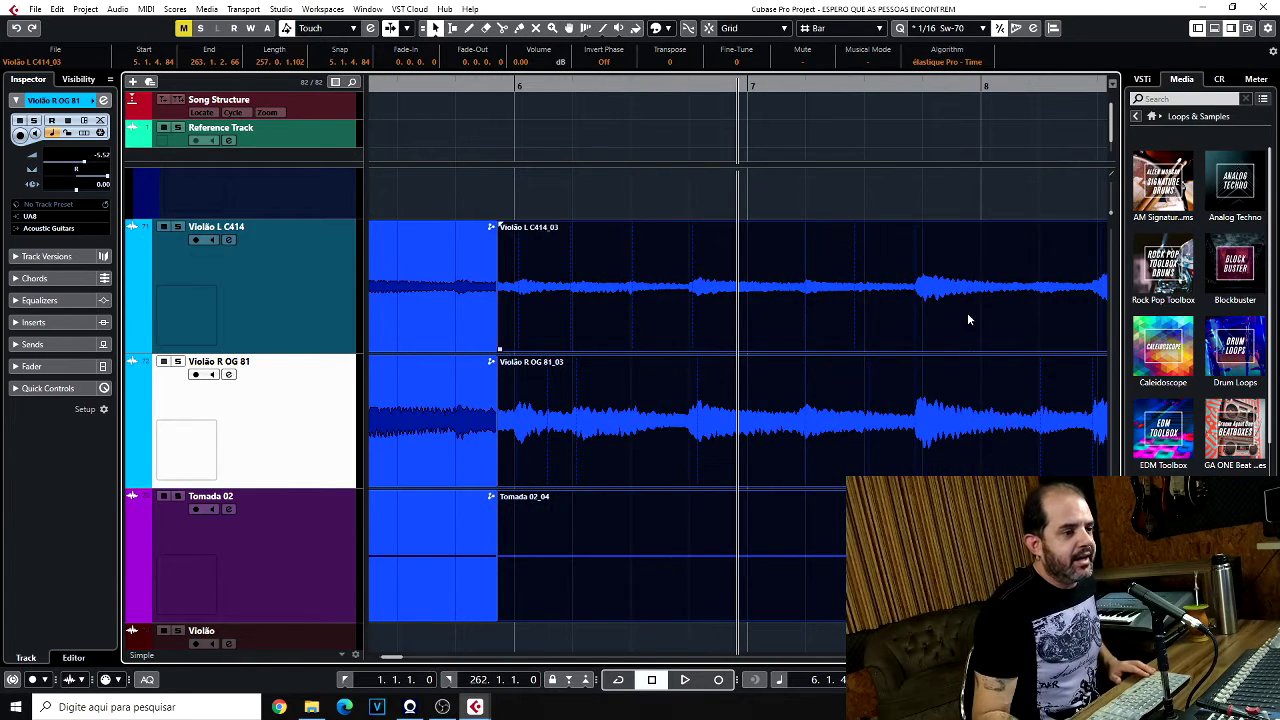
pyautogui.hotkey('ctrl', 'a')
pyautogui.press('Escape')
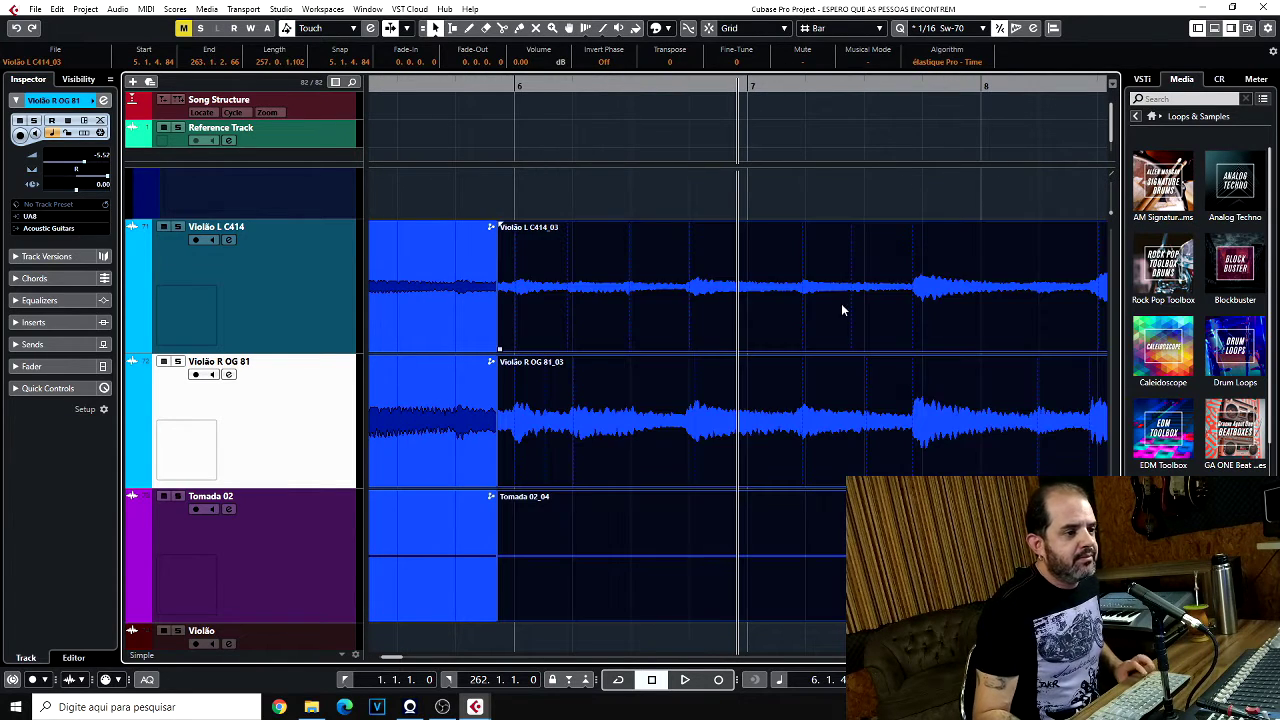
# Split the middle section at 7.1.1.88, slip the audio after the split slightly later onto the grid, and check it by playing to bar 9.
pyautogui.press('space')
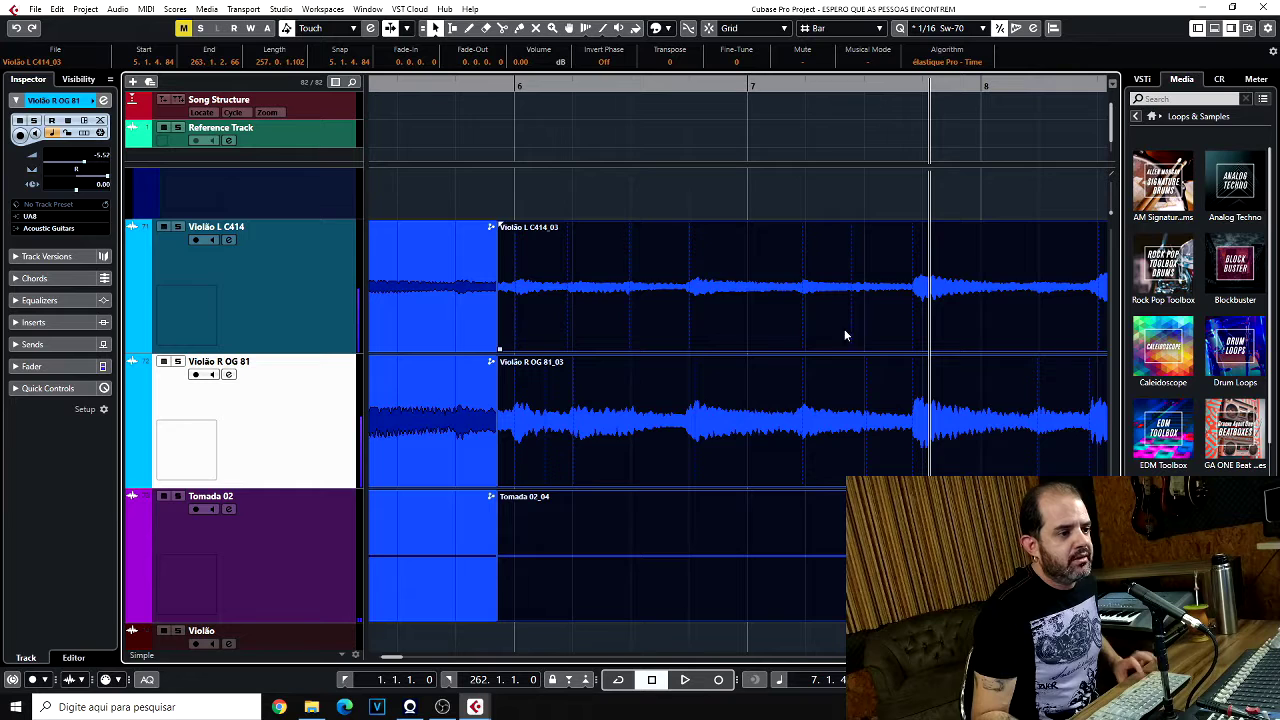
pyautogui.hotkey('ctrl', 'a')
pyautogui.hotkey('alt', 'x')
pyautogui.click(648, 273)
pyautogui.press('space')
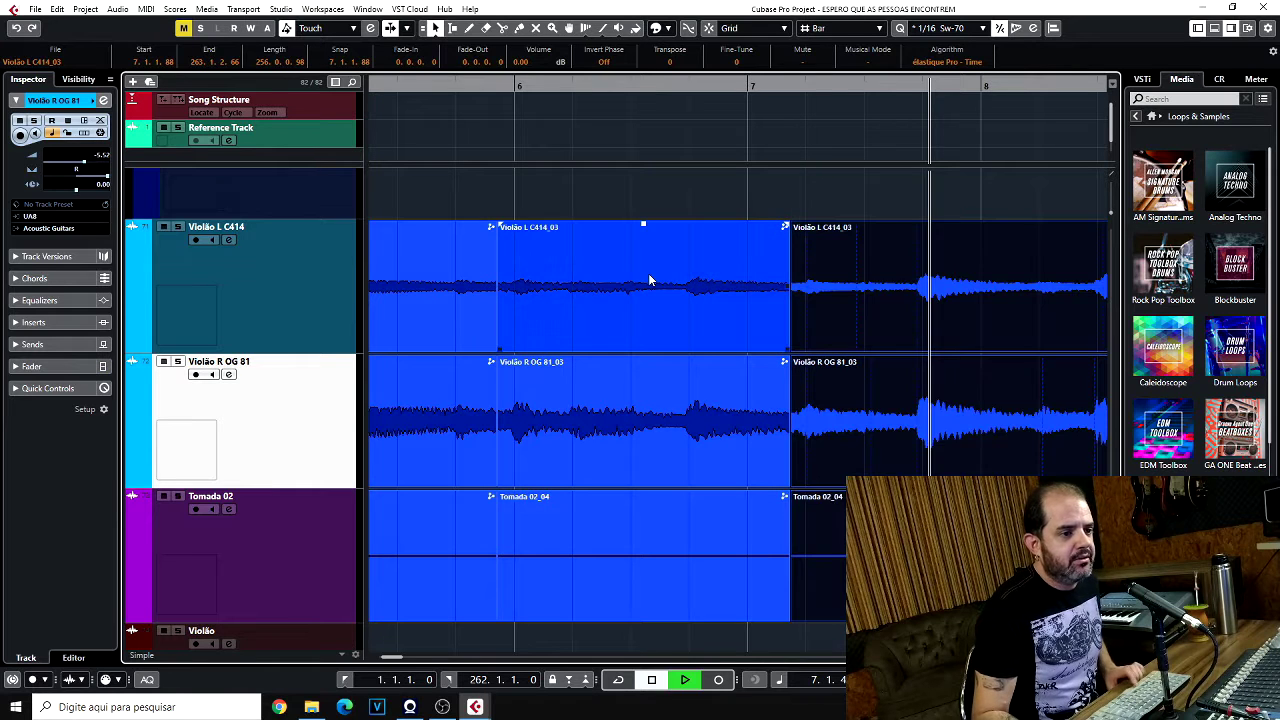
pyautogui.press('space')
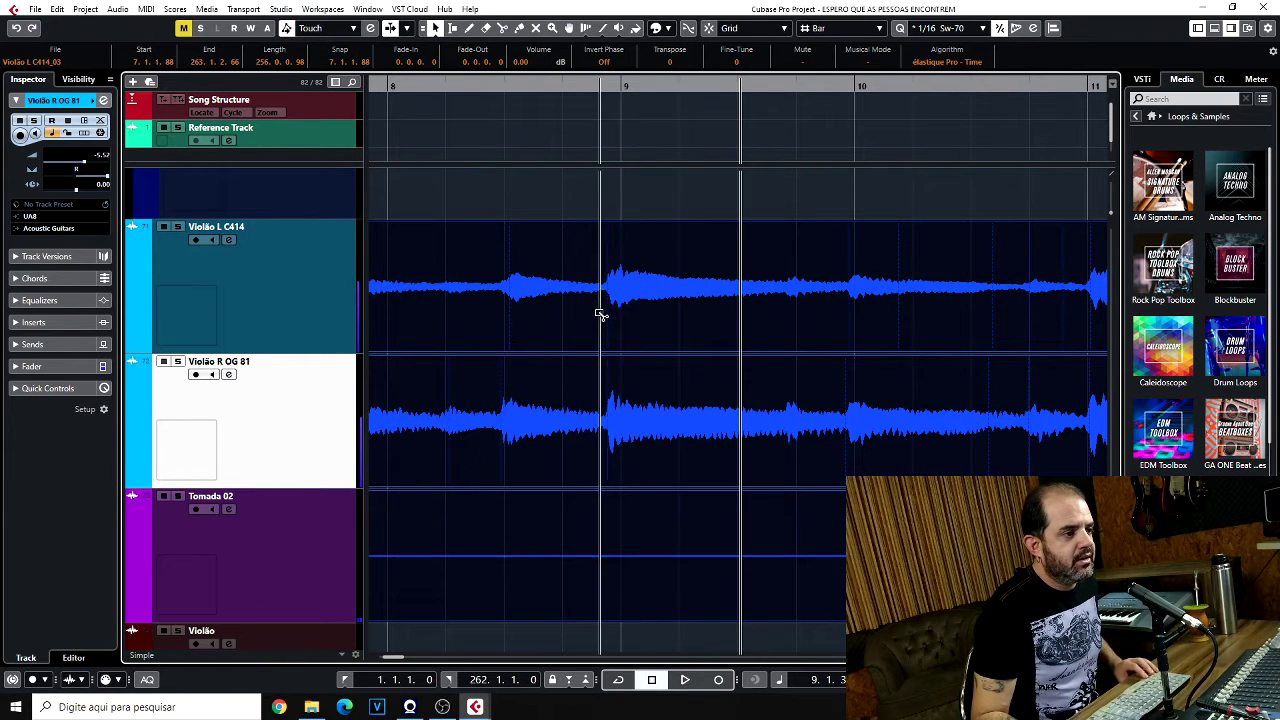
# Split all three tracks just before bars 9 and 11, slip the audio between the splits slightly later, and play past bar 8 to check.
pyautogui.keyDown('alt'); pyautogui.click(600, 314); pyautogui.keyUp('alt')
pyautogui.keyDown('alt'); pyautogui.click(1076, 305); pyautogui.keyUp('alt')
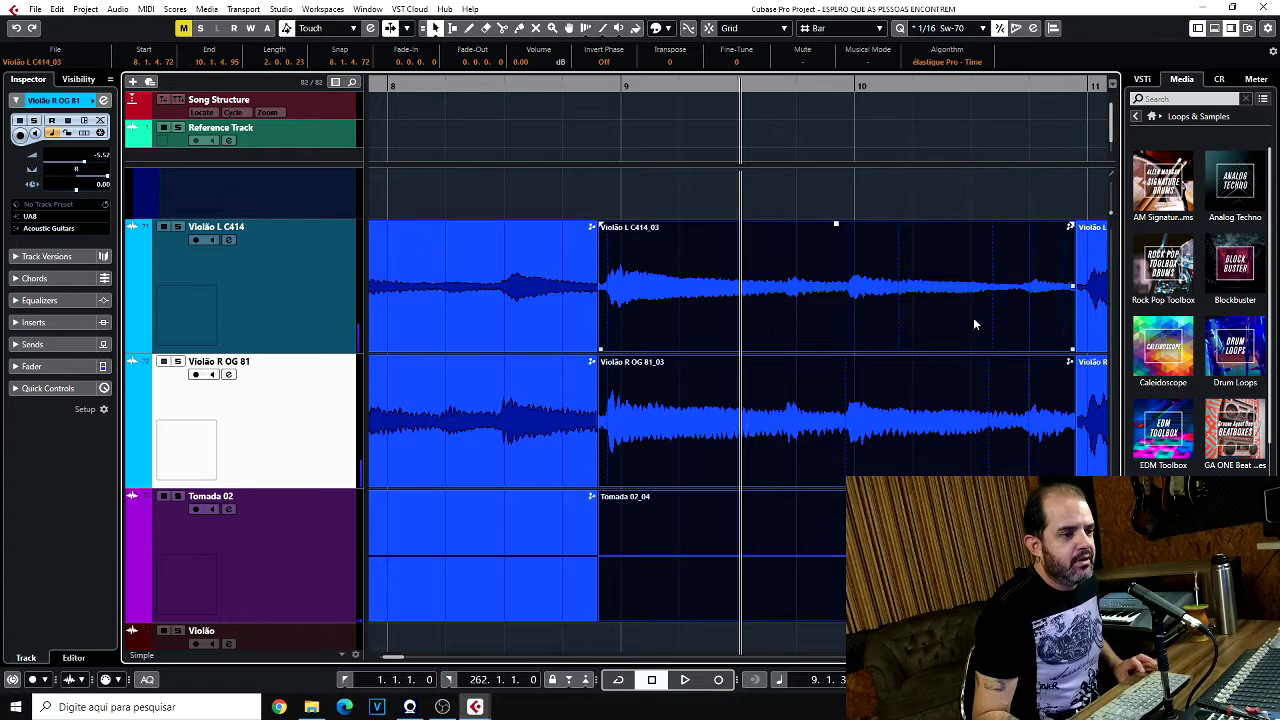
pyautogui.hotkey('ctrl', 'a')
pyautogui.keyDown('ctrl'); pyautogui.click(782, 334); pyautogui.keyUp('ctrl')
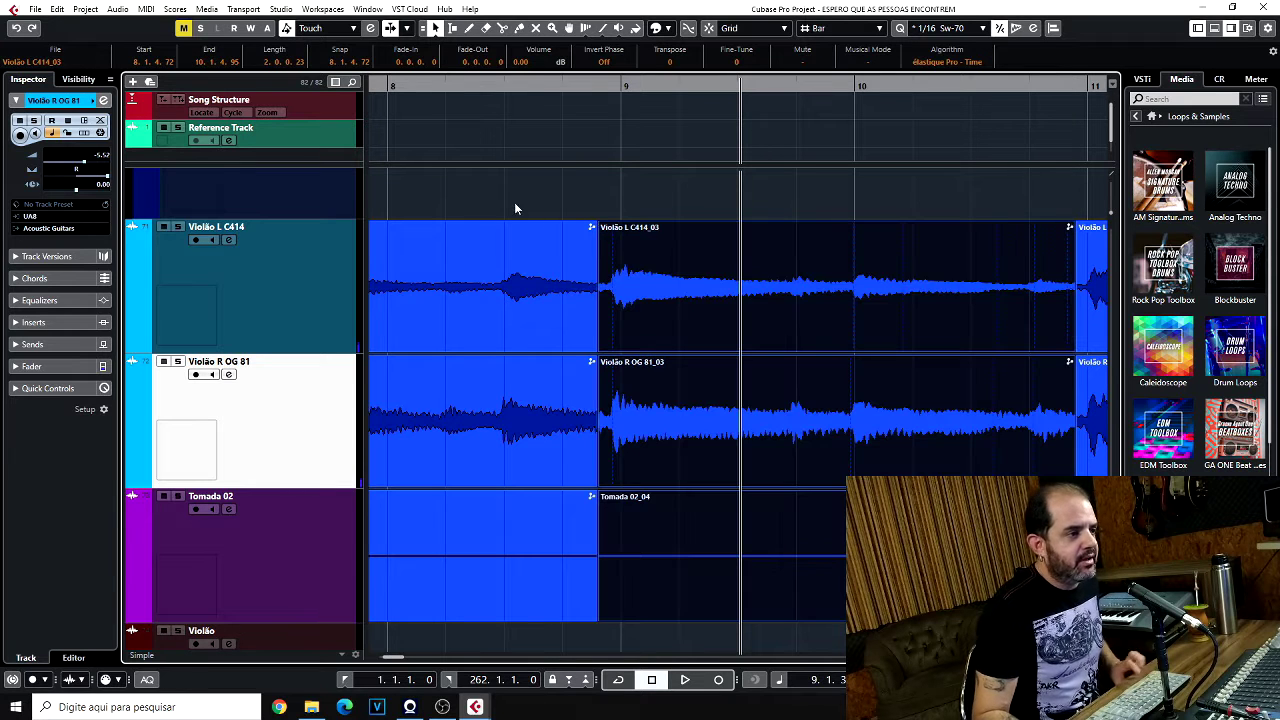
pyautogui.click(397, 92)
pyautogui.press('space')
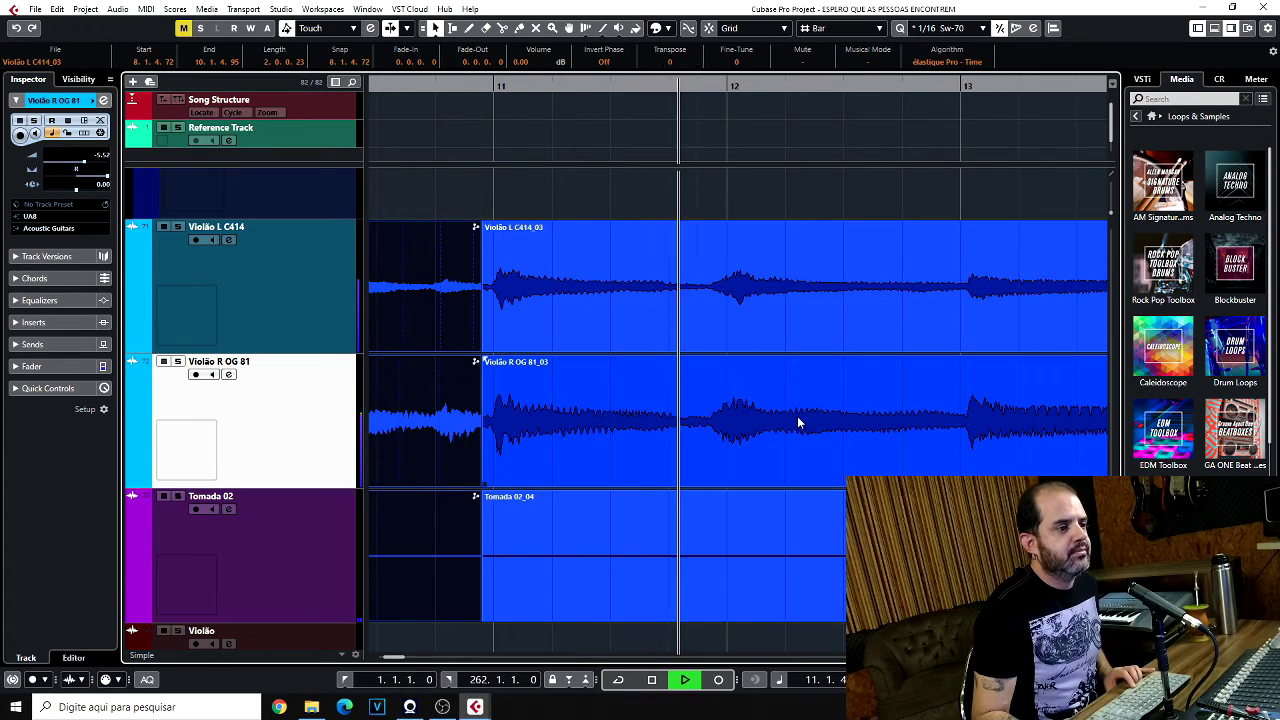
pyautogui.press('space')
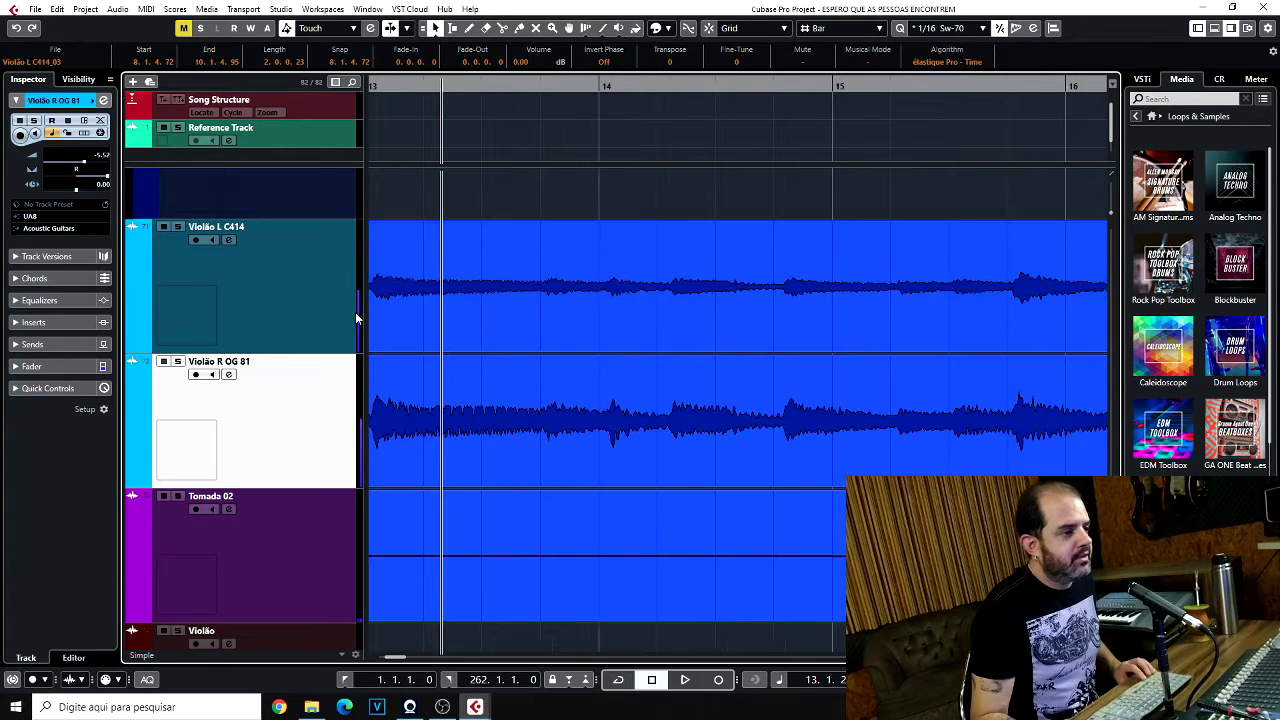
# Split the tracks at 12.1.4.68, slip the audio after the split onto the grid, and check it by playing to bar 17.
pyautogui.hscroll(-3, 573, 275)
pyautogui.keyDown('alt'); pyautogui.click(652, 320); pyautogui.keyUp('alt')
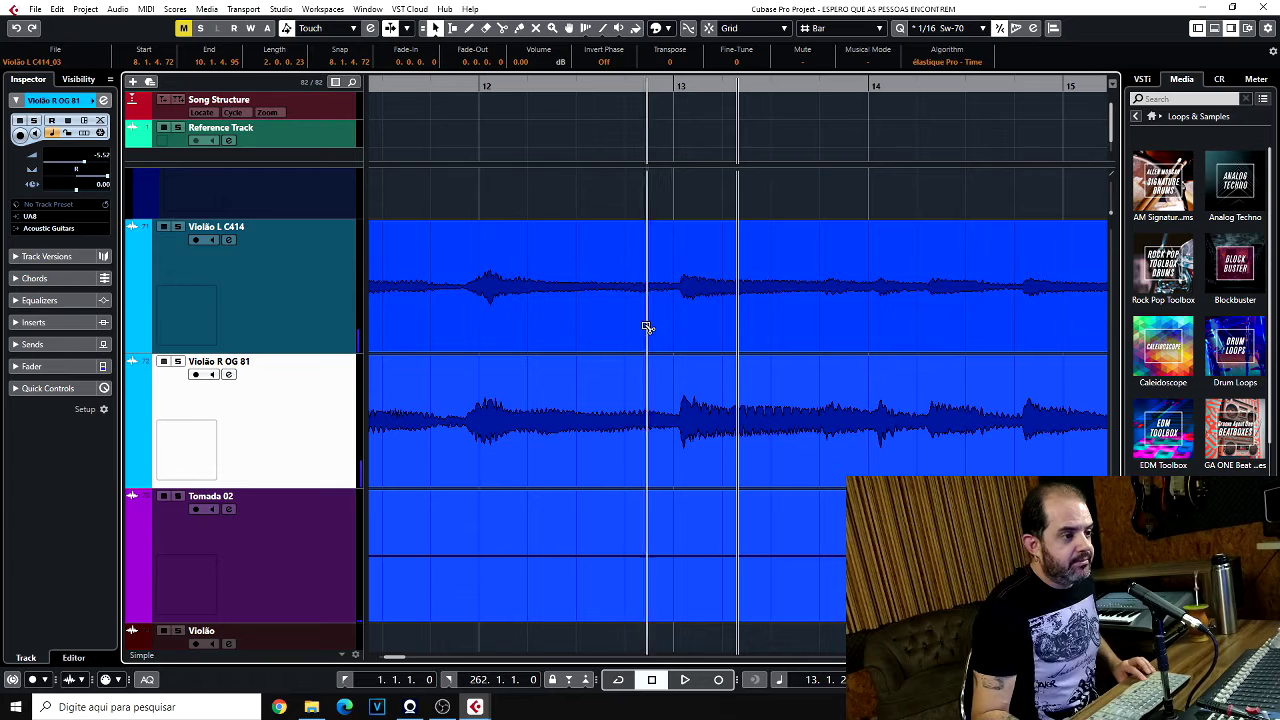
pyautogui.click(828, 305)
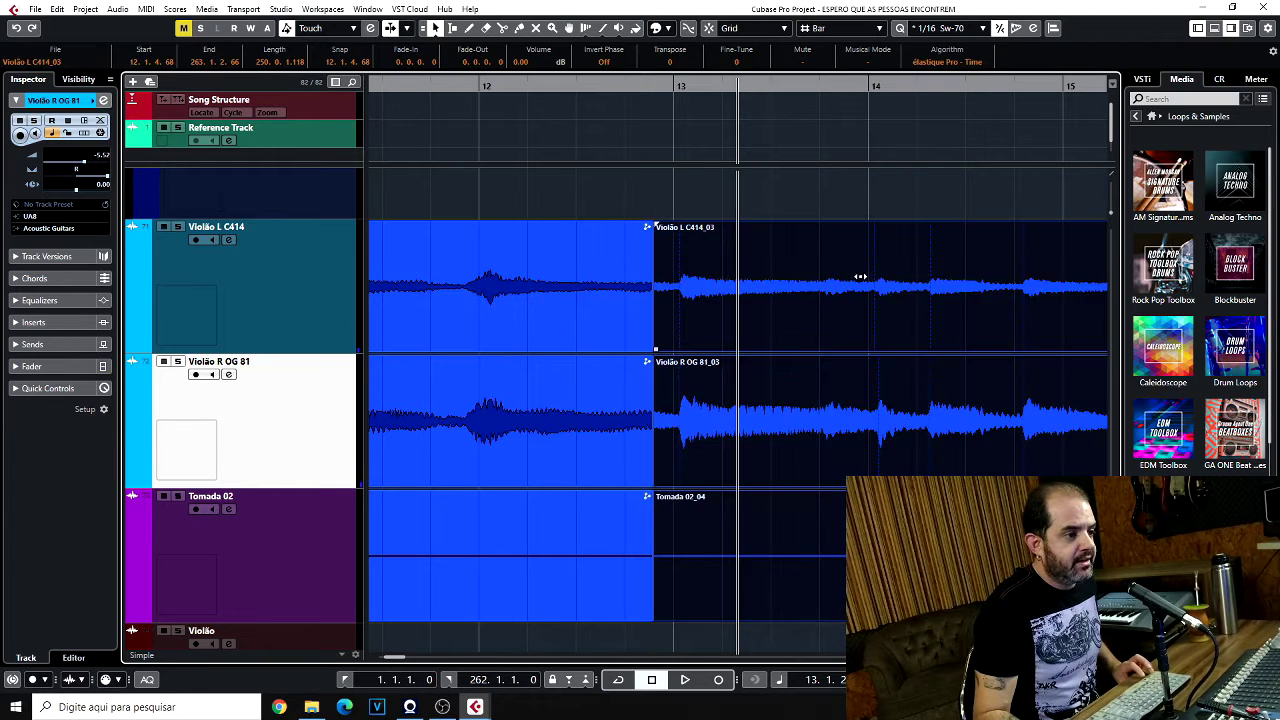
pyautogui.press('space')
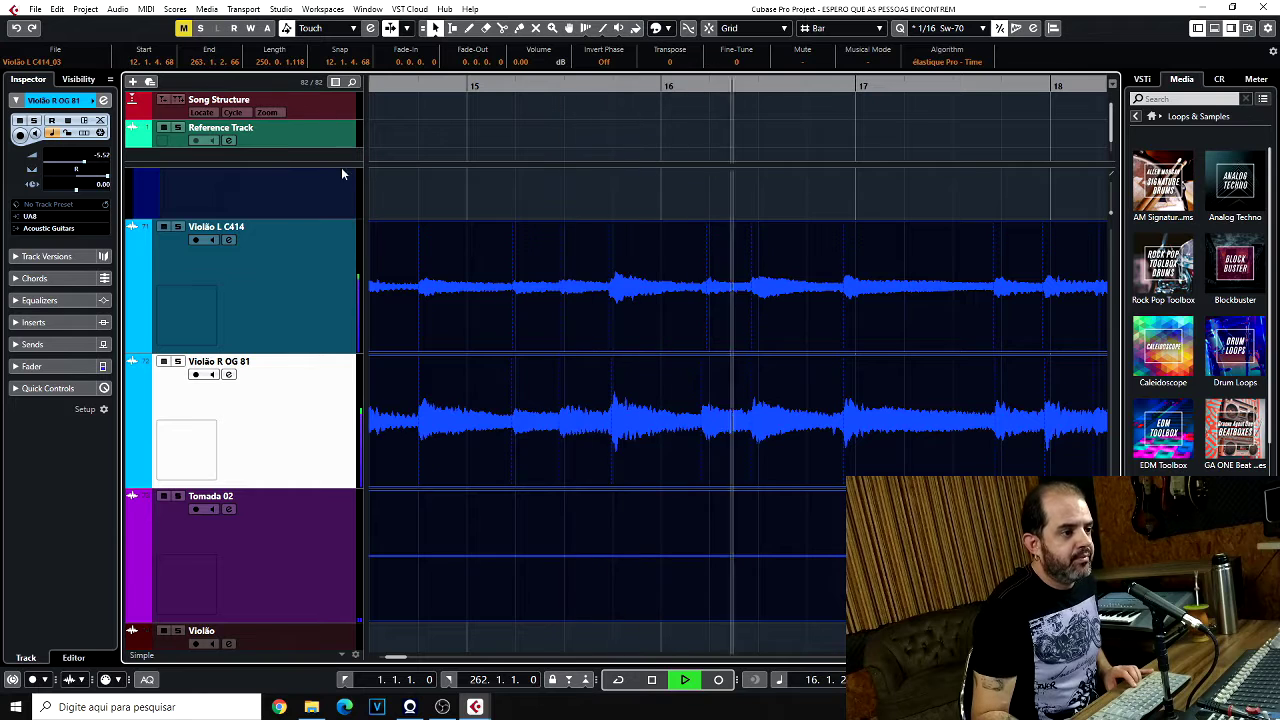
pyautogui.press('space')
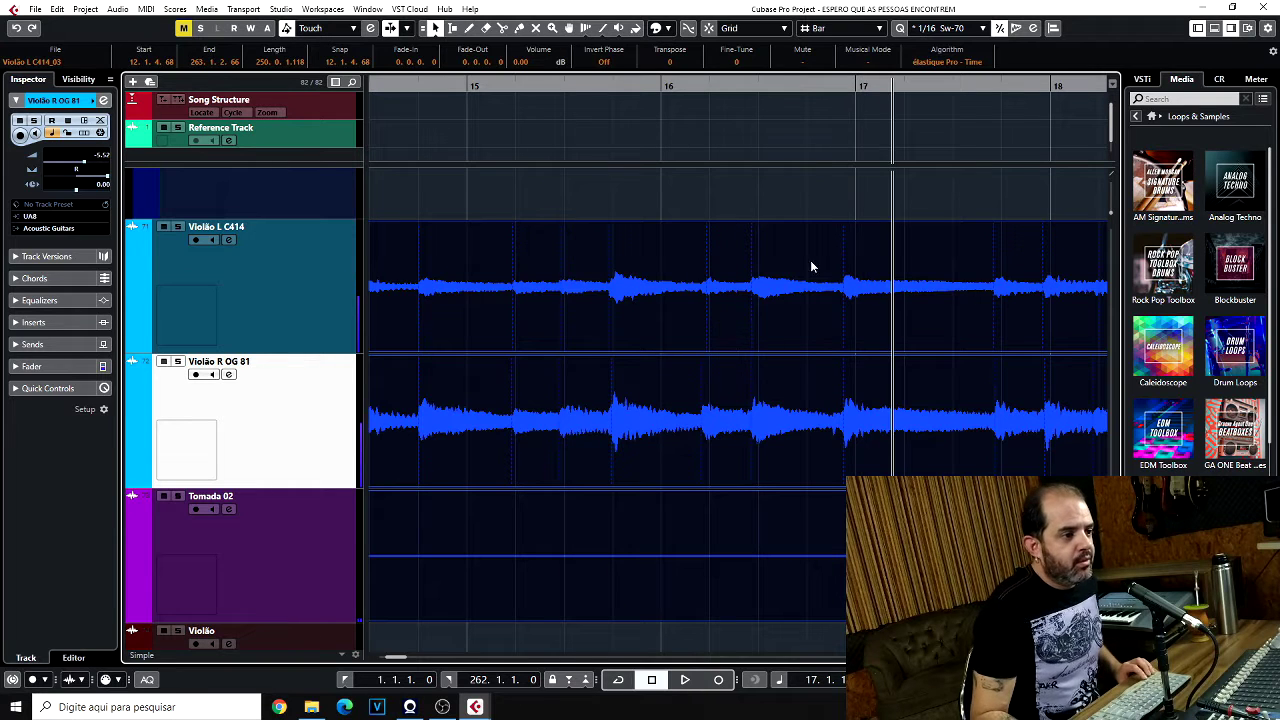
# Split the tracks at 16.1.2.79, slip the audio after the split slightly later, and play from bar 15 to check it.
pyautogui.keyDown('alt'); pyautogui.click(746, 334); pyautogui.keyUp('alt')
pyautogui.moveTo(927, 340); pyautogui.dragTo(924, 336)
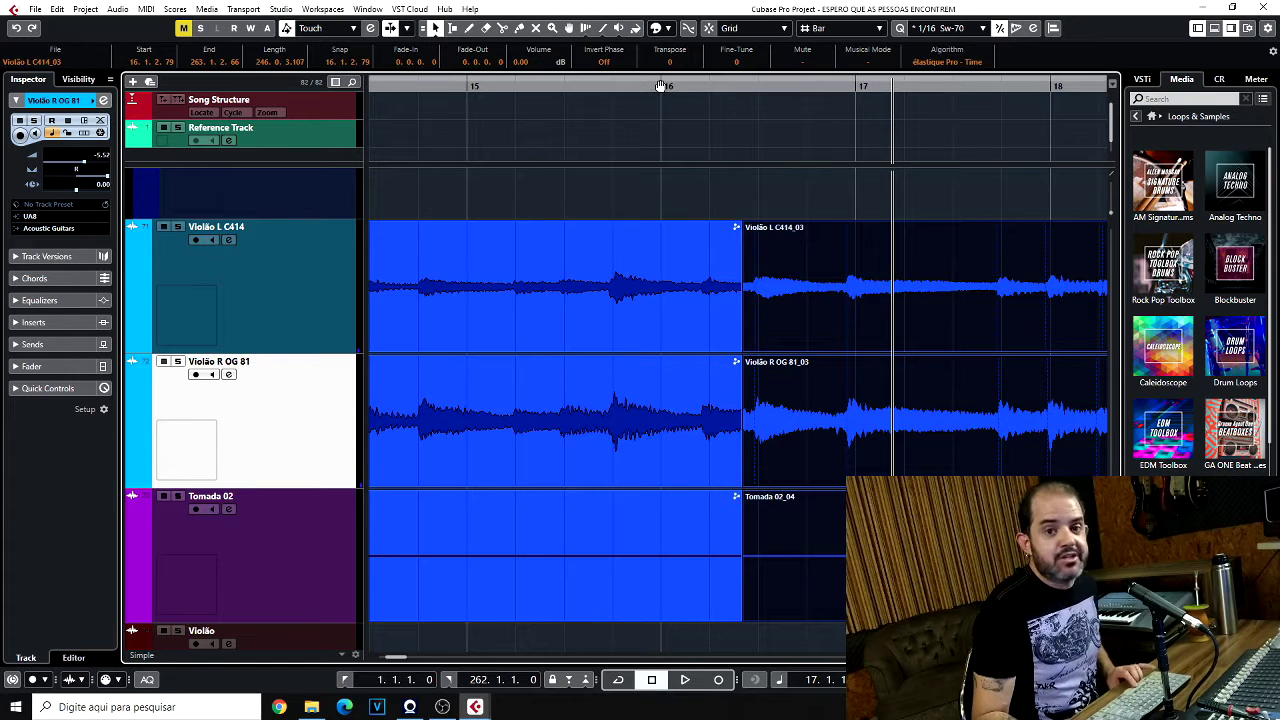
pyautogui.click(470, 87)
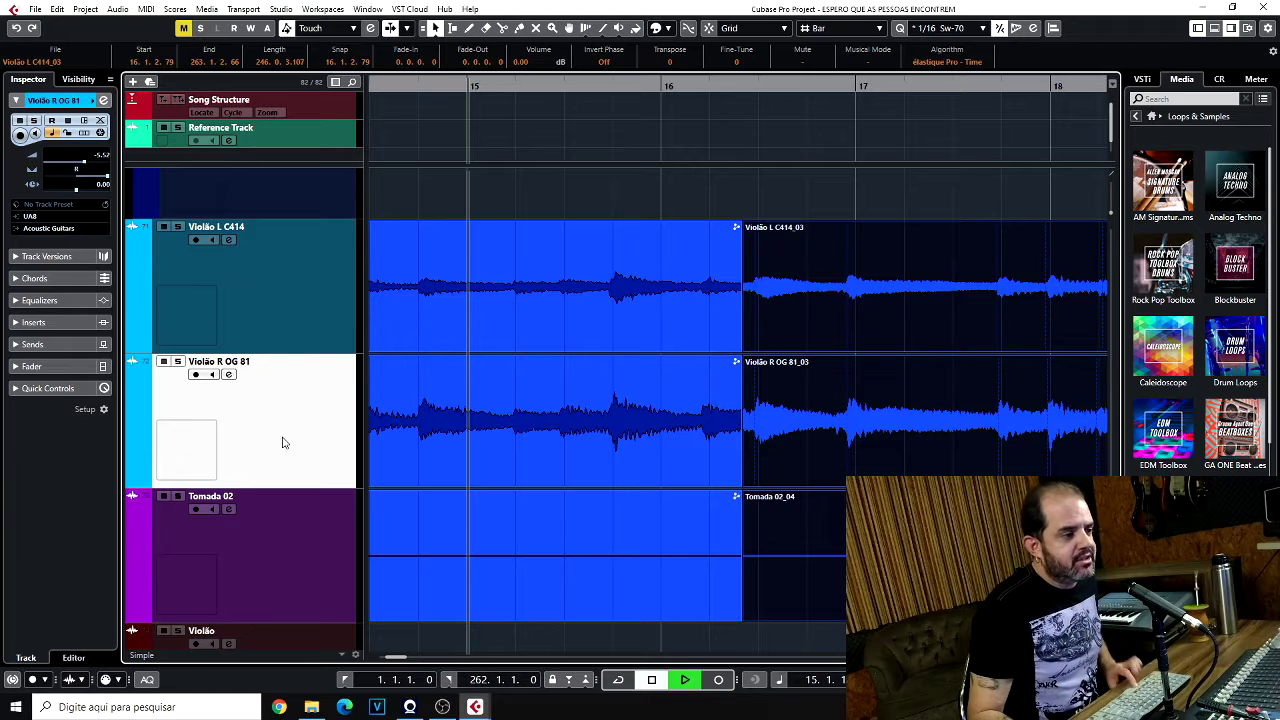
pyautogui.press('space')
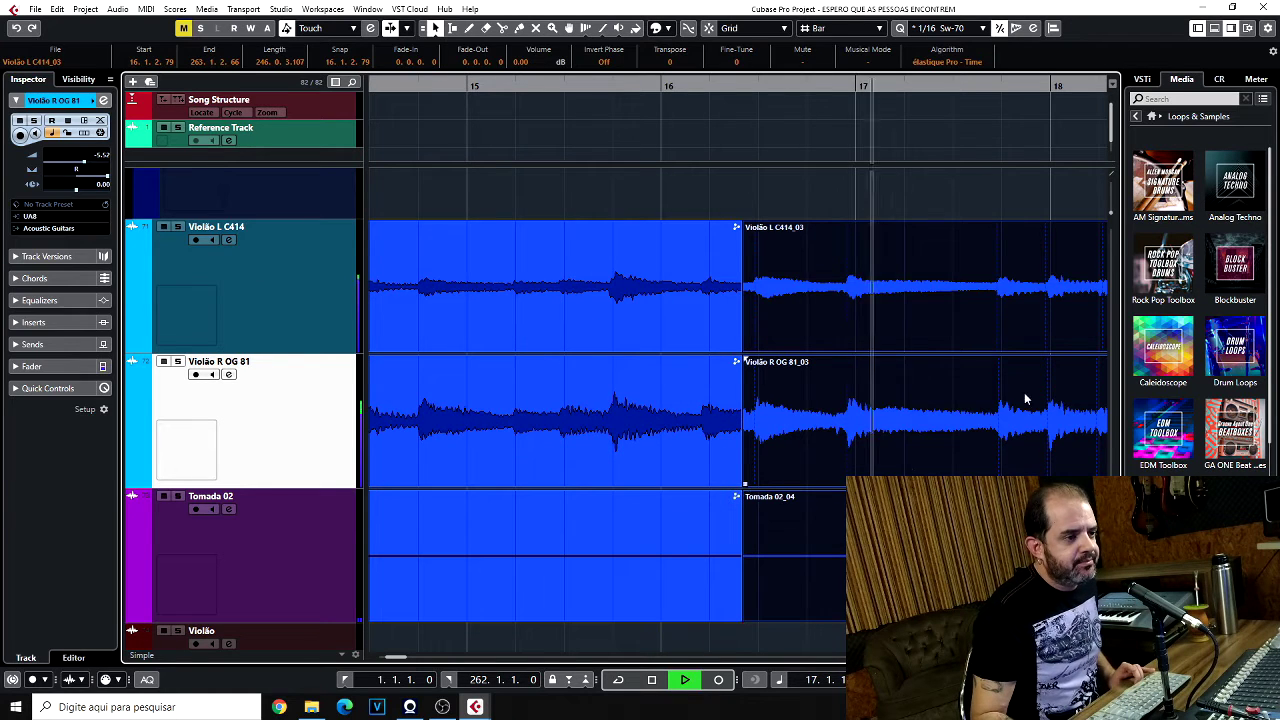
pyautogui.press('space')
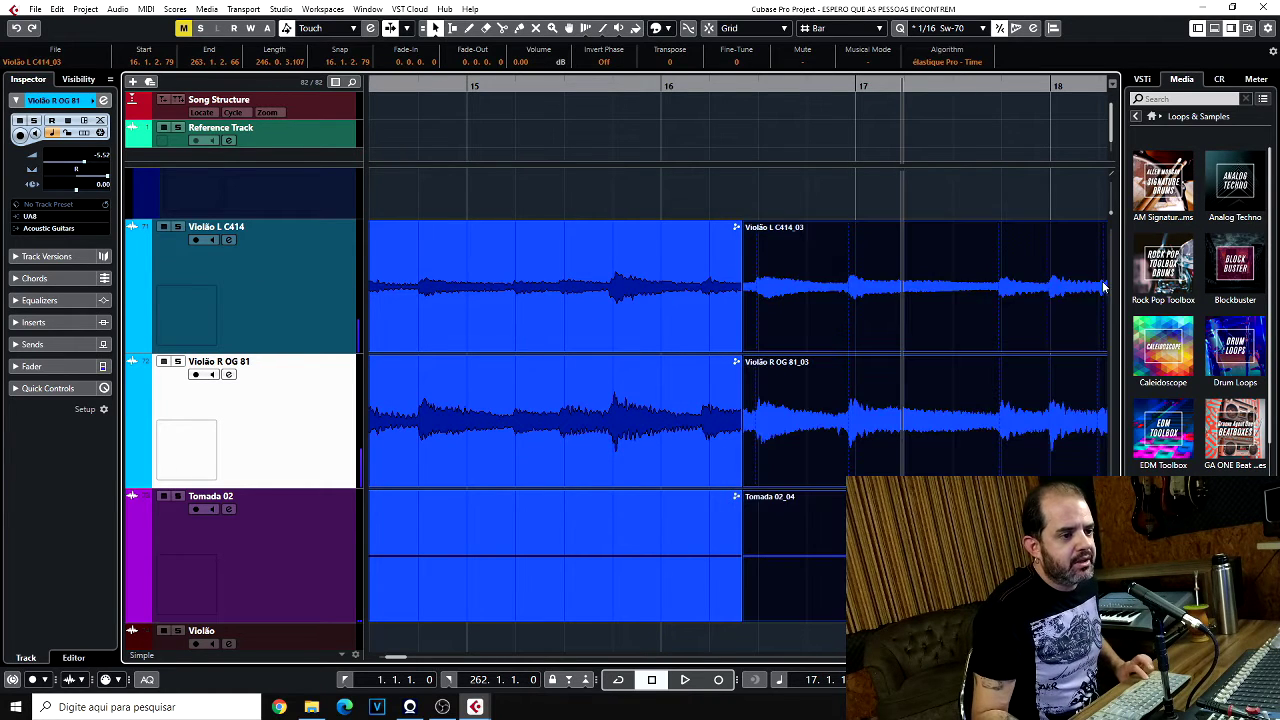
# Split the tracks at 17.1.4.85, slip the short section before the split slightly later, and play on past bar 21 to check.
pyautogui.keyDown('alt'); pyautogui.click(1033, 305); pyautogui.keyUp('alt')
pyautogui.click(815, 314)
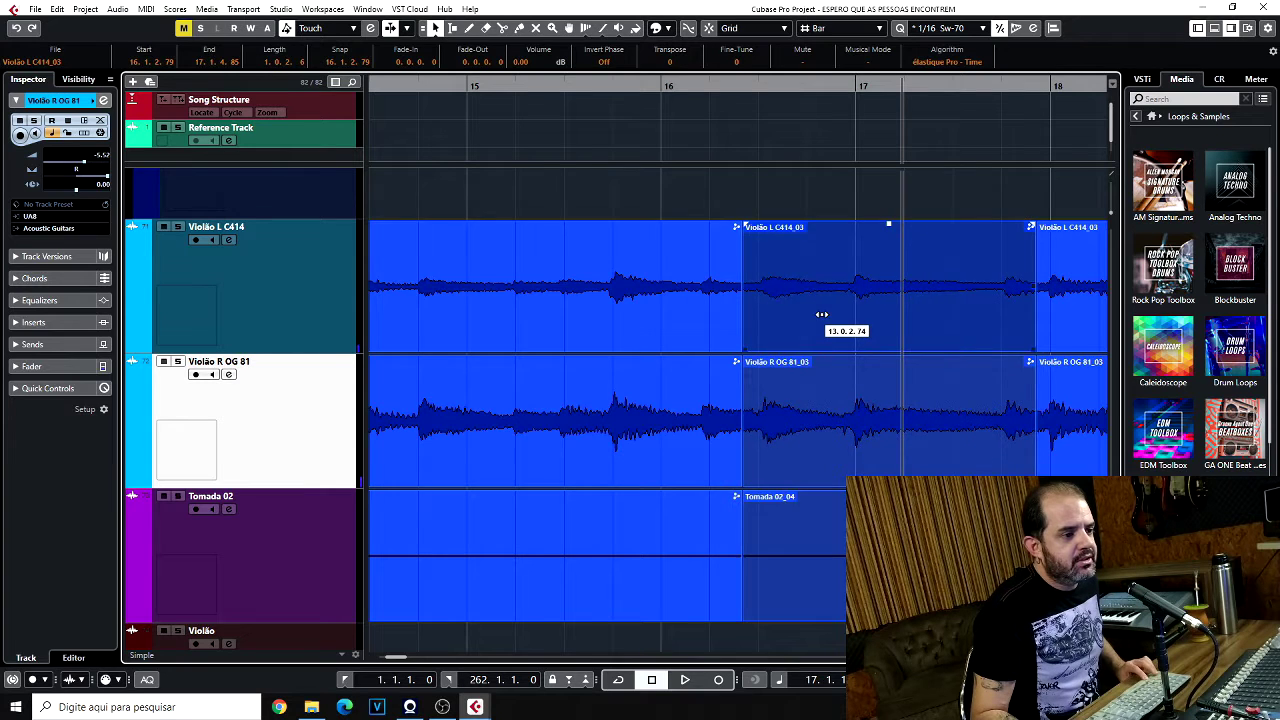
pyautogui.click(656, 361)
pyautogui.press('space')
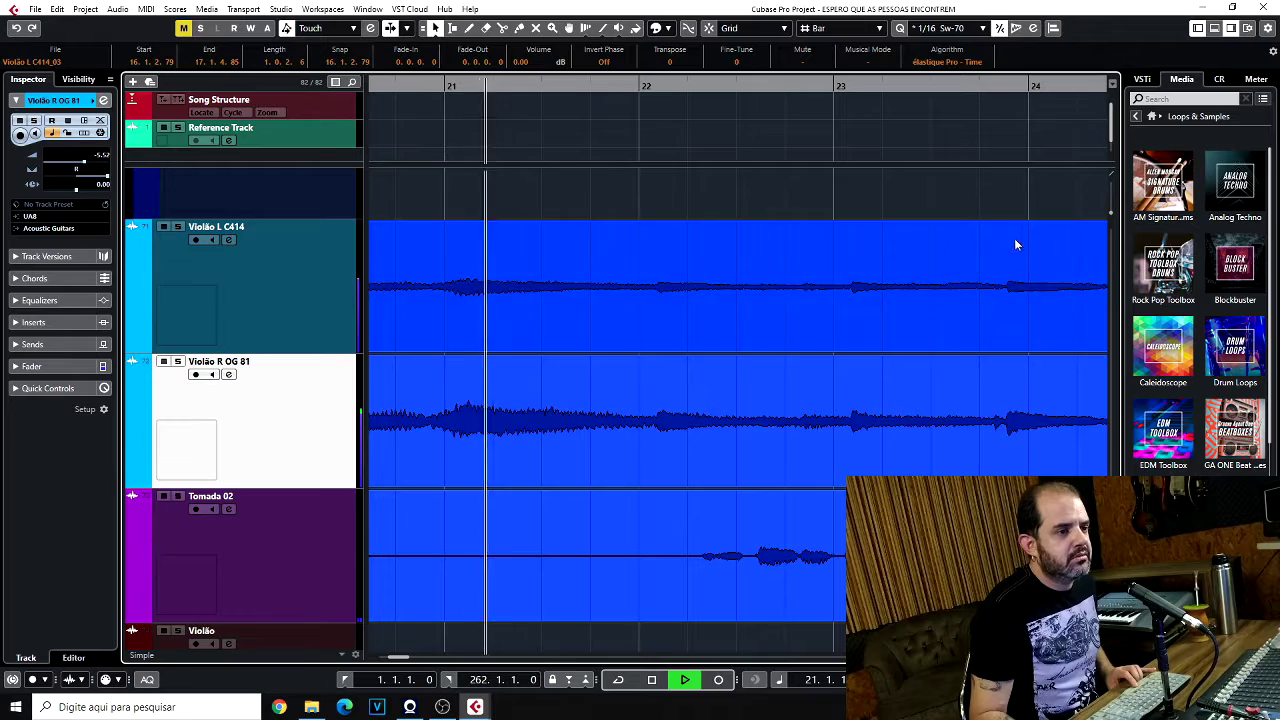
pyautogui.press('space')
# Set the right locator at bar 21 so the locator range covers the aligned part of the song.
pyautogui.keyDown('alt'); pyautogui.click(449, 86); pyautogui.keyUp('alt')
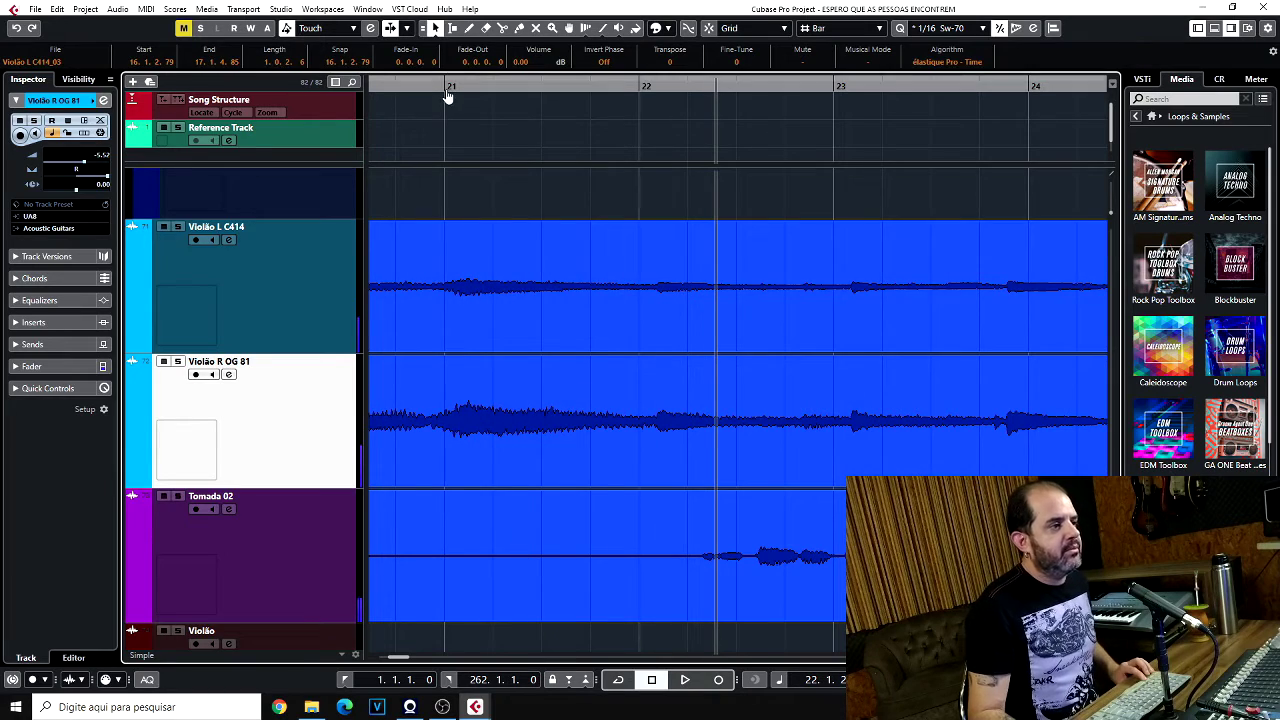
pyautogui.press('g')
pyautogui.press('g')
pyautogui.press('g')
pyautogui.press('g')
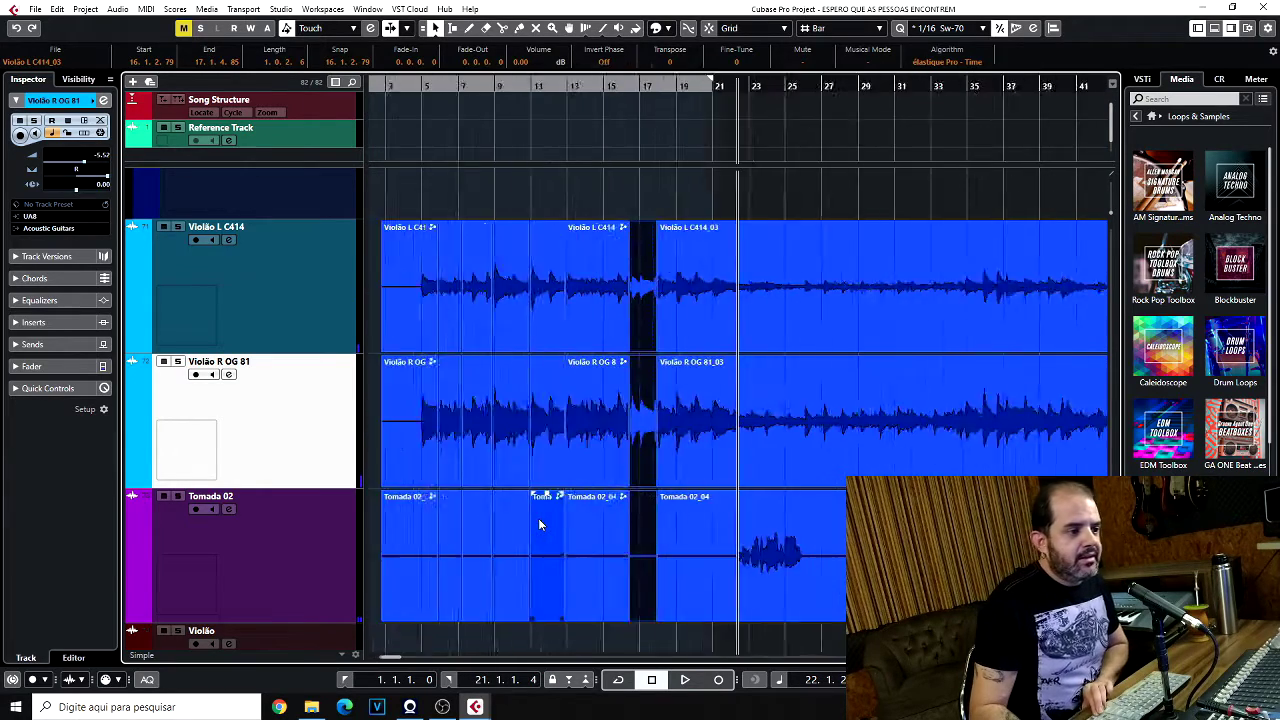
pyautogui.hotkey('shift', 'g')
pyautogui.hotkey('shift', 'g')
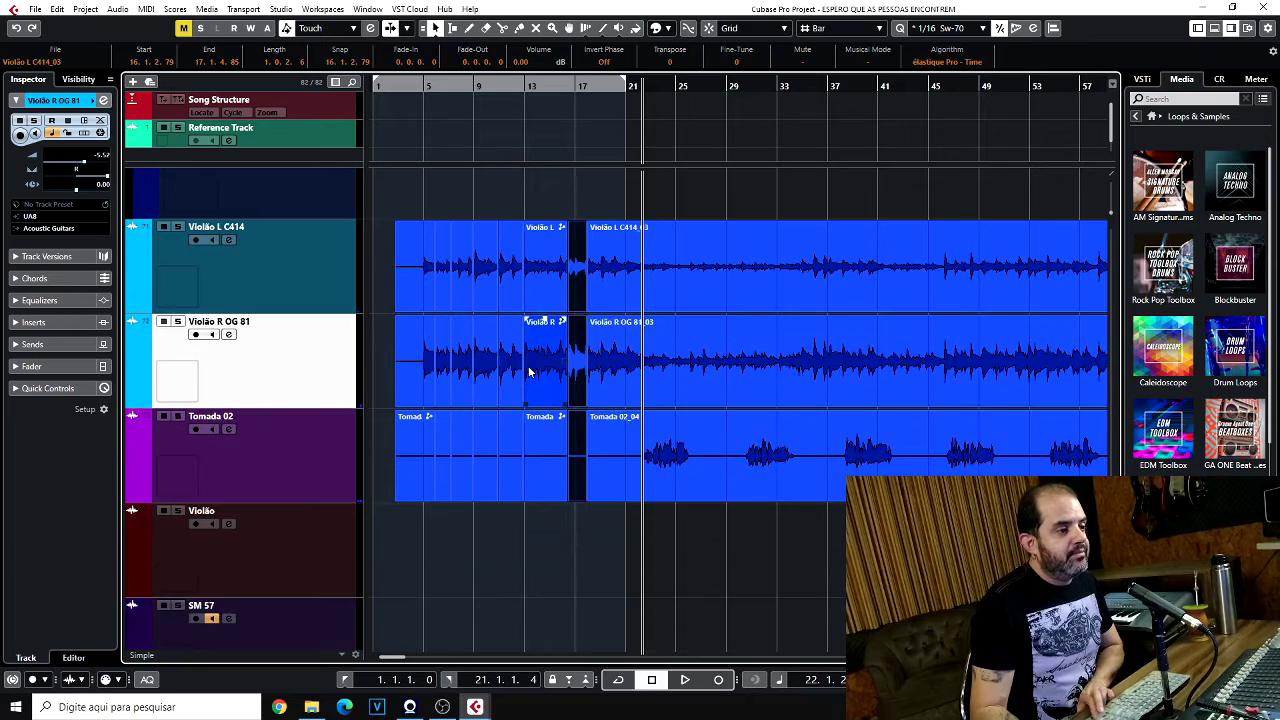
# Play the aligned guitar intro from before its first hit to about bar 21 to judge its timing against the grid.
pyautogui.press('h')
pyautogui.click(430, 88)
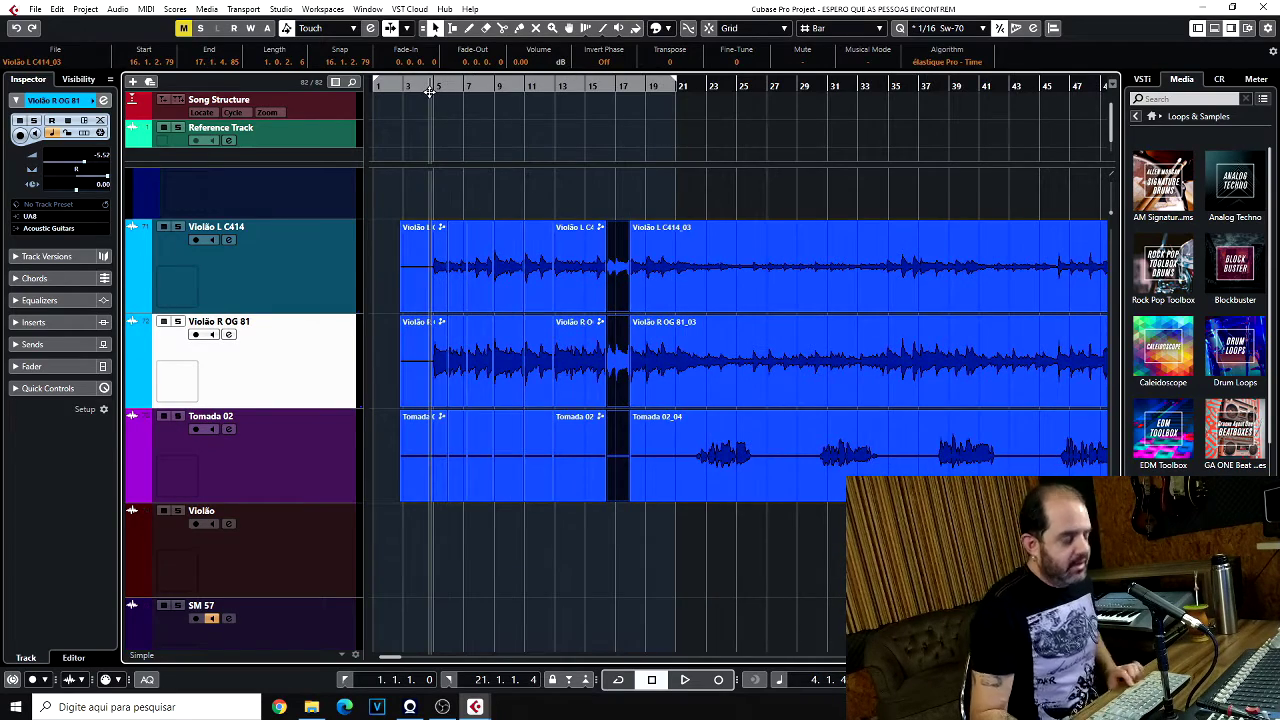
pyautogui.press('h')
pyautogui.press('h')
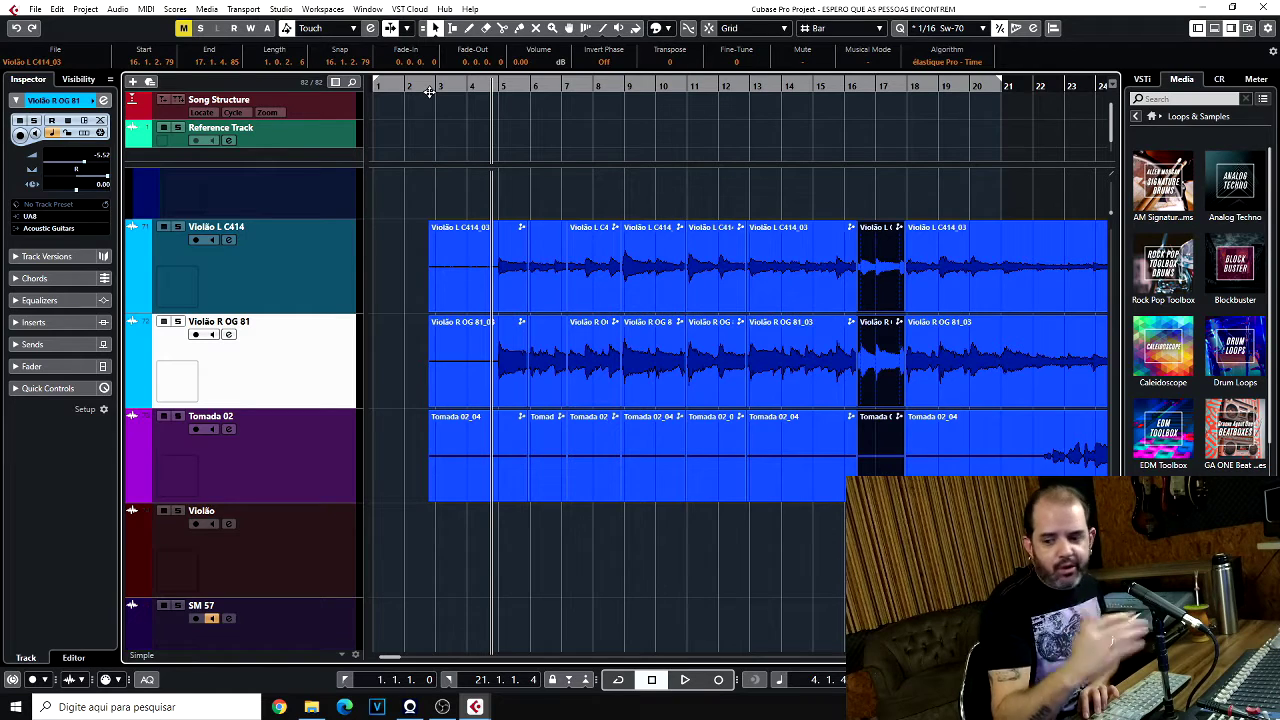
pyautogui.press('g')
pyautogui.press('h')
pyautogui.press('g')
pyautogui.press('h')
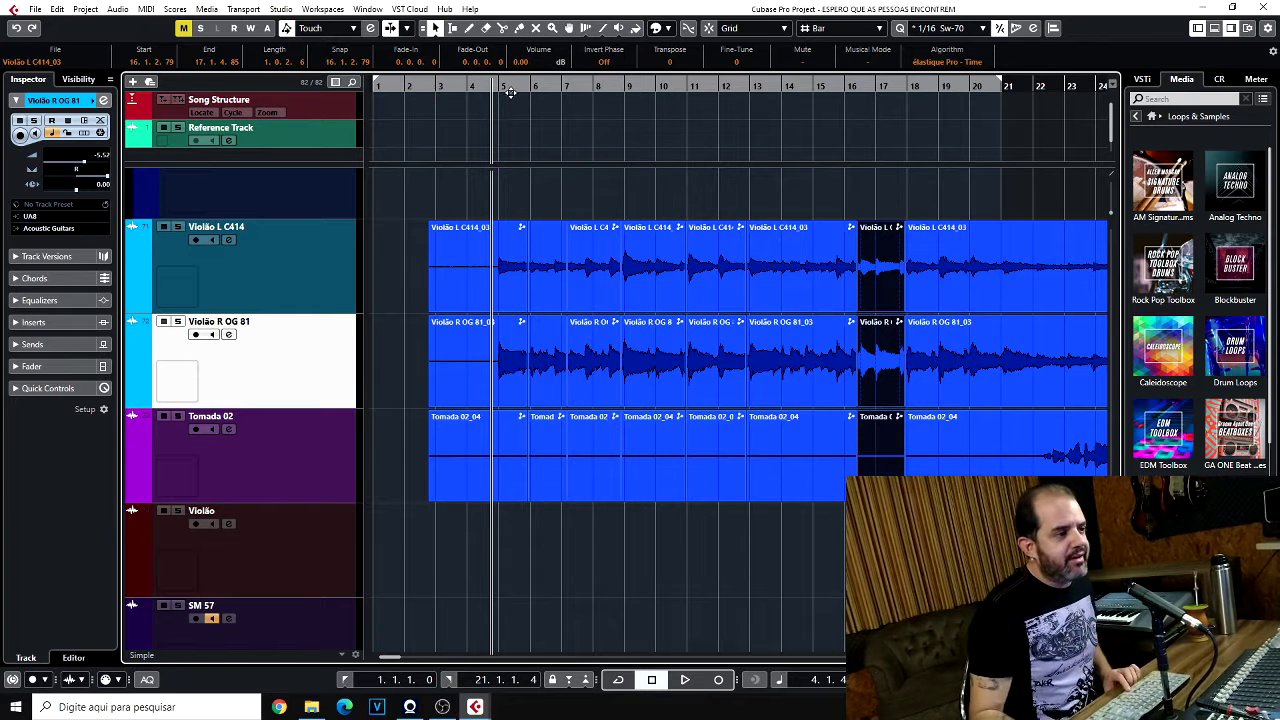
pyautogui.press('Home')
pyautogui.press('space')
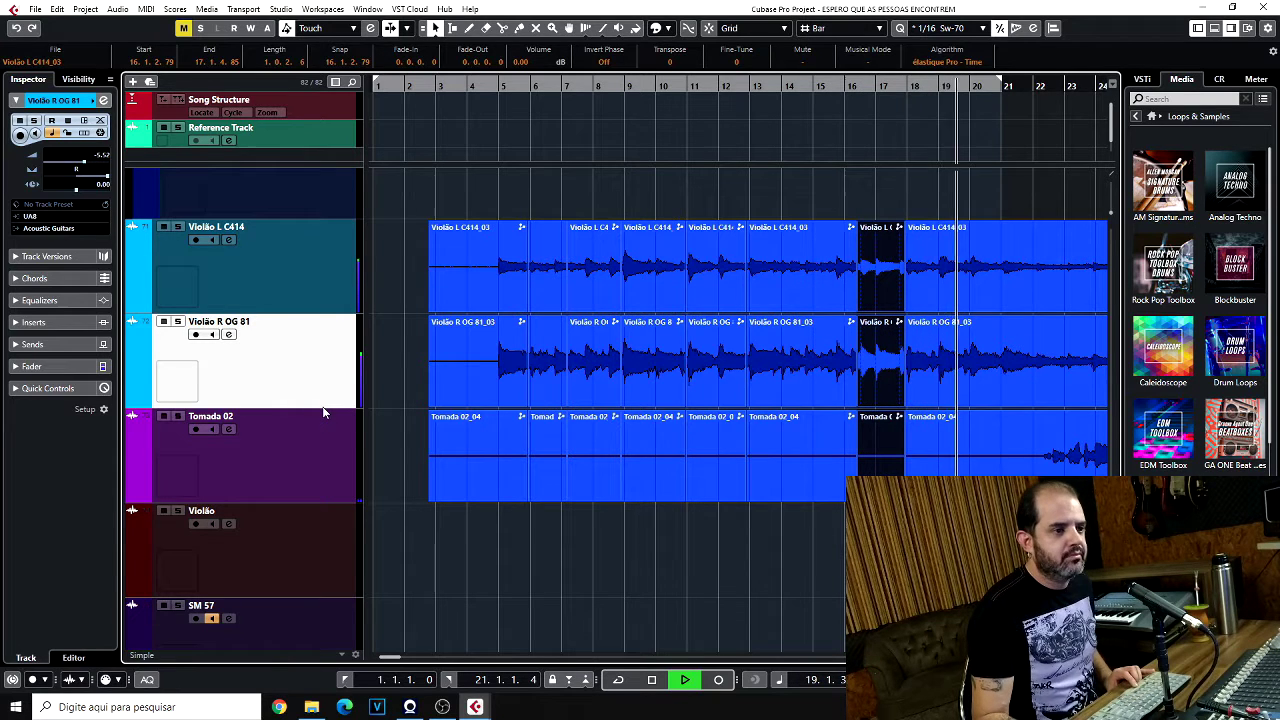
pyautogui.press('space')
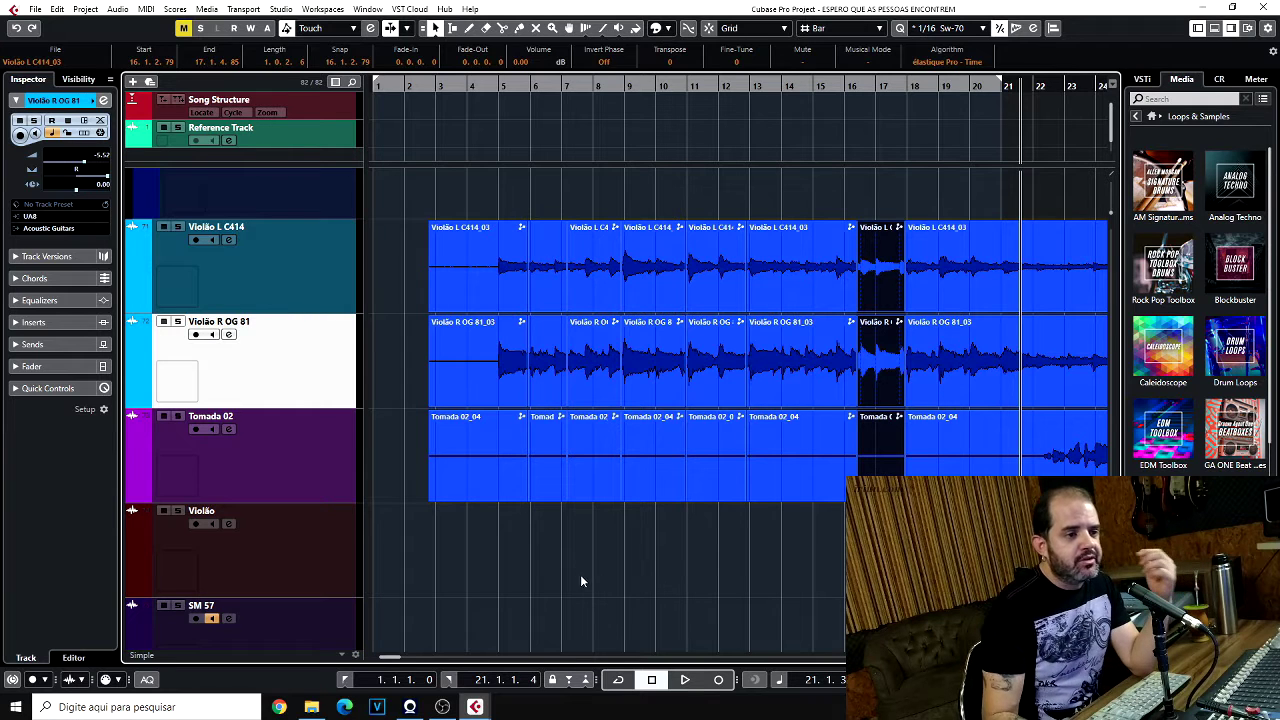
# Open the Drum Loops library, audition the loops 080a and 02 95bpm, and briefly play the song from bar 21.
pyautogui.click(453, 478)
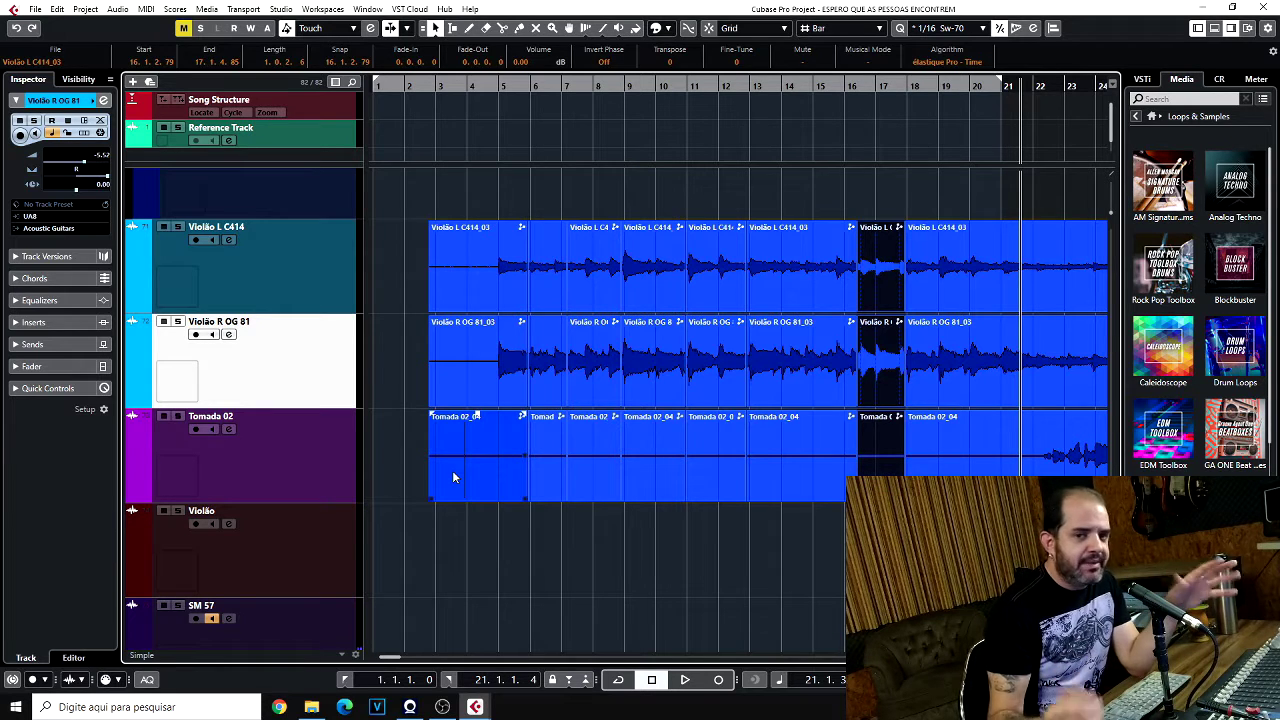
pyautogui.click(460, 530)
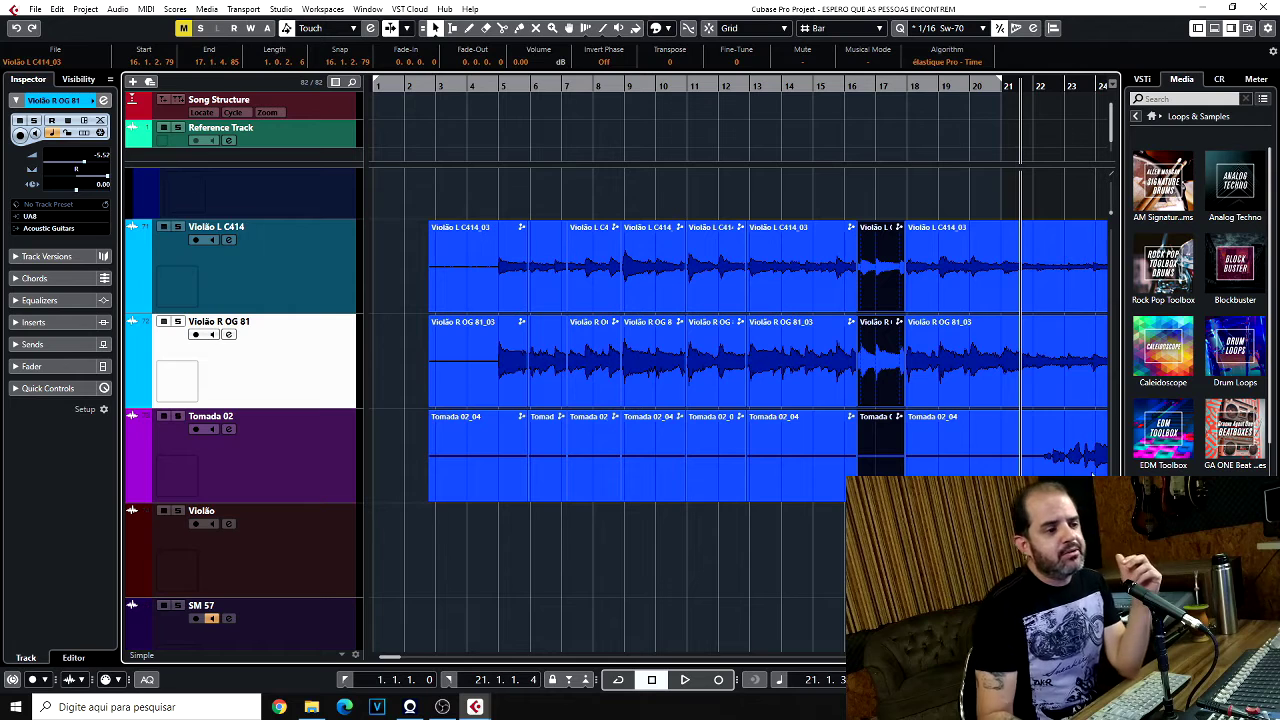
pyautogui.click(1238, 370)
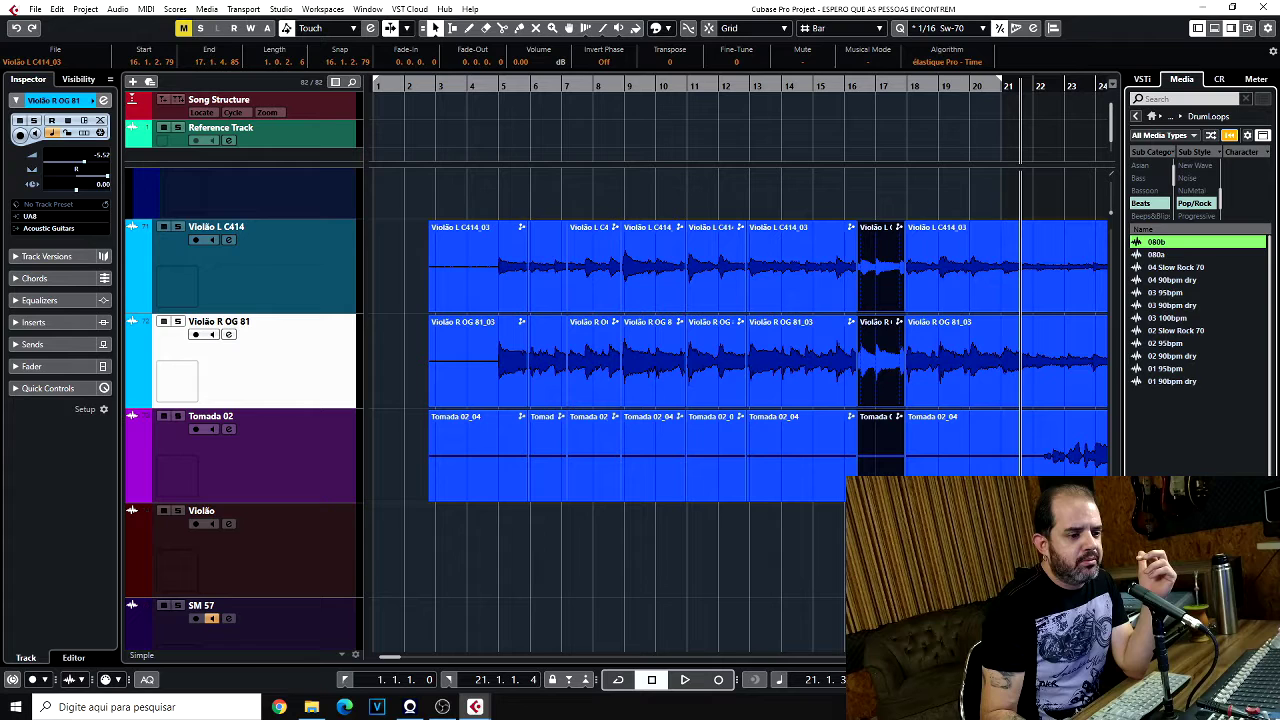
pyautogui.click(1158, 255)
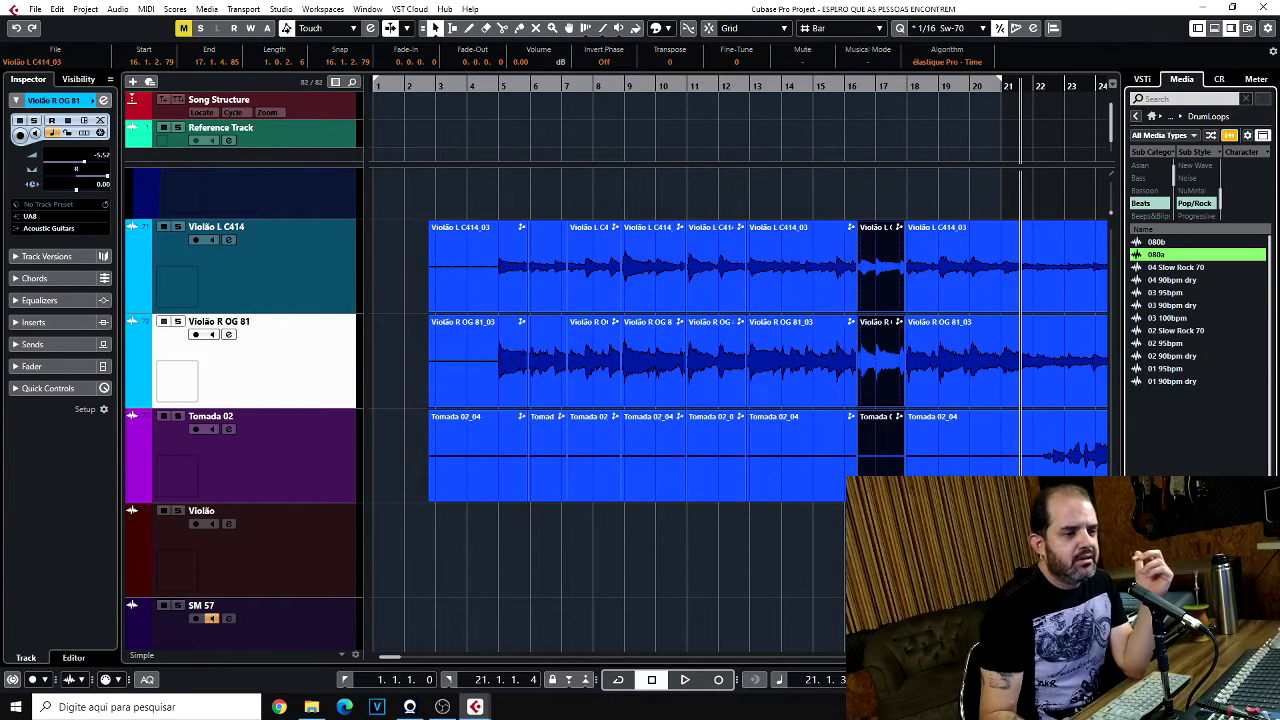
pyautogui.click(1170, 344)
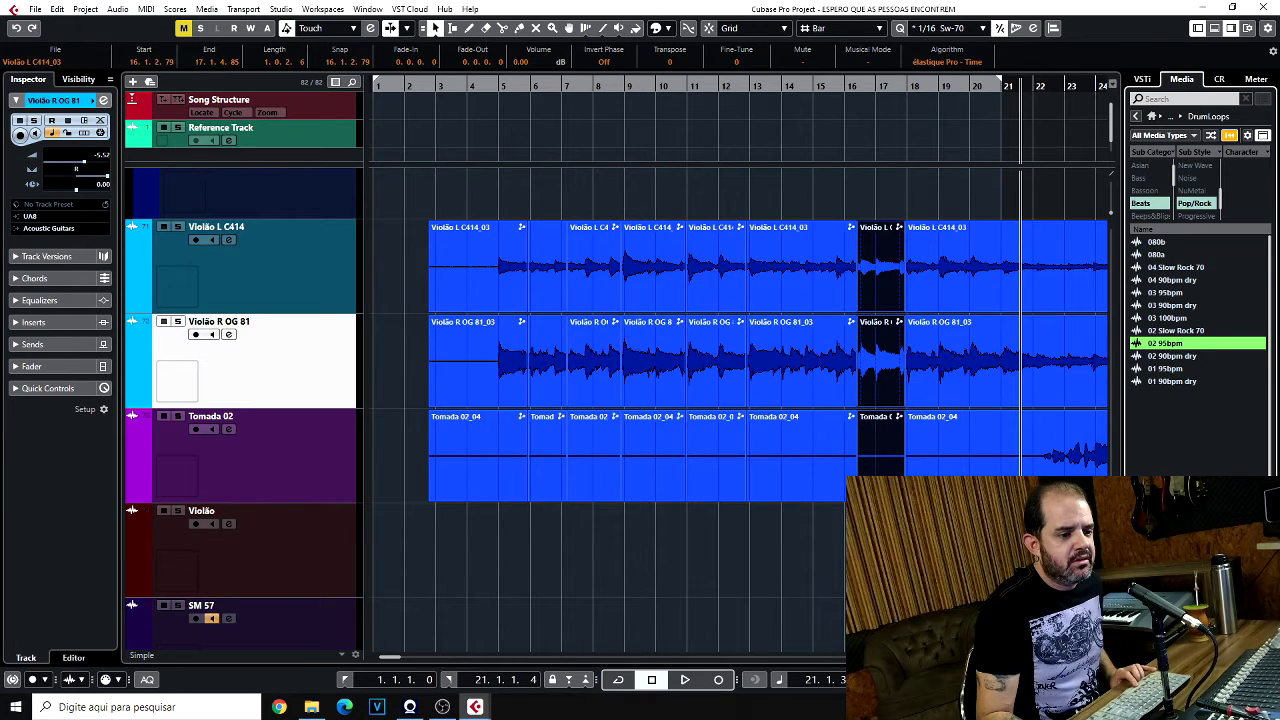
pyautogui.press('space')
pyautogui.press('space')
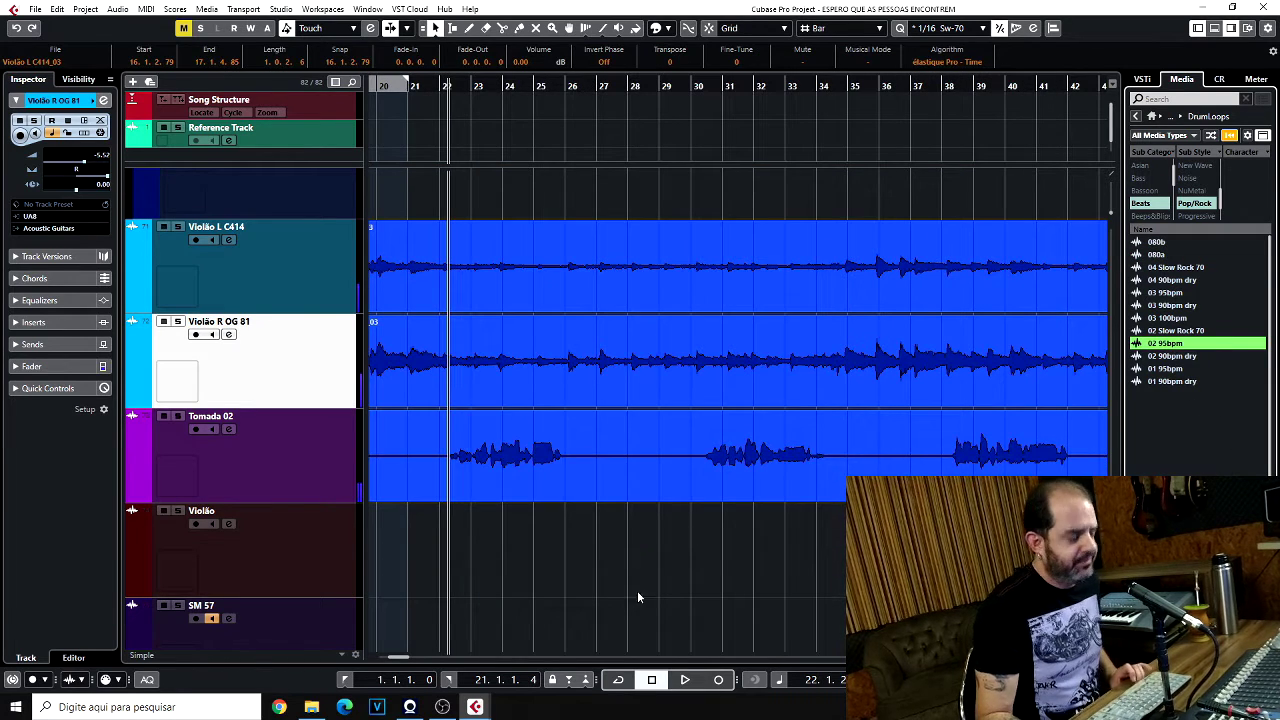
# Add the 02 95bpm loop on a new audio track, starting at about bar 5, and place its track above Trilha Tutorial.
pyautogui.press('g')
pyautogui.press('g')
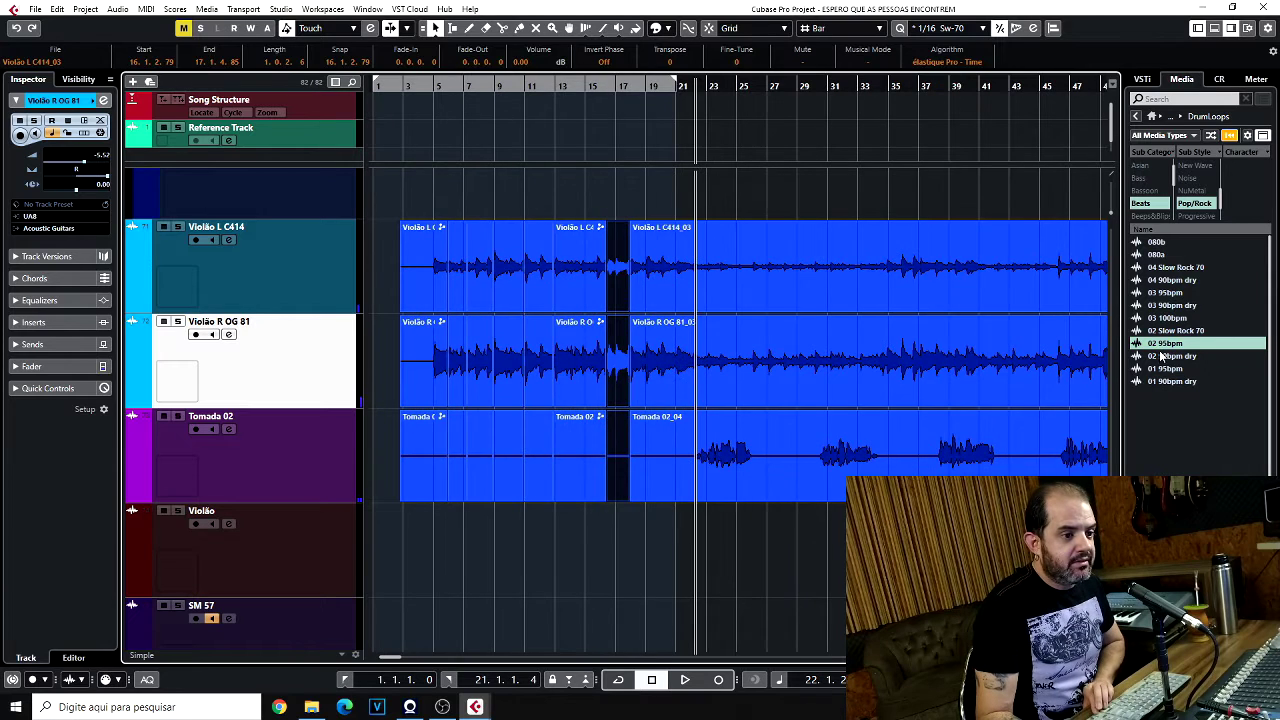
pyautogui.press('g')
pyautogui.click(1160, 344)
pyautogui.hotkey('ctrl', 'shift', 'a')
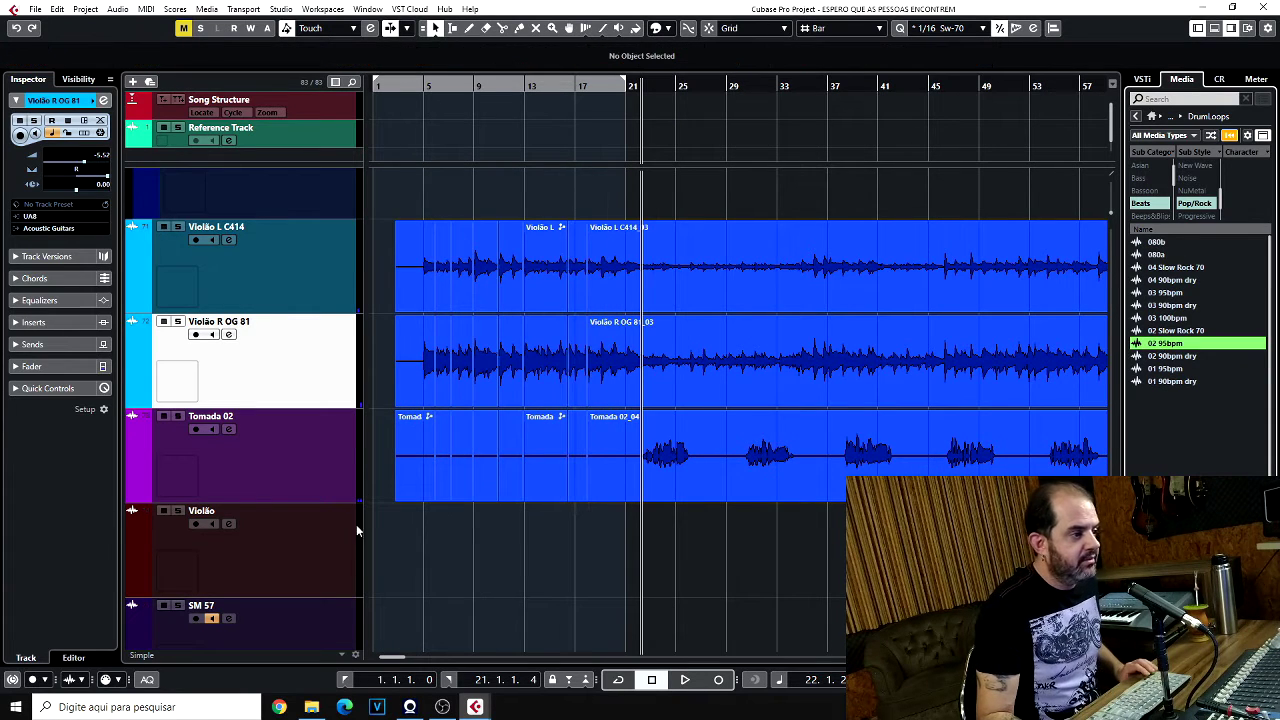
pyautogui.scroll(-3, 345, 462)
pyautogui.moveTo(416, 612); pyautogui.dragTo(464, 613)
pyautogui.click(320, 490)
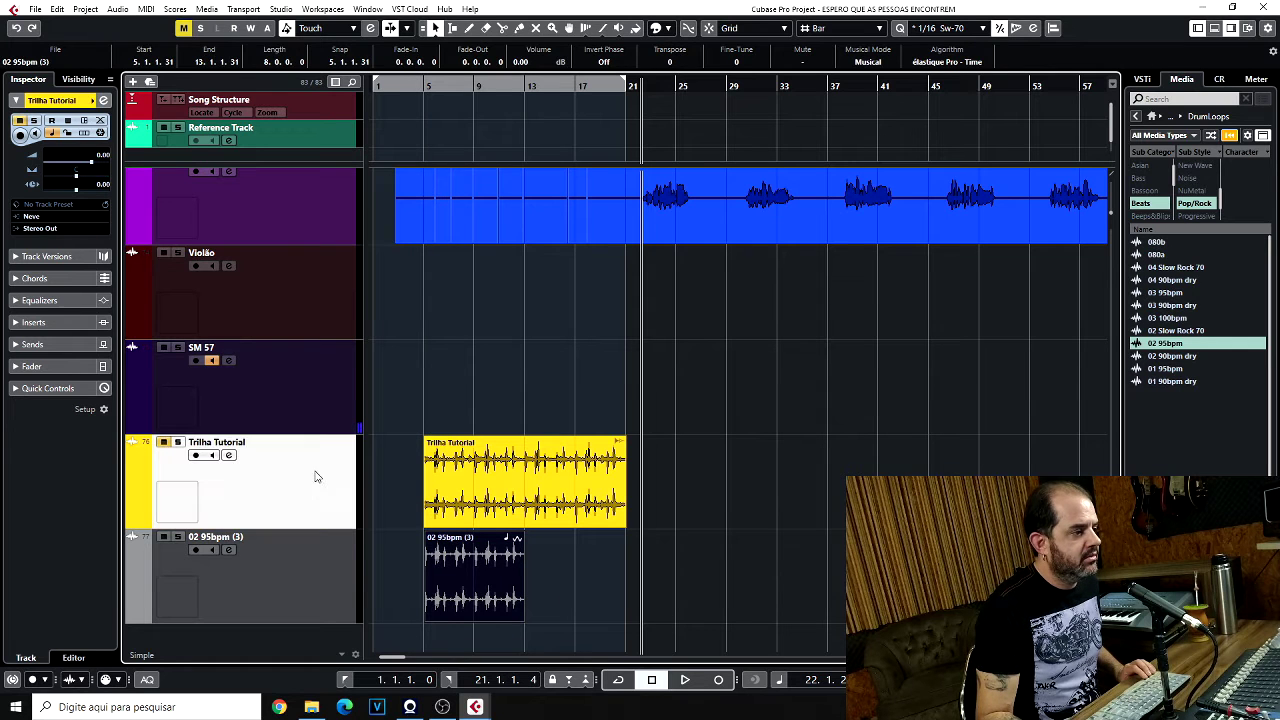
pyautogui.moveTo(300, 600); pyautogui.dragTo(312, 481)
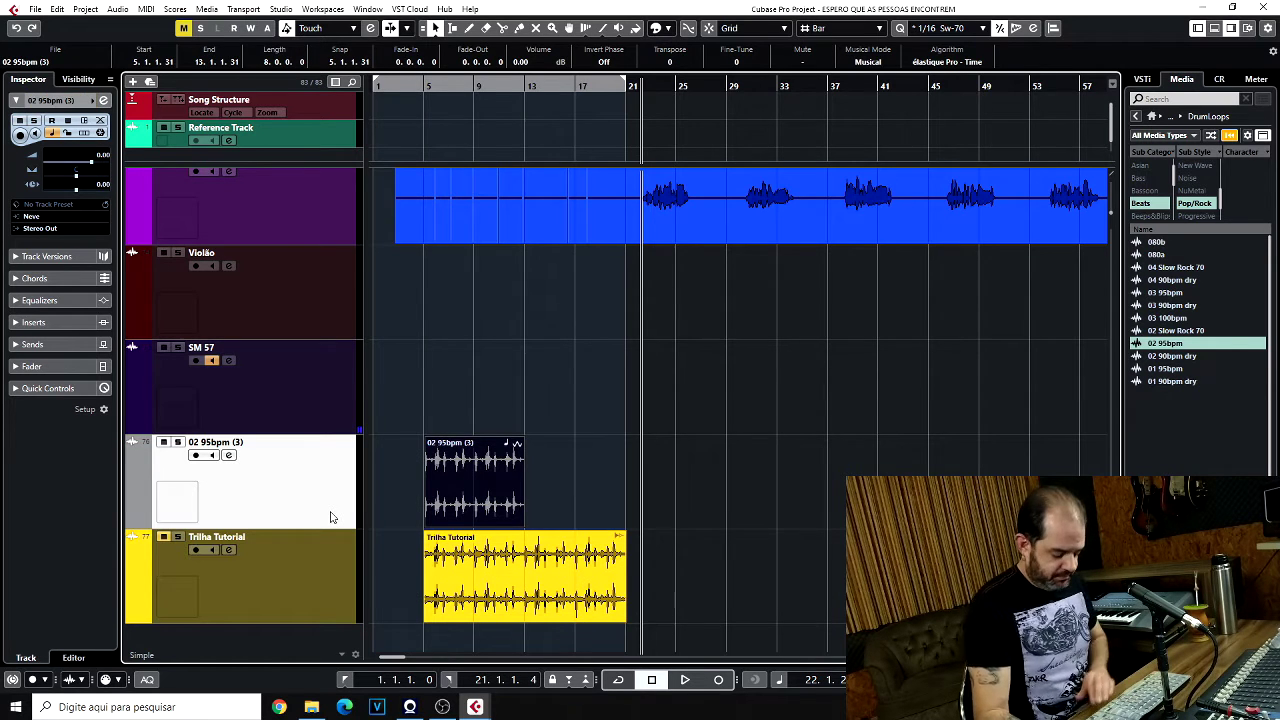
# Snap the 02 95bpm drum loop to the grid so it starts exactly at 5.1.1.0.
pyautogui.press('h')
pyautogui.press('g')
pyautogui.press('h')
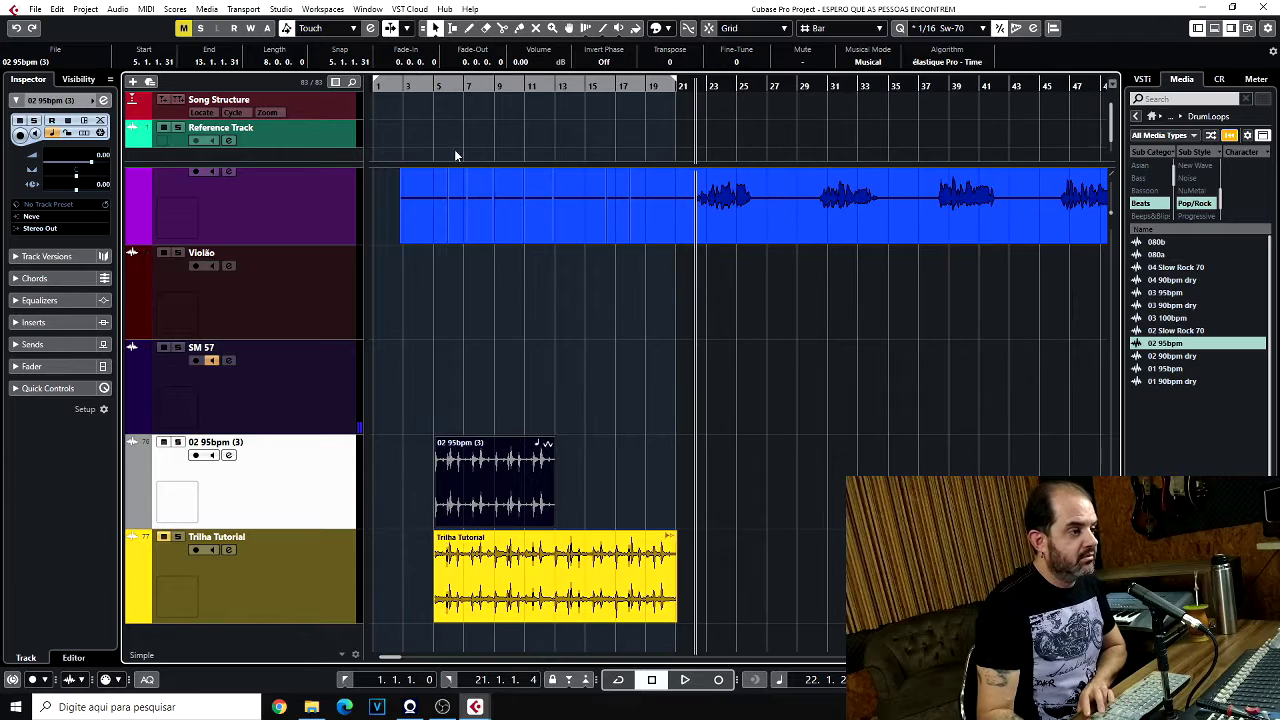
pyautogui.moveTo(442, 92); pyautogui.dragTo(645, 393)
pyautogui.press('g')
pyautogui.press('g')
pyautogui.press('h')
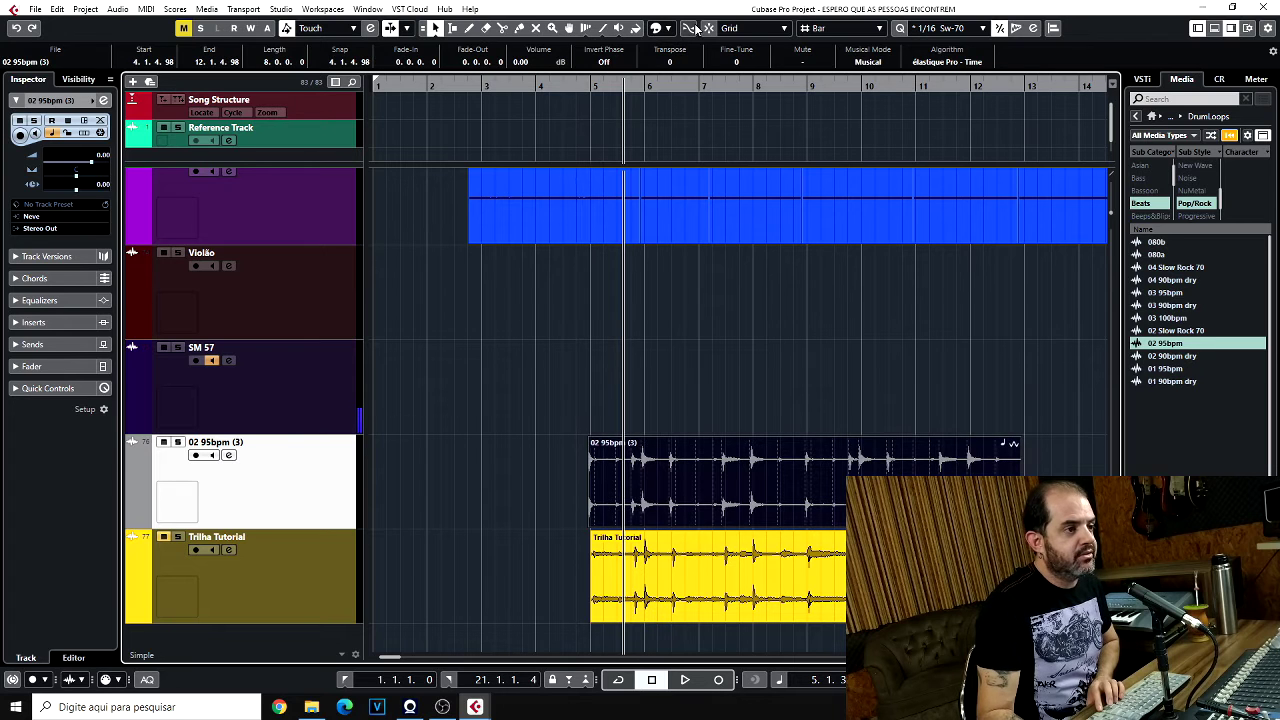
pyautogui.moveTo(705, 477); pyautogui.dragTo(728, 482)
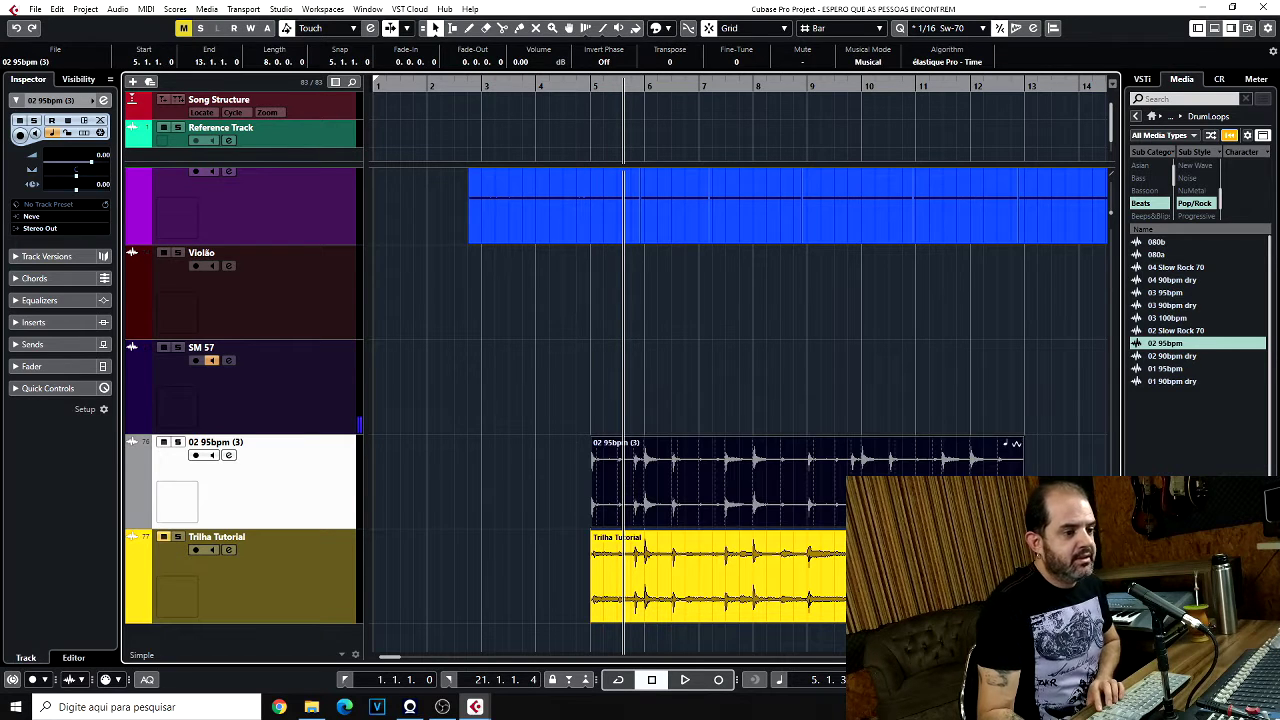
# Duplicate the 02 95bpm drum loop once so the copy continues from bar 13 to bar 21.
pyautogui.press('g')
pyautogui.press('g')
pyautogui.press('g')
pyautogui.press('h')
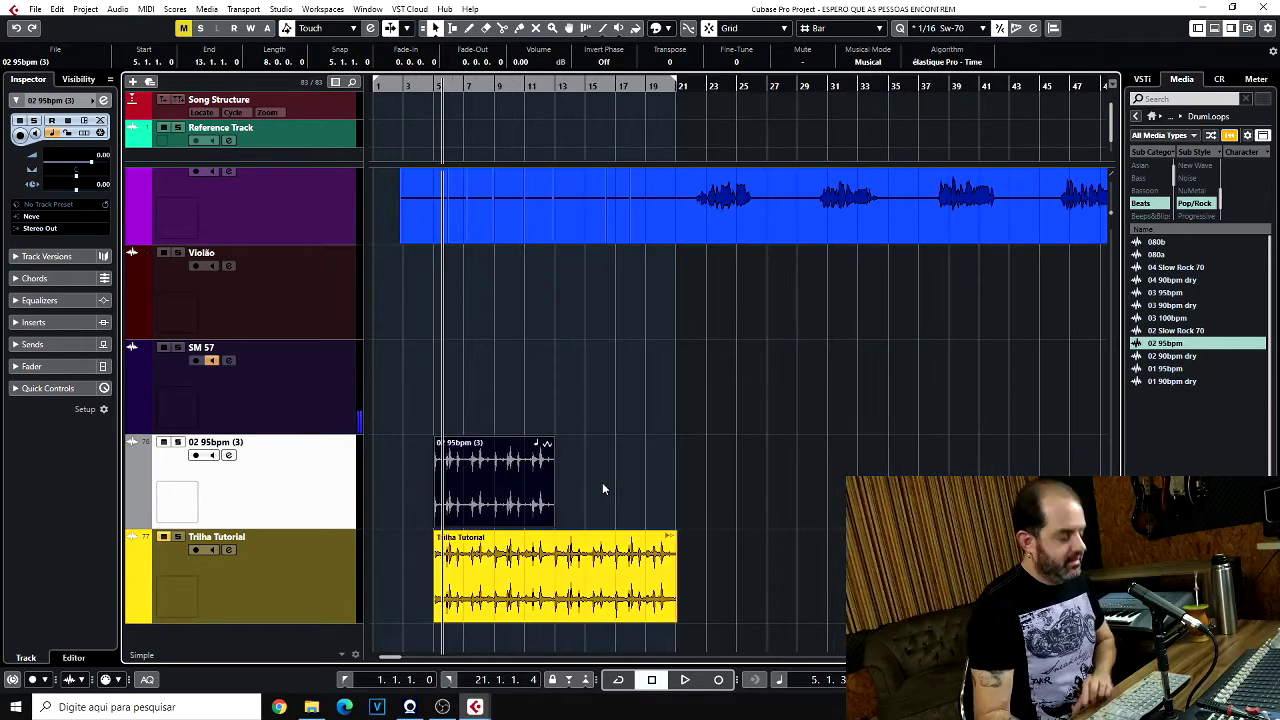
pyautogui.hotkey('ctrl', 'd')
# Play the song from the beginning to about bar 21 to hear the duplicated drum loop with the guitars.
pyautogui.scroll(4, 282, 496)
pyautogui.scroll(-4, 282, 496)
pyautogui.scroll(1, 283, 503)
pyautogui.scroll(2, 283, 500)
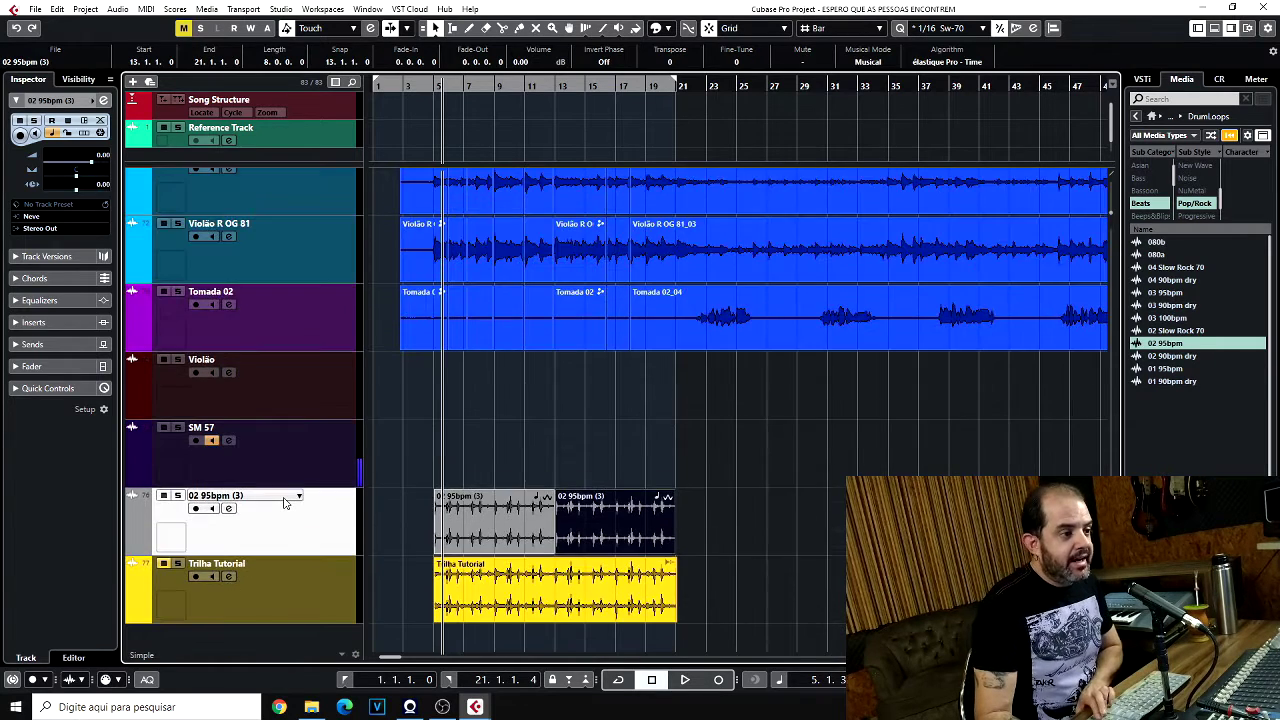
pyautogui.press('g')
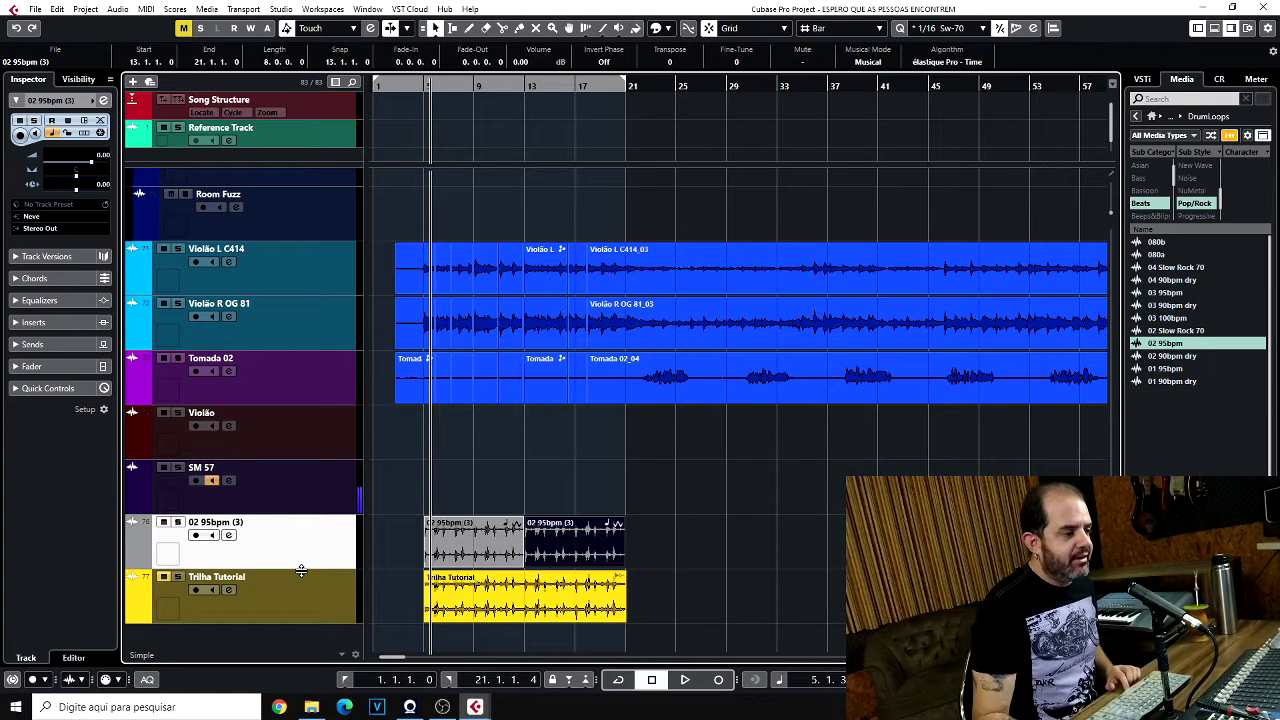
pyautogui.press('Home')
pyautogui.press('space')
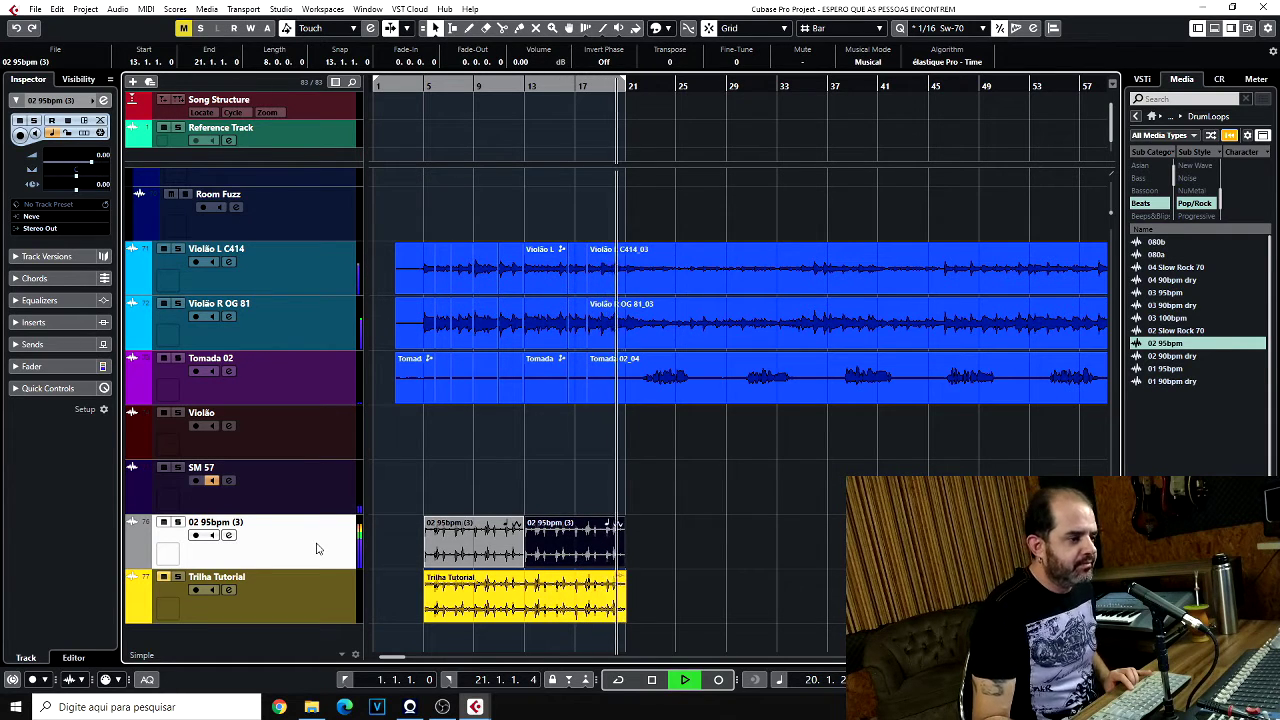
pyautogui.press('space')
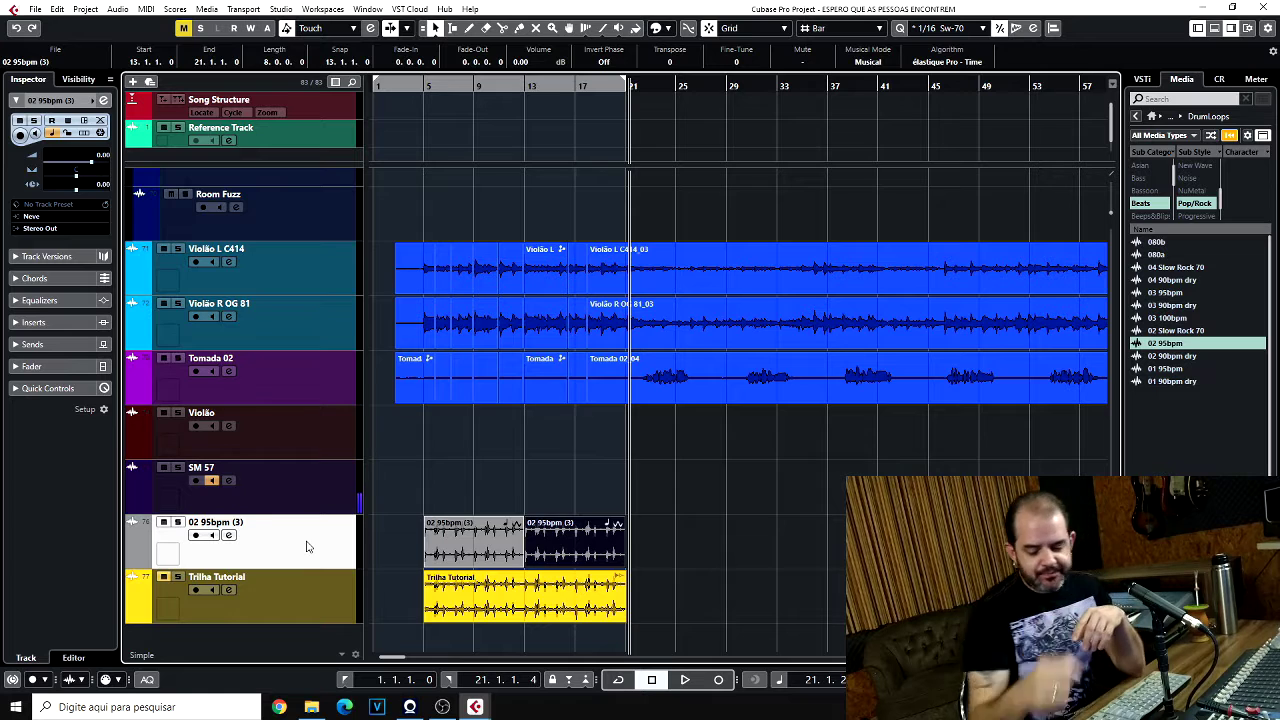
# Open the Trilha Tutorial event in the Sample Editor and turn on Musical Mode for it.
pyautogui.press('Down')
pyautogui.hotkey('alt', 's')
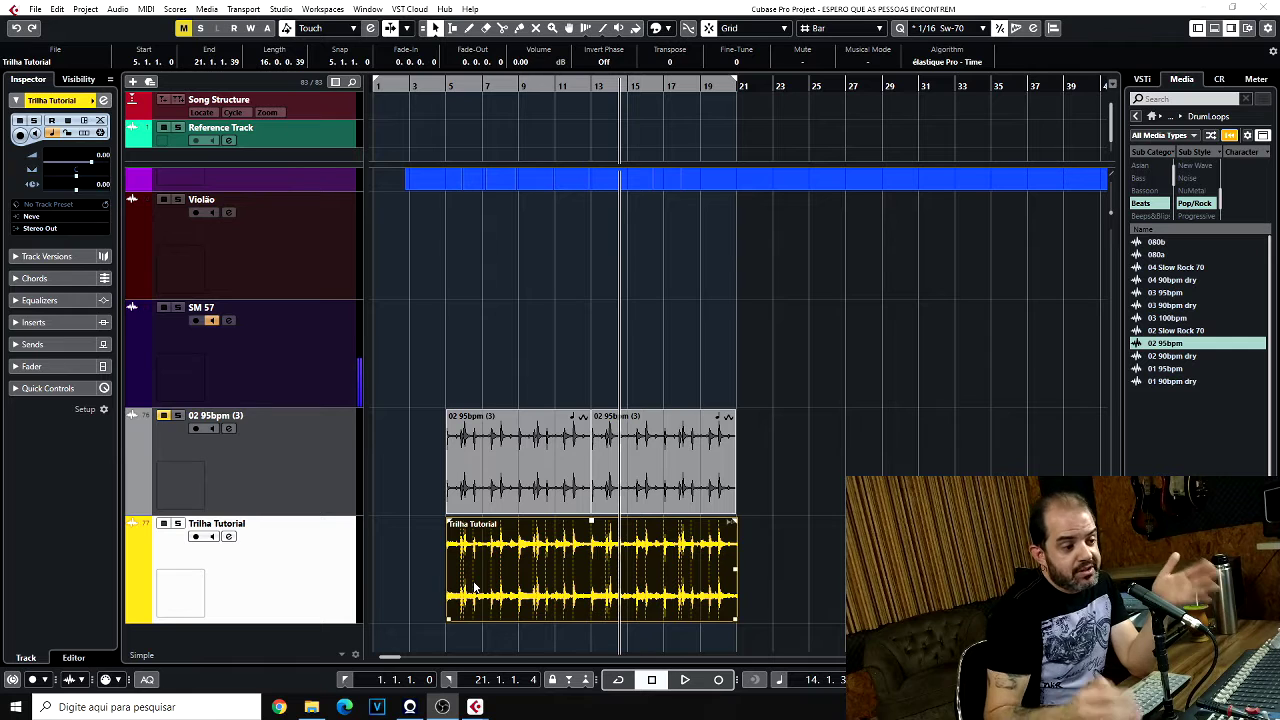
pyautogui.doubleClick(655, 580)
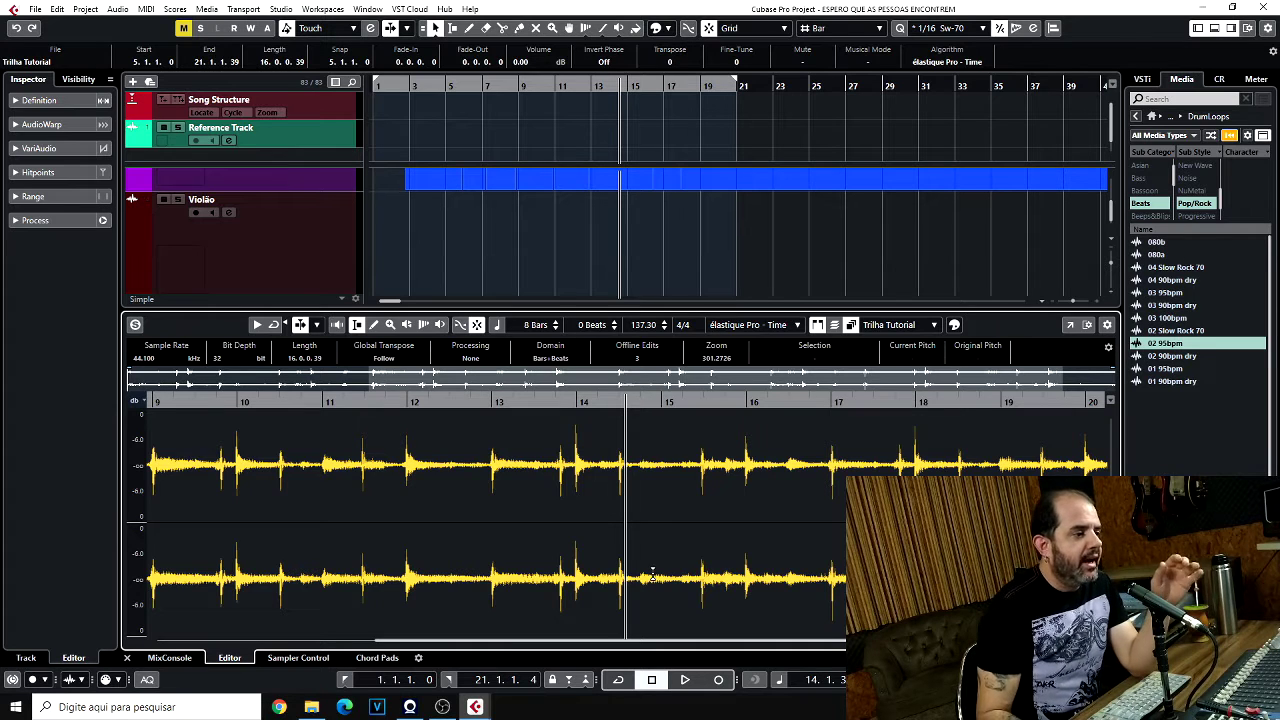
pyautogui.click(499, 326)
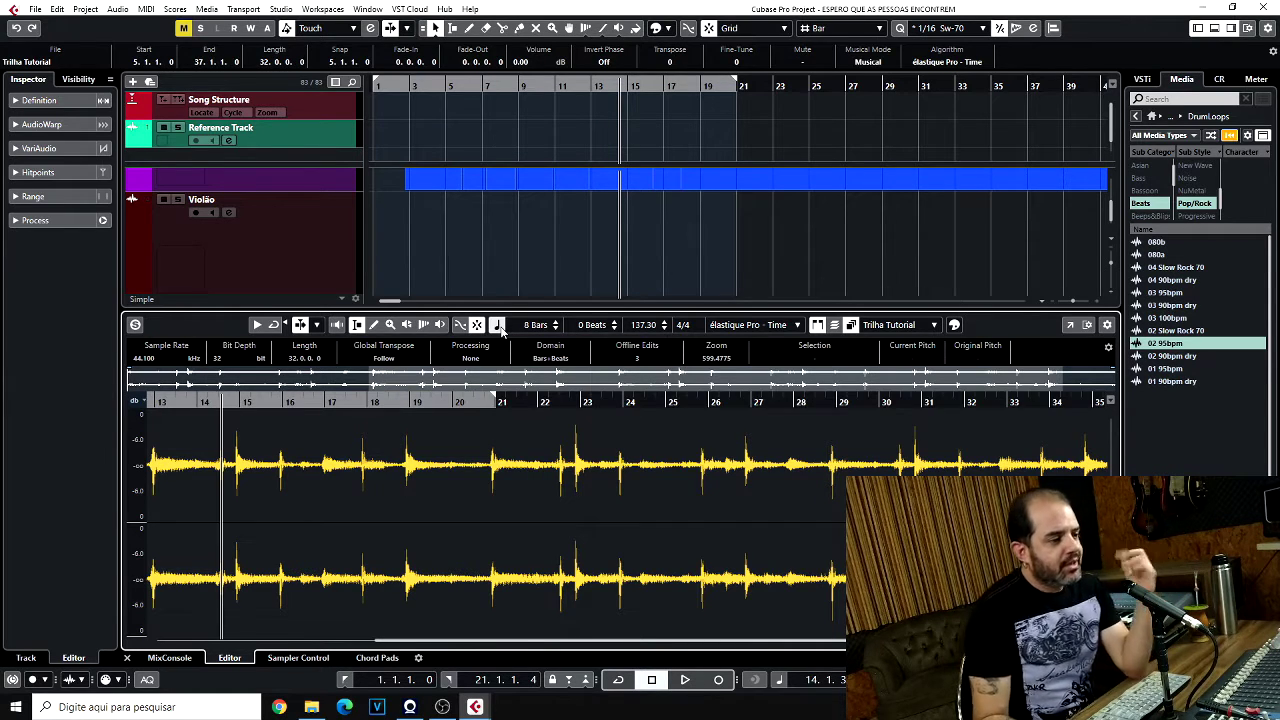
# Show the floating transport bar above the Sample Editor, try a project tempo of 74, and return it to 69.
pyautogui.press('F2')
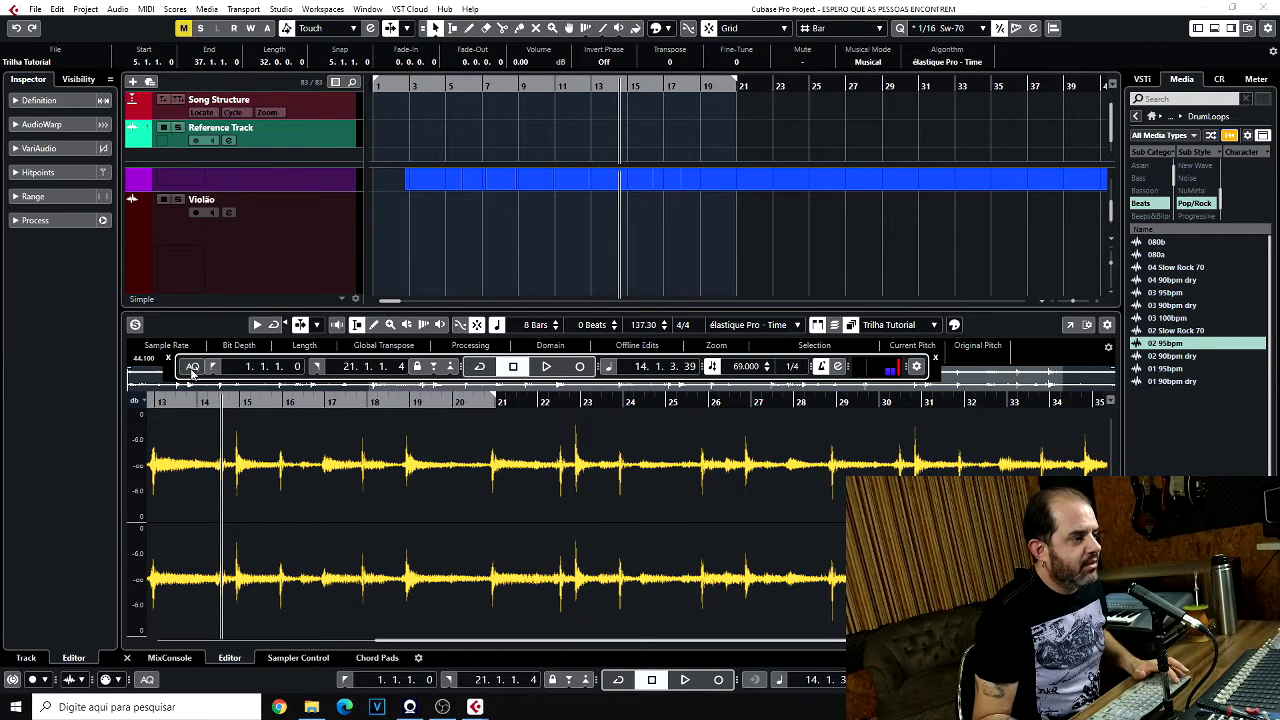
pyautogui.moveTo(185, 368); pyautogui.dragTo(201, 253)
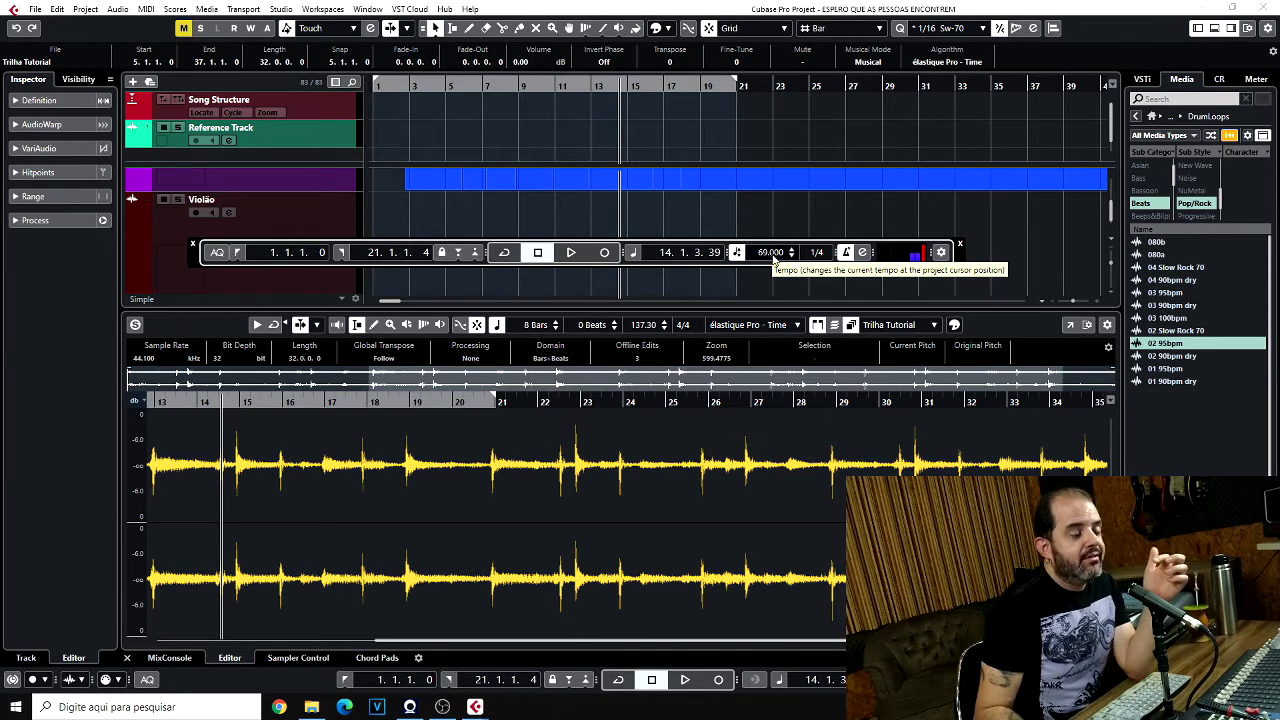
pyautogui.scroll(3, 775, 252)
pyautogui.scroll(-4, 775, 252)
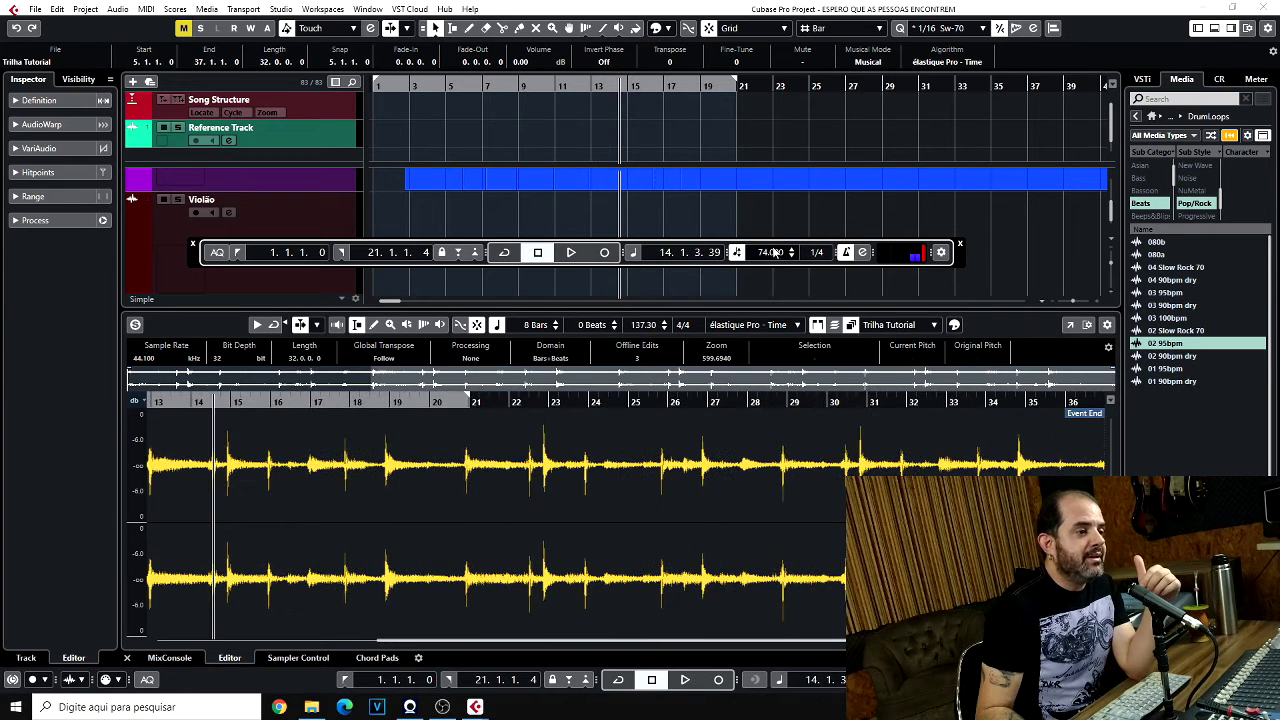
pyautogui.scroll(1, 775, 260)
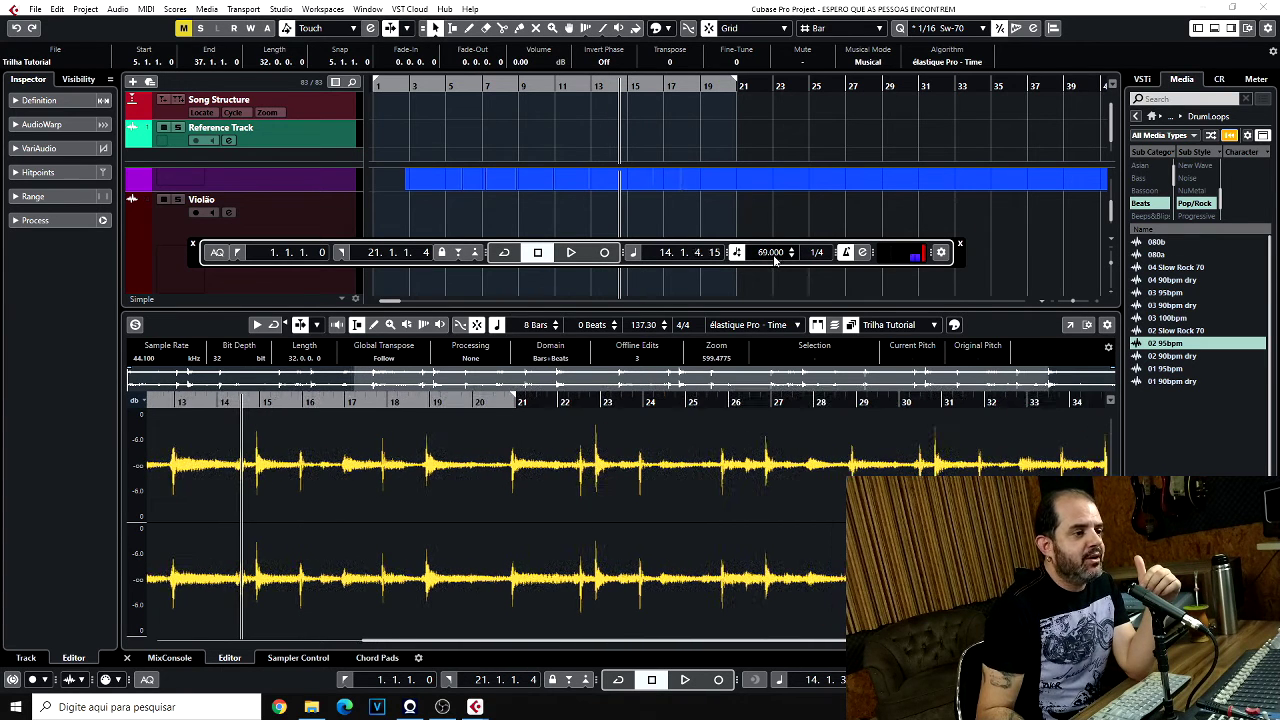
# Briefly play the project from bar 3, then close the Sample Editor and reopen it on Trilha Tutorial.
pyautogui.click(408, 86)
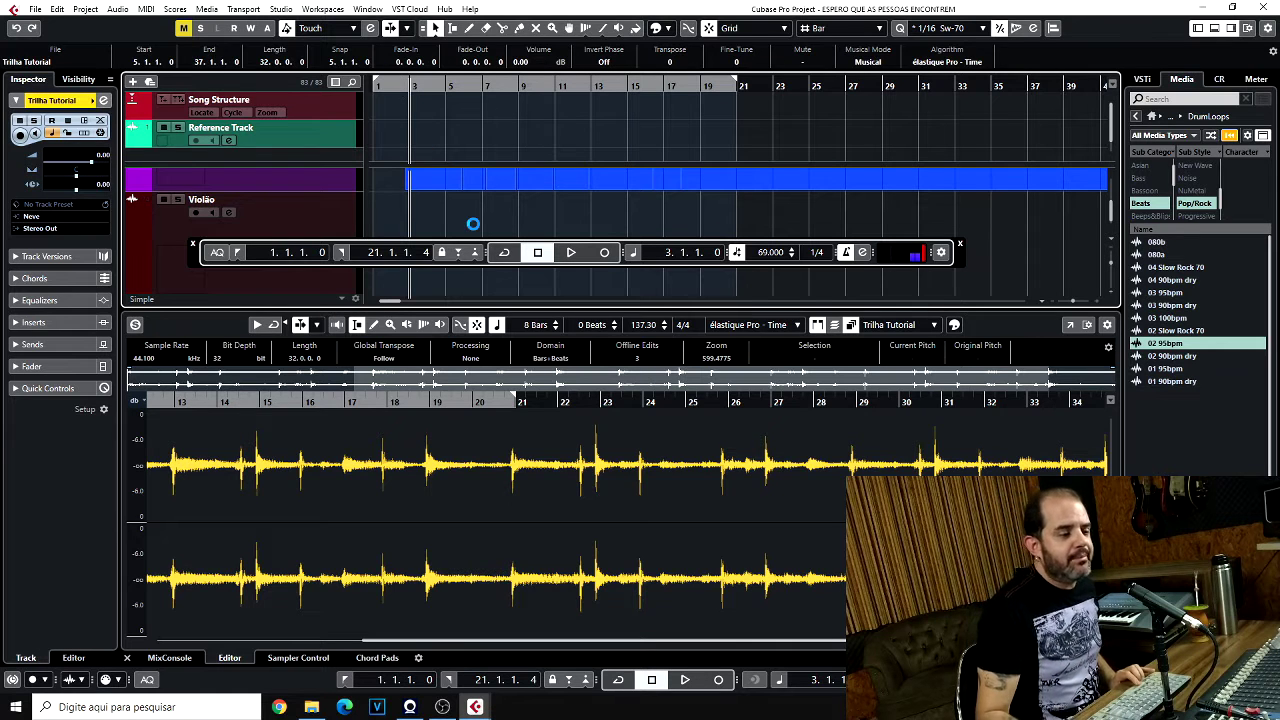
pyautogui.press('space')
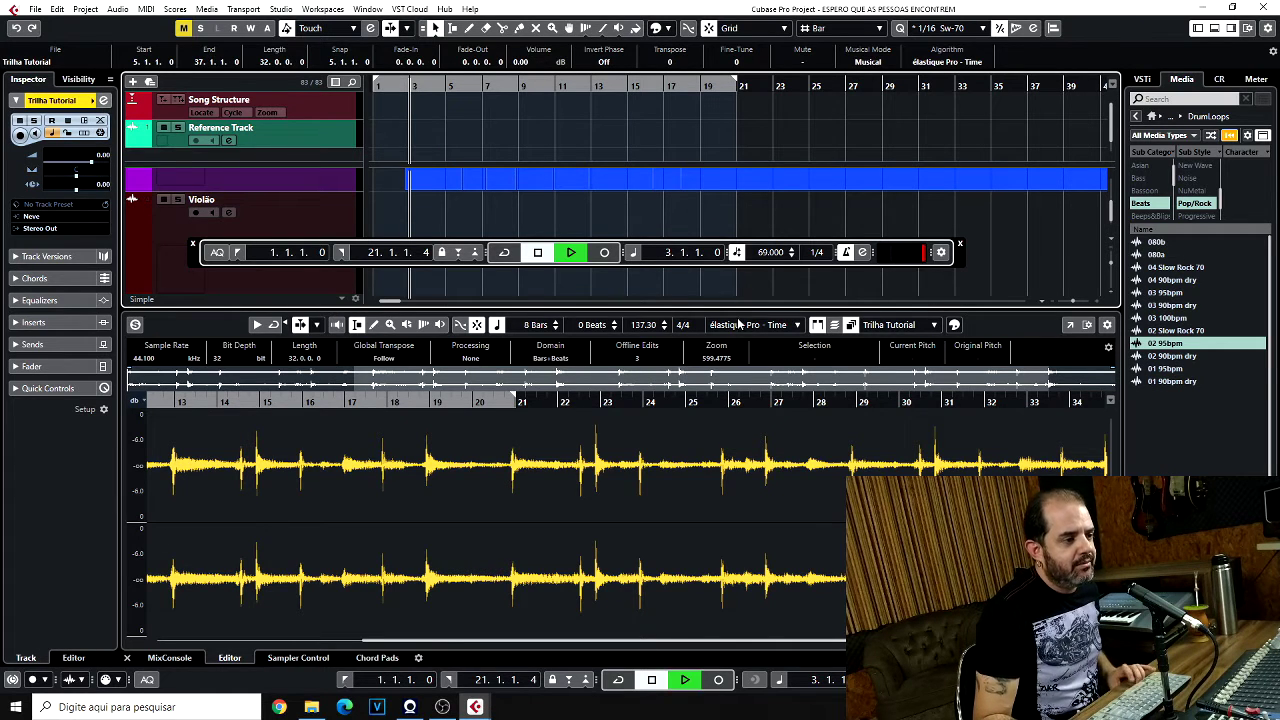
pyautogui.press('space')
pyautogui.click(126, 658)
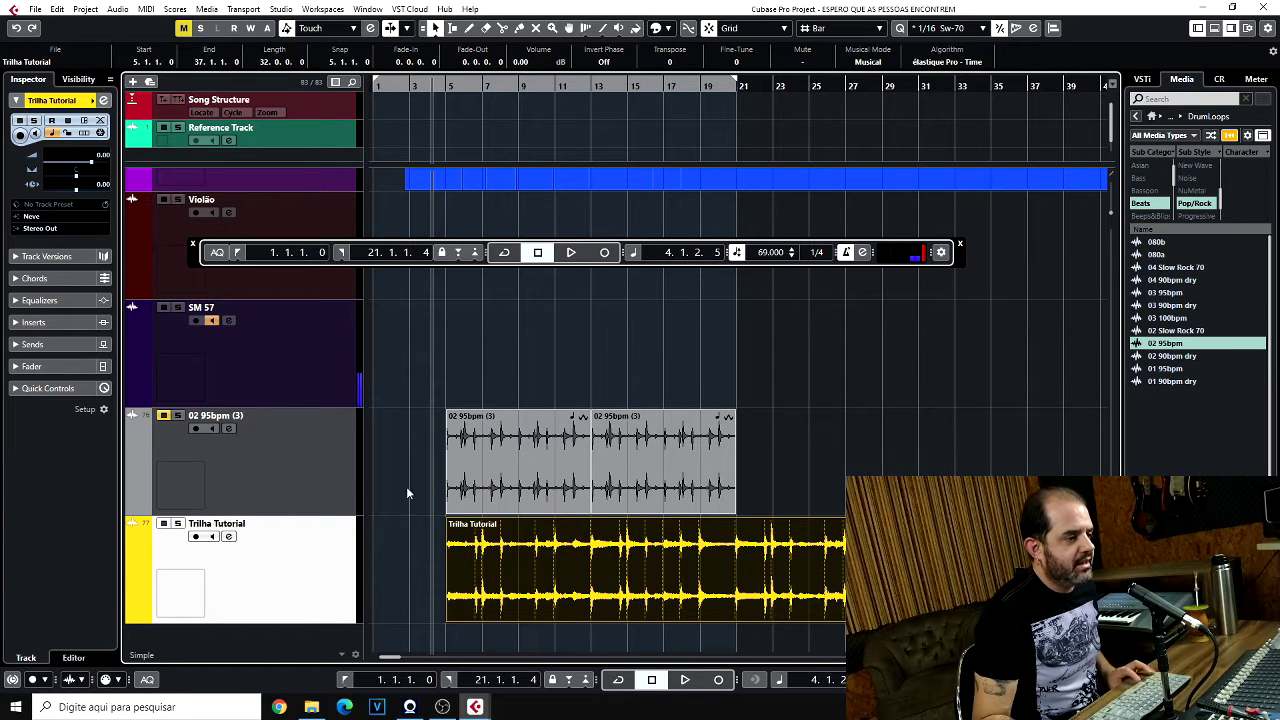
pyautogui.doubleClick(628, 572)
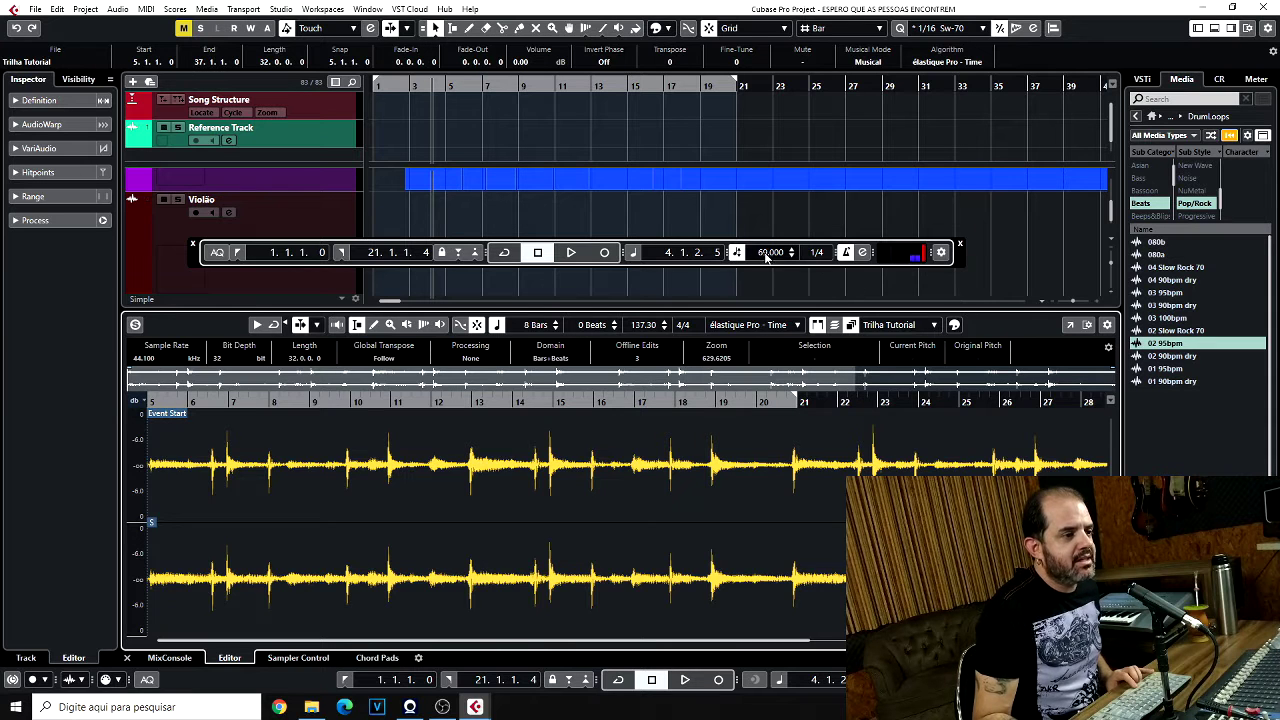
# Play the Trilha Tutorial (2) clip in the bar 5 to 21 cycle, raising the project tempo to 76 and 111 during playback.
pyautogui.press('space')
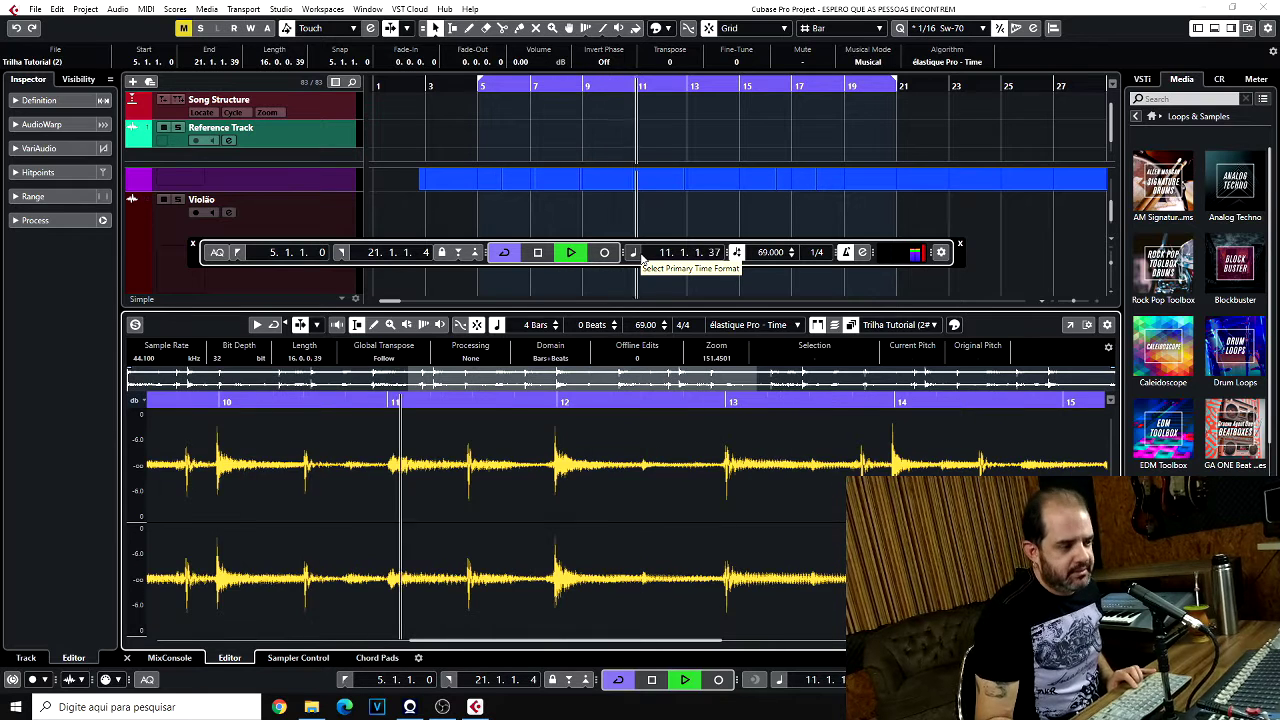
pyautogui.press('space')
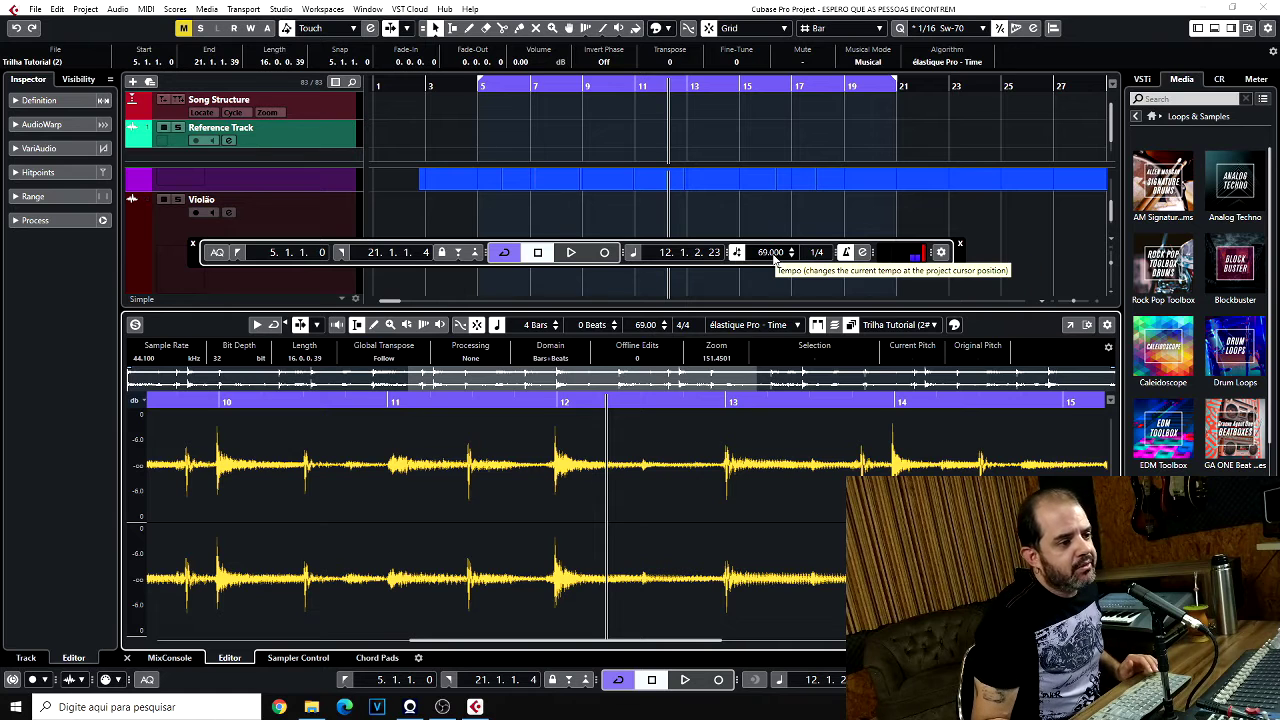
pyautogui.press('space')
pyautogui.scroll(5, 775, 252)
pyautogui.scroll(2, 775, 252)
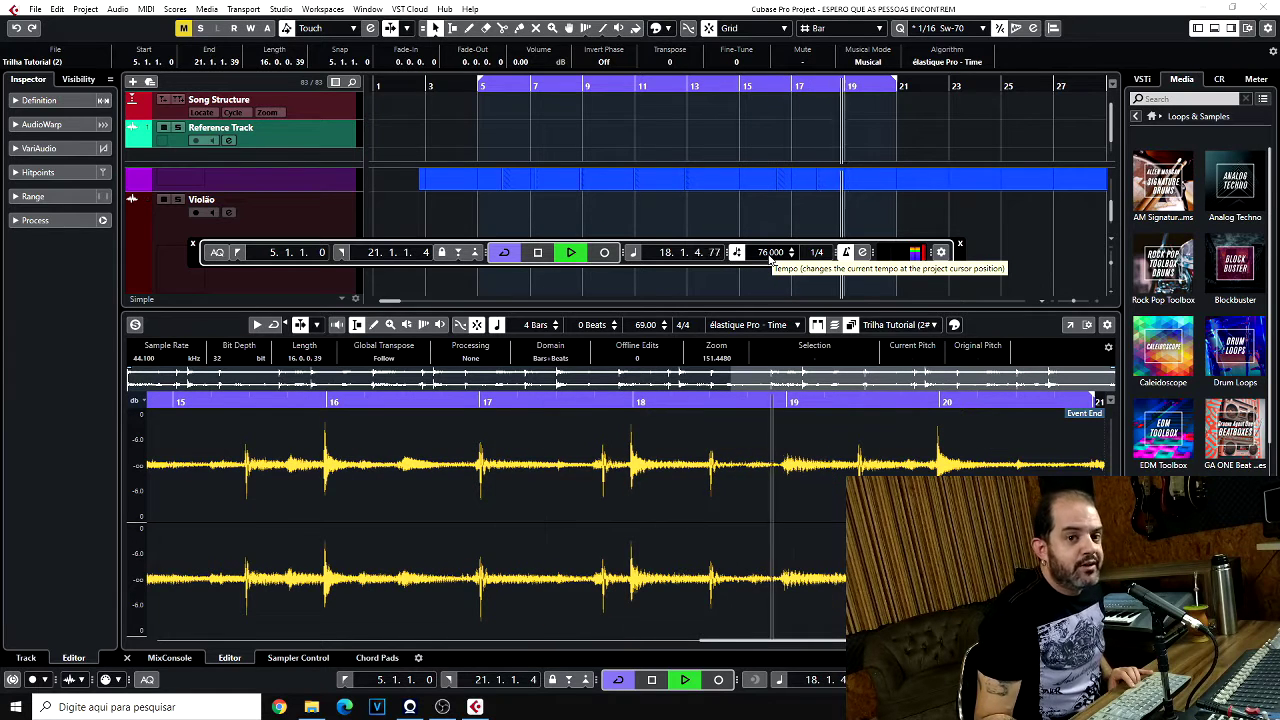
pyautogui.scroll(13, 770, 252)
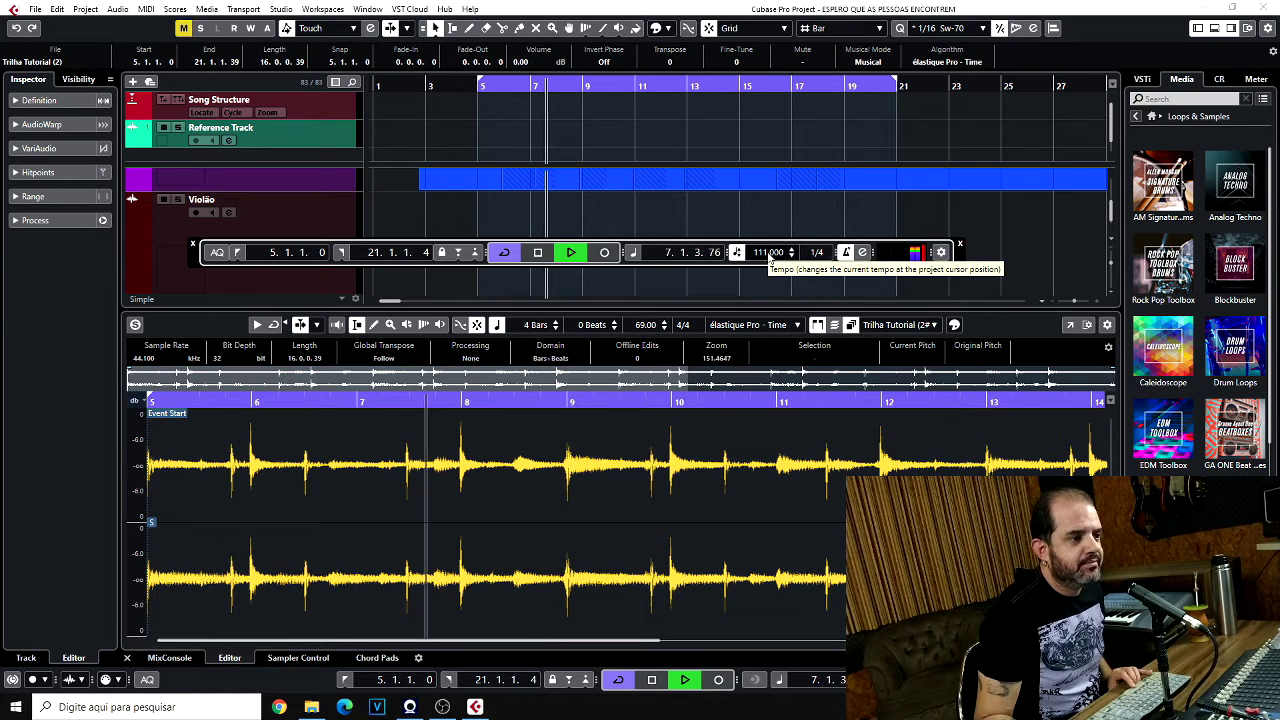
# Lower the project tempo to 45 during cycle playback, bring it back up to 63, and stop playback.
pyautogui.scroll(-20, 770, 252)
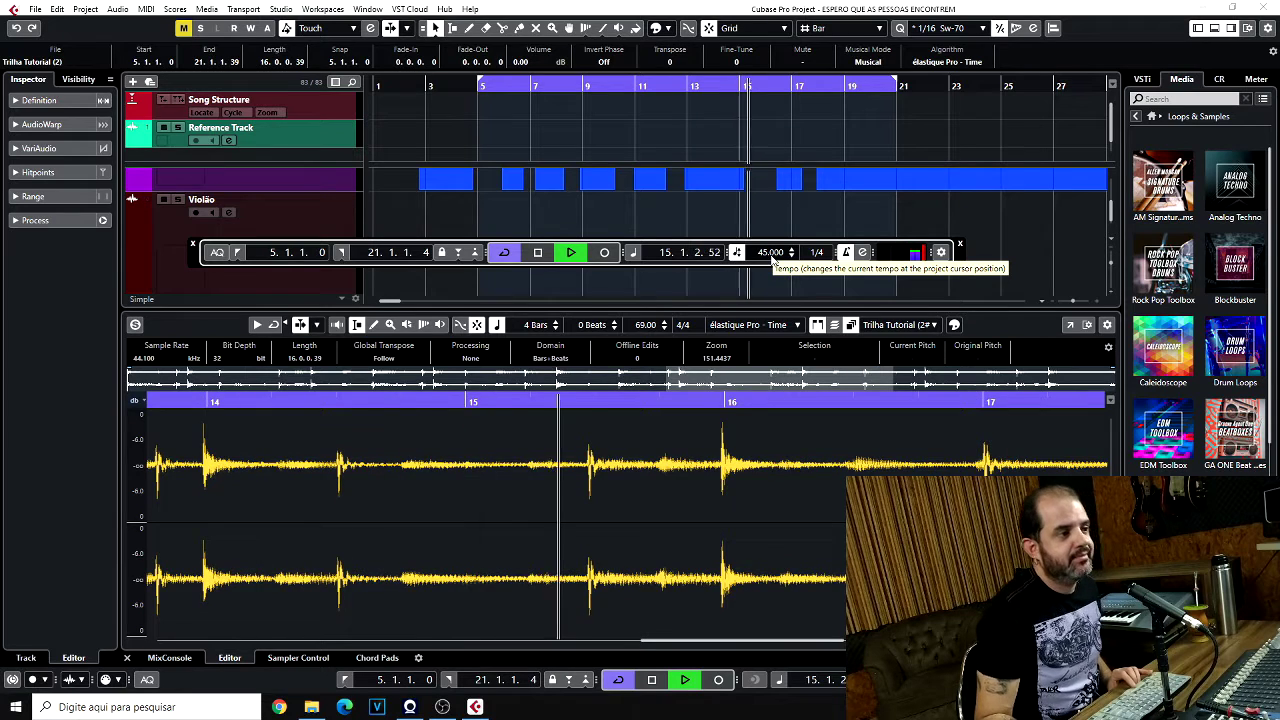
pyautogui.scroll(14, 772, 252)
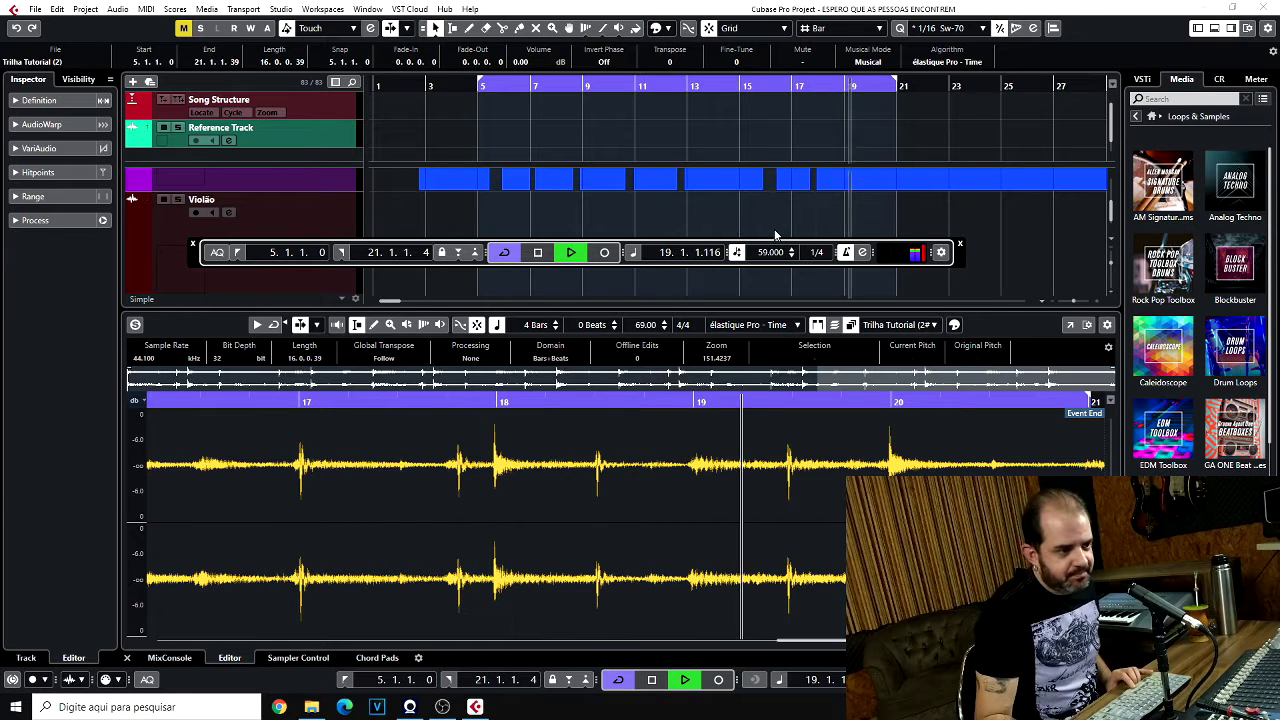
pyautogui.scroll(1, 771, 252)
pyautogui.scroll(3, 771, 252)
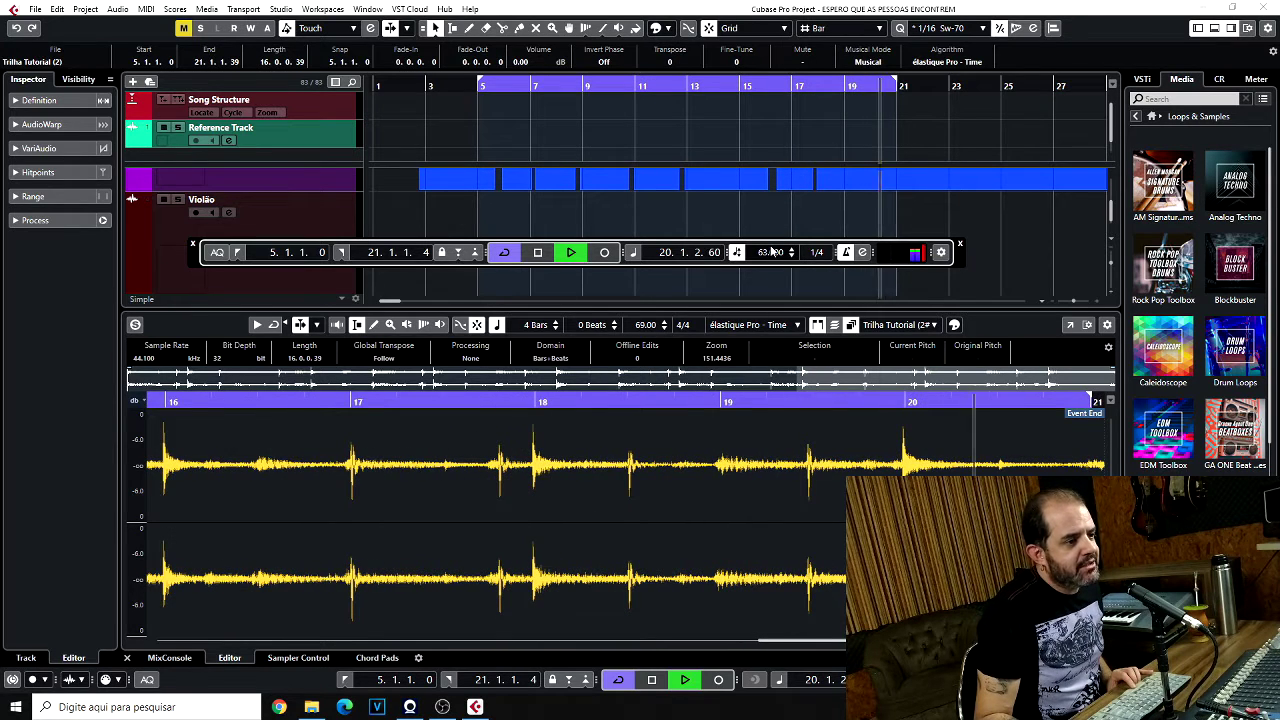
pyautogui.press('space')
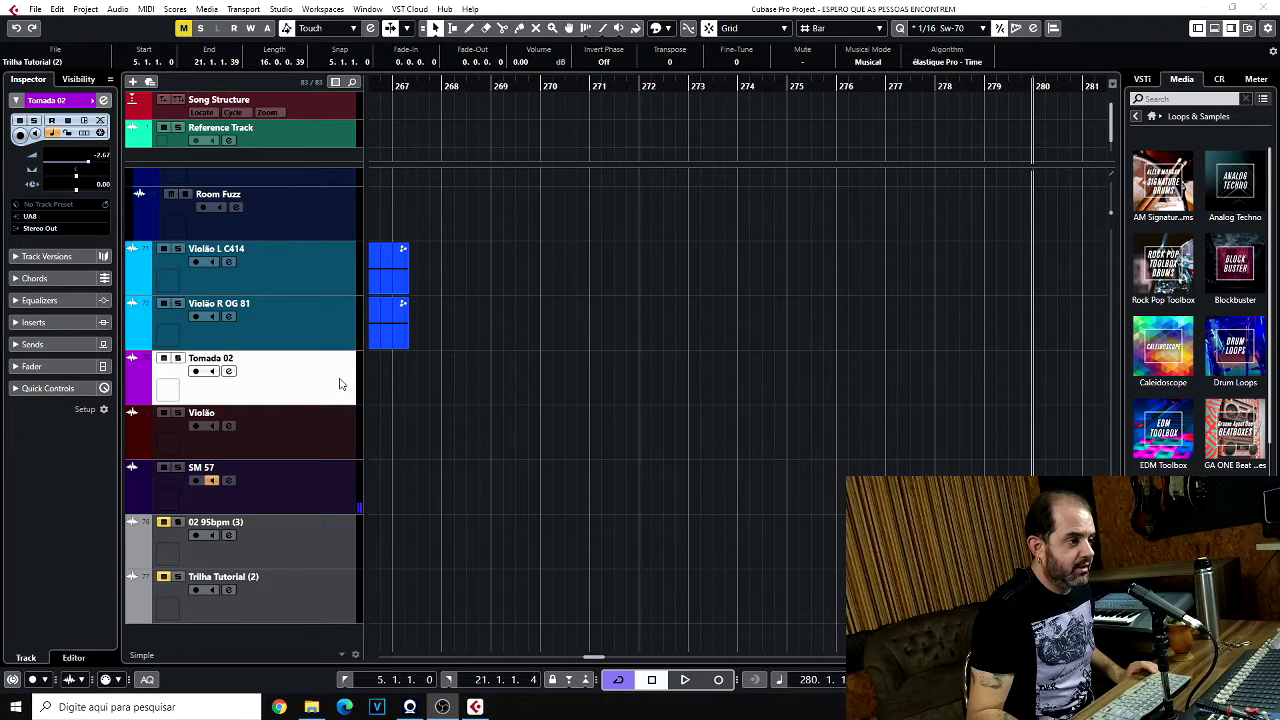
# Add a tempo change to 145 BPM at bar 279 in the Tempo Track Editor and review the tempo curve around it.
pyautogui.hotkey('ctrl', 't')
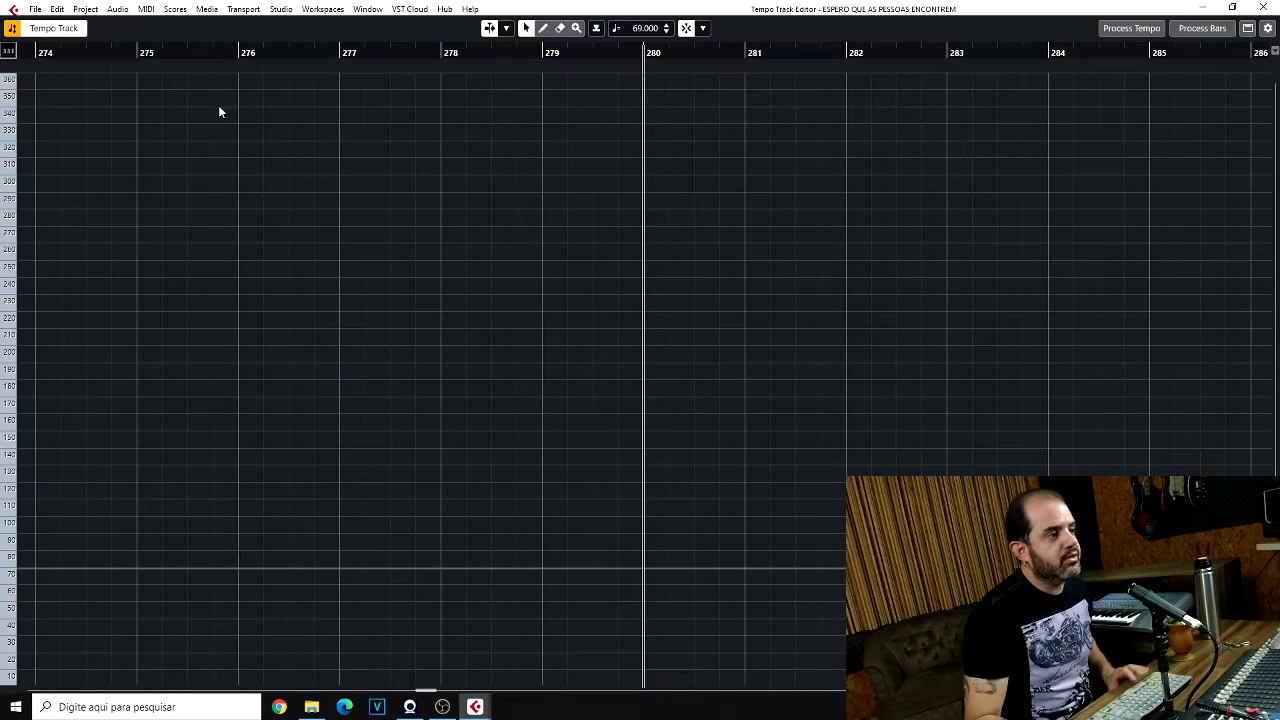
pyautogui.click(141, 55)
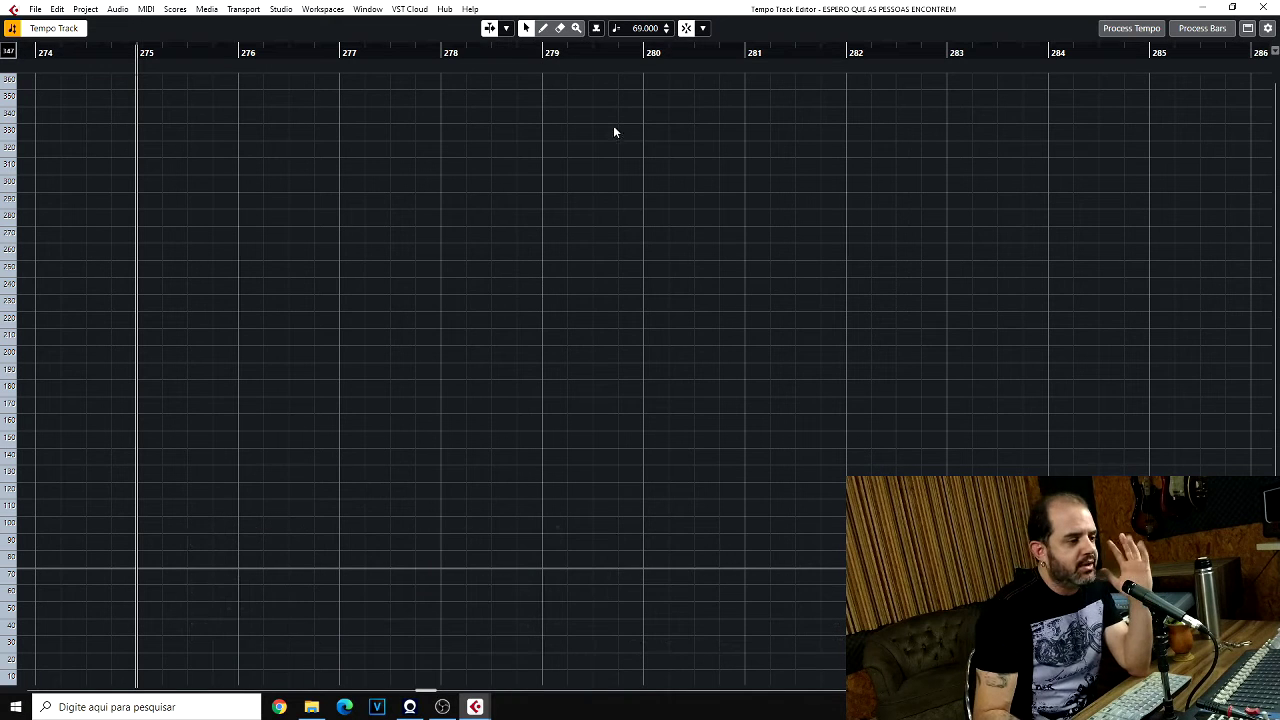
pyautogui.click(547, 565)
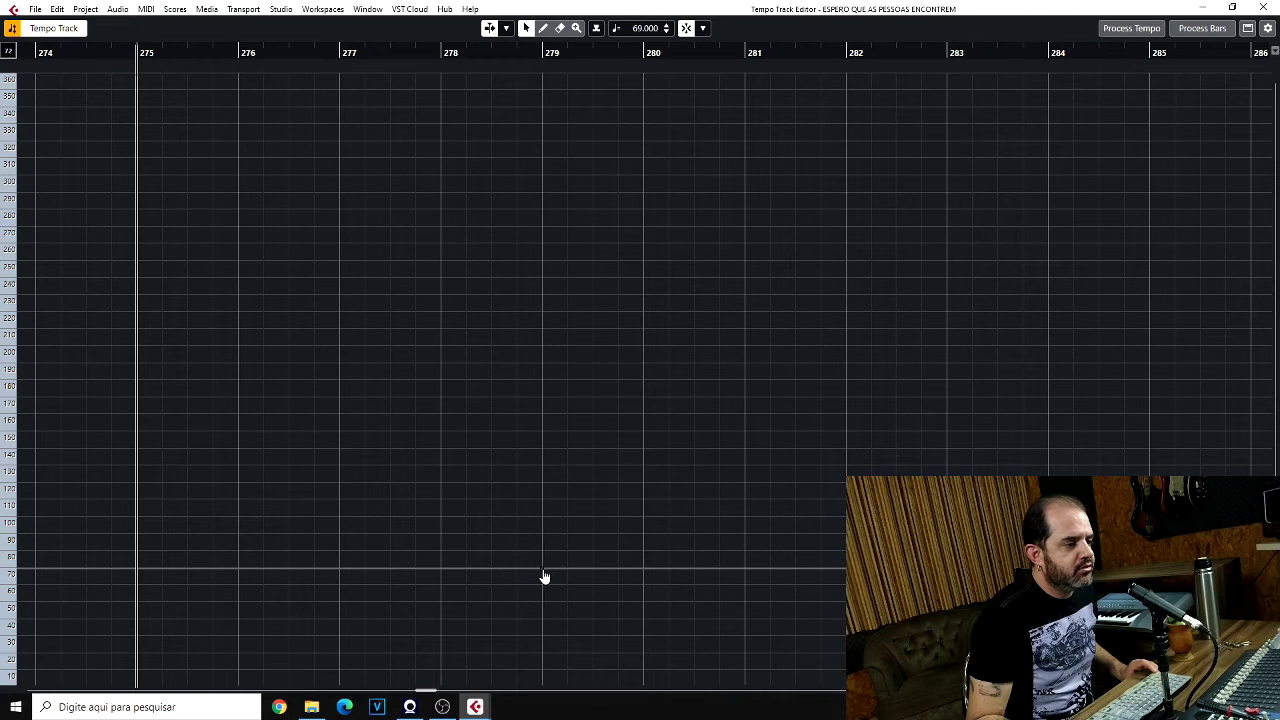
pyautogui.moveTo(544, 577); pyautogui.dragTo(550, 446)
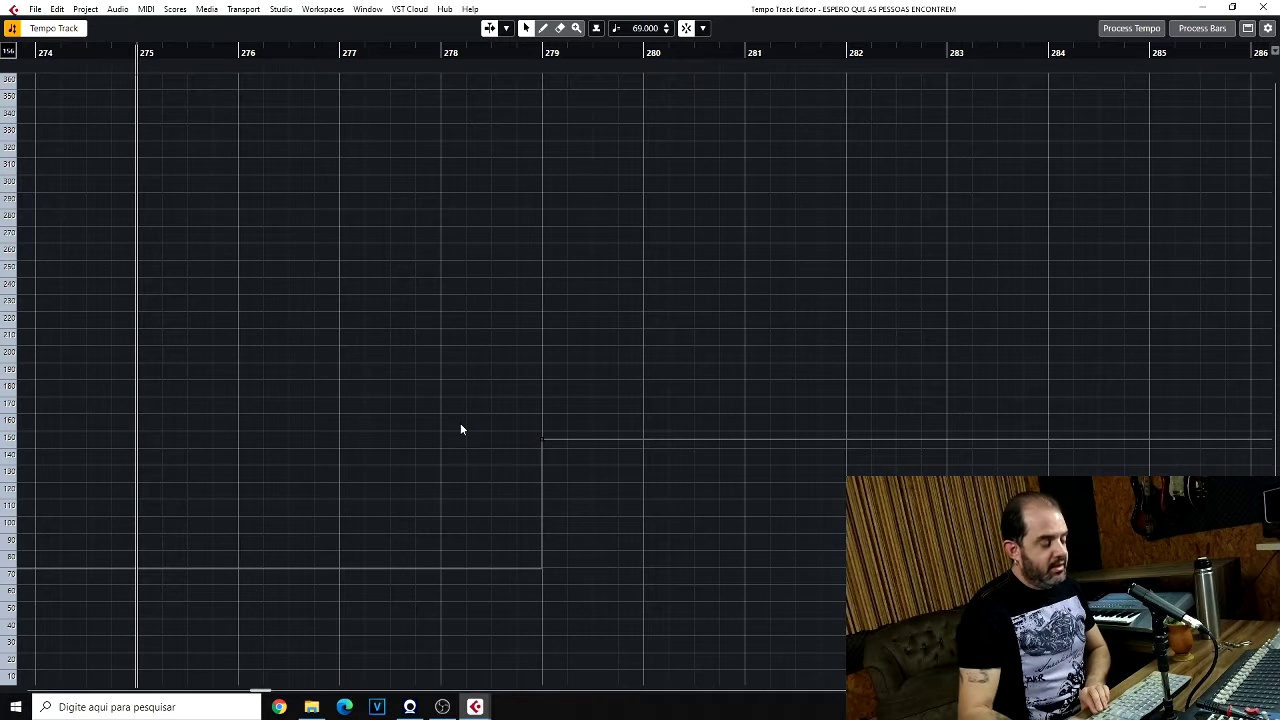
pyautogui.press('KP_Subtract')
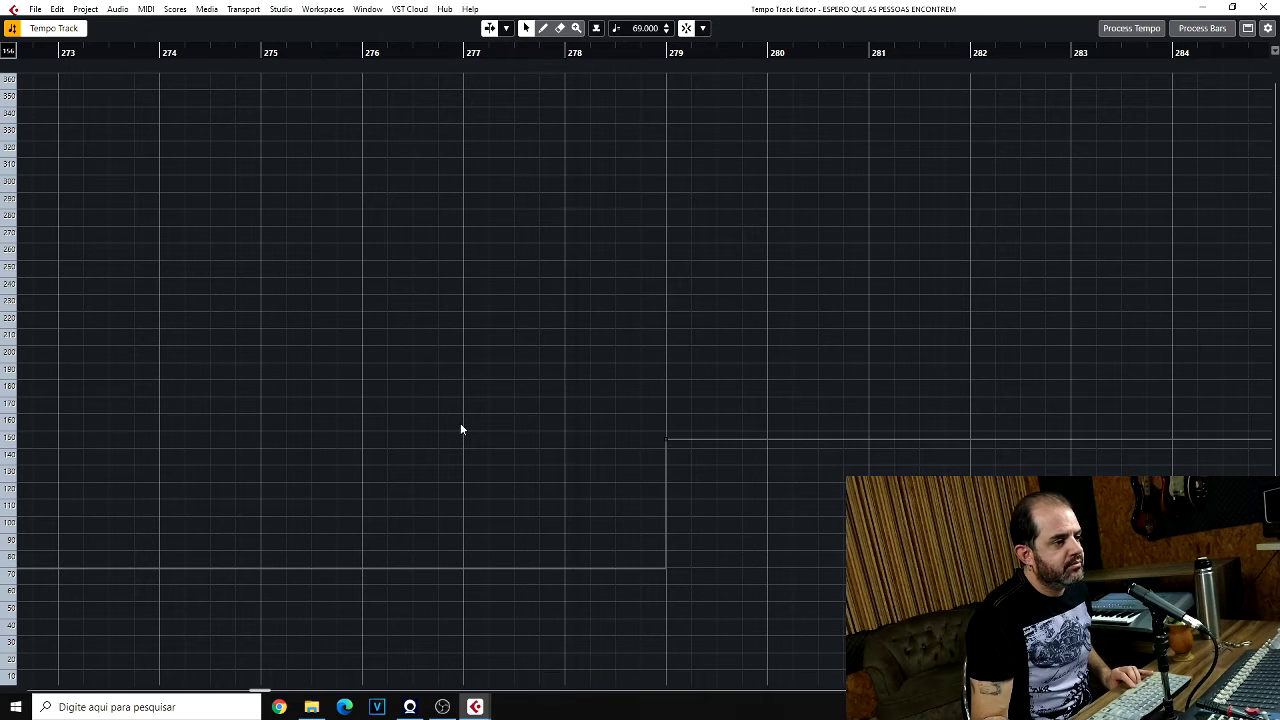
pyautogui.press('g')
pyautogui.press('g')
pyautogui.press('g')
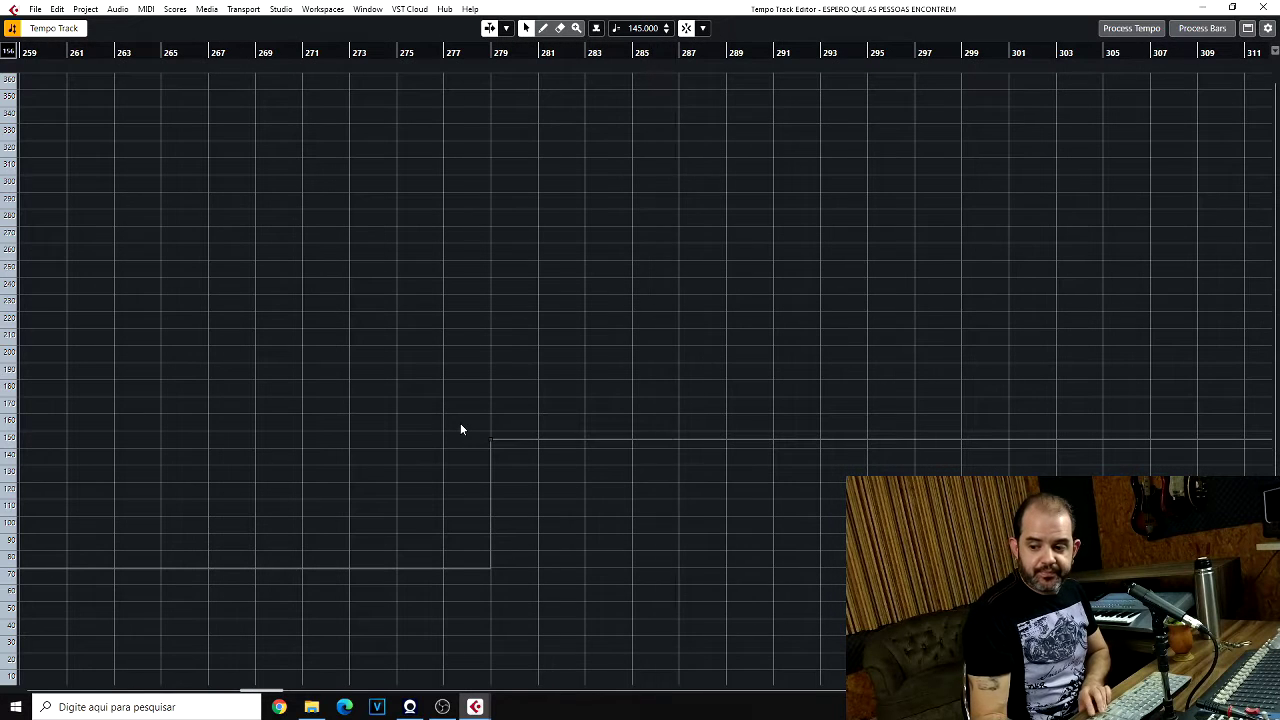
pyautogui.hscroll(2, 460, 428)
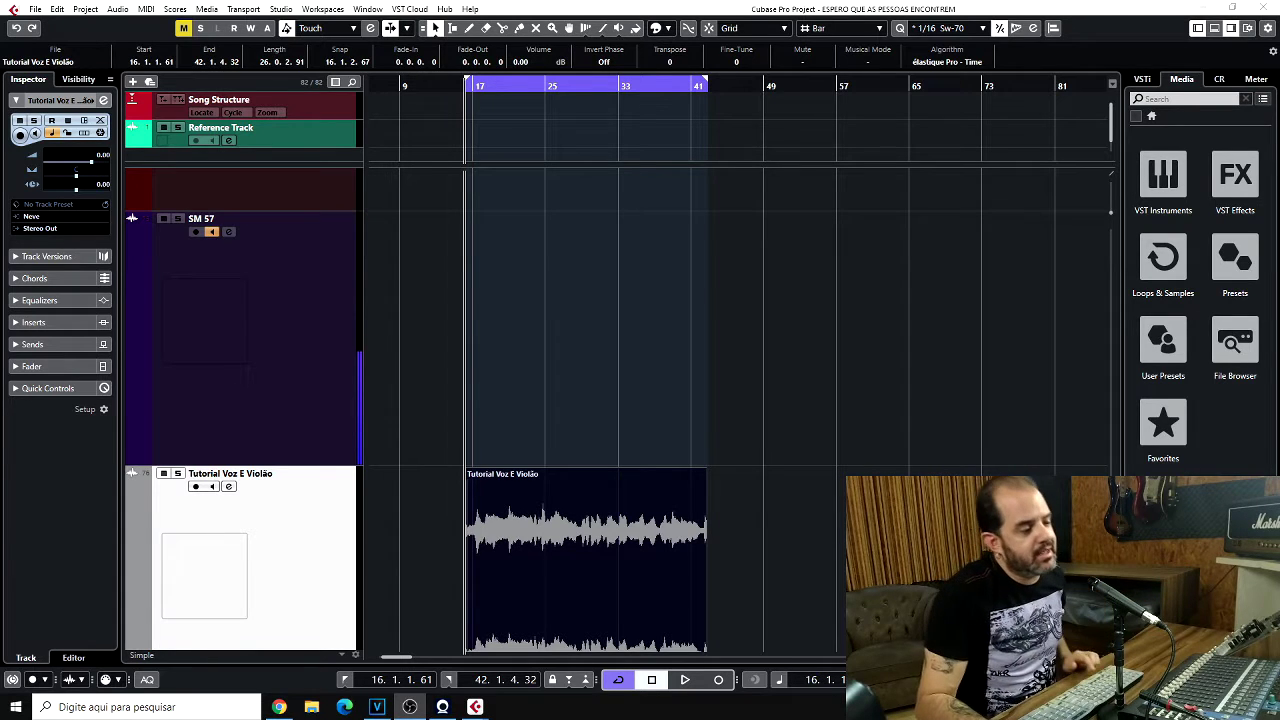
# Open the offline Pitch Shift process for the Tutorial Voz E Violão clip and enable Auto Apply.
pyautogui.click(115, 9)
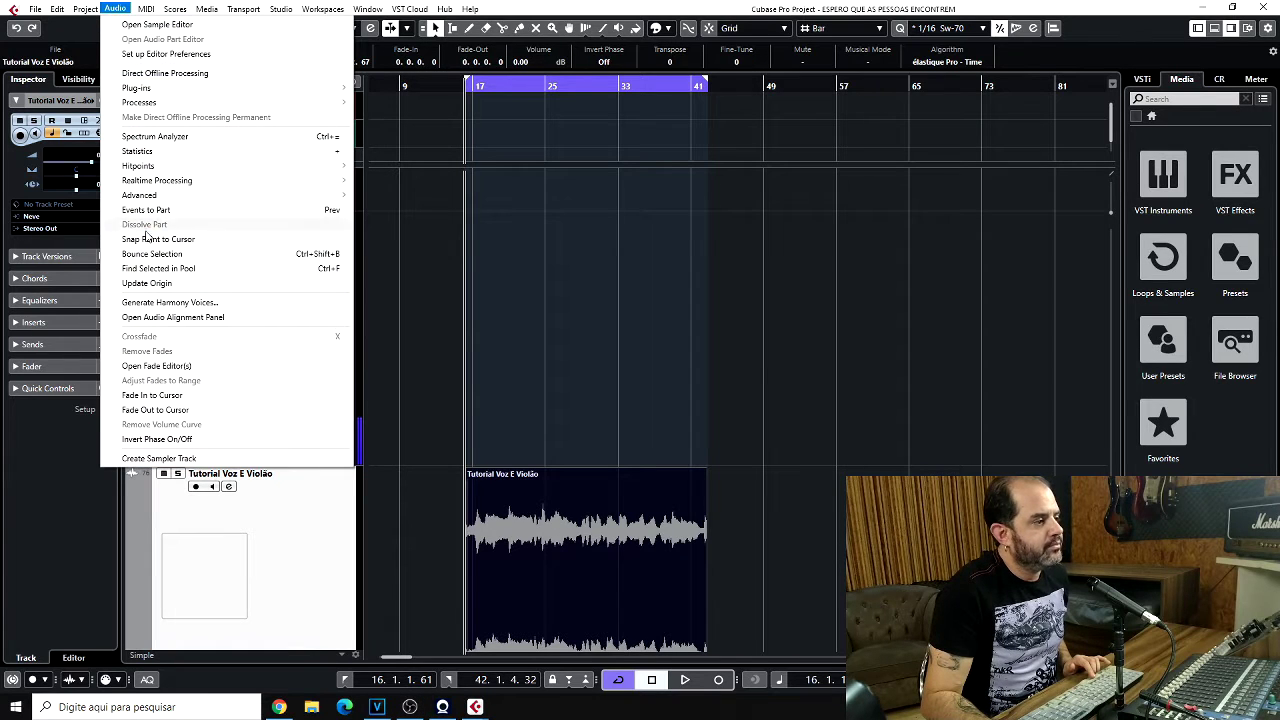
pyautogui.moveTo(192, 103)
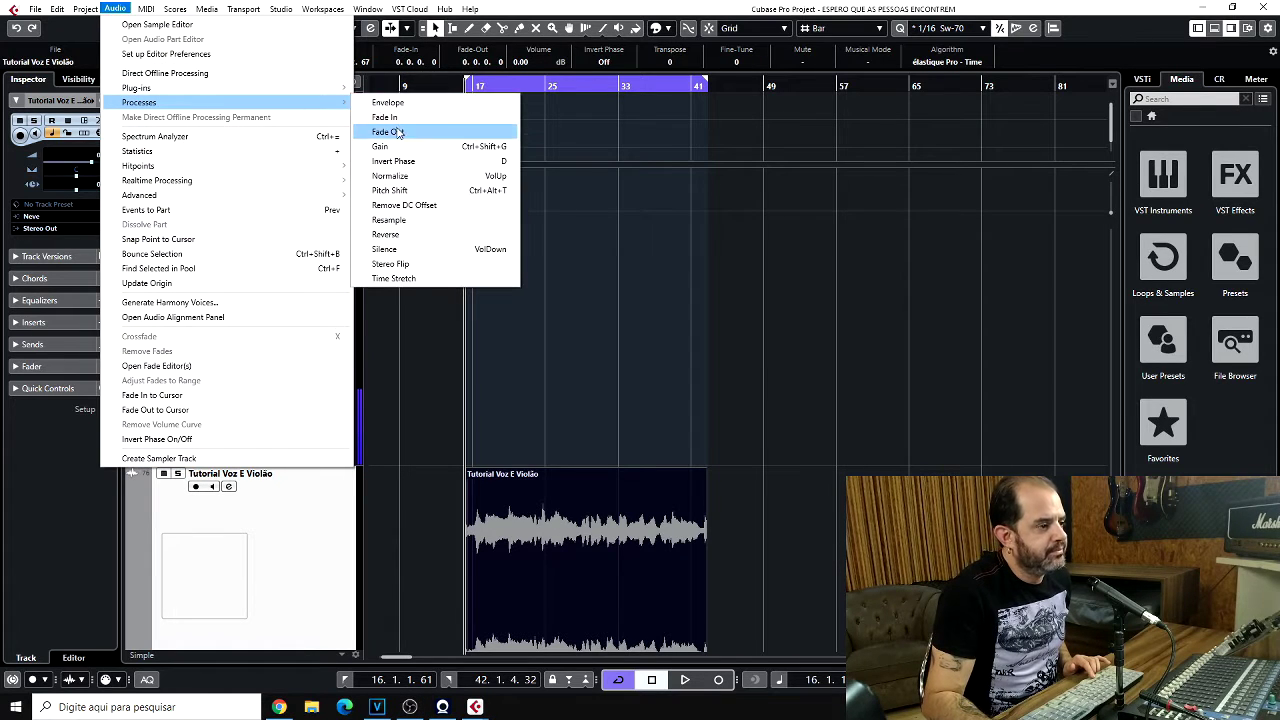
pyautogui.click(403, 190)
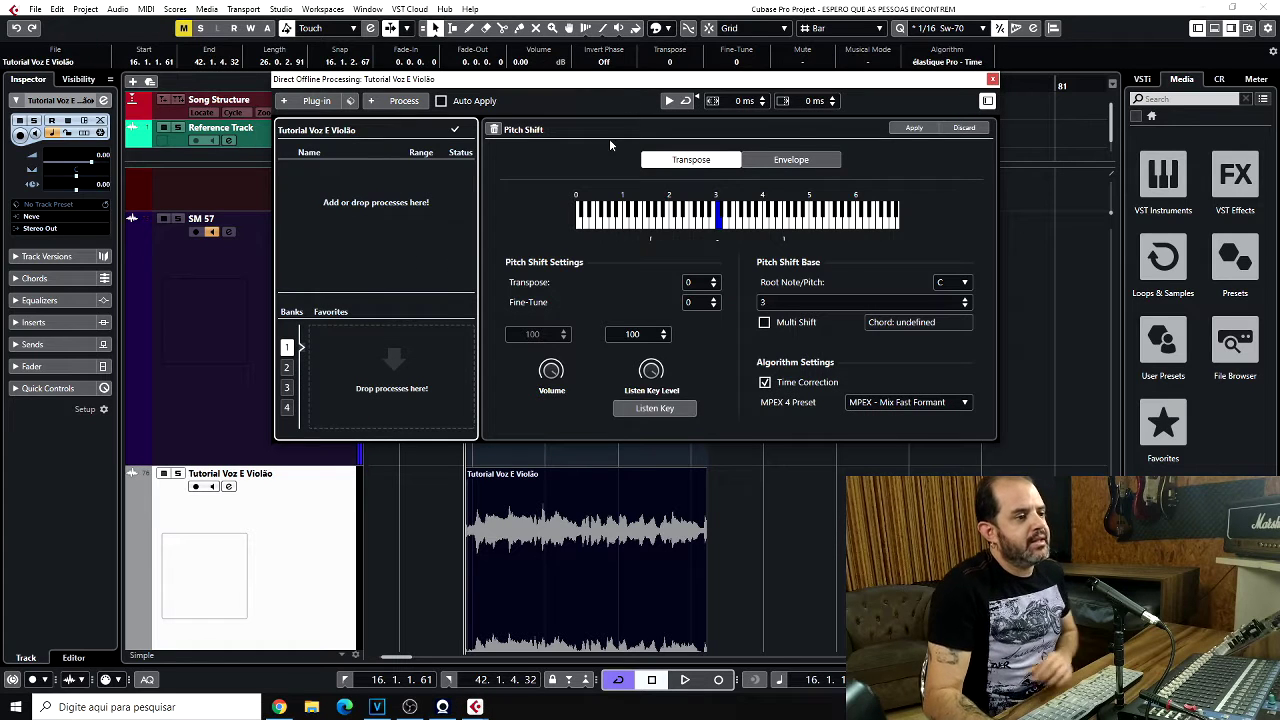
pyautogui.moveTo(603, 92); pyautogui.dragTo(631, 91)
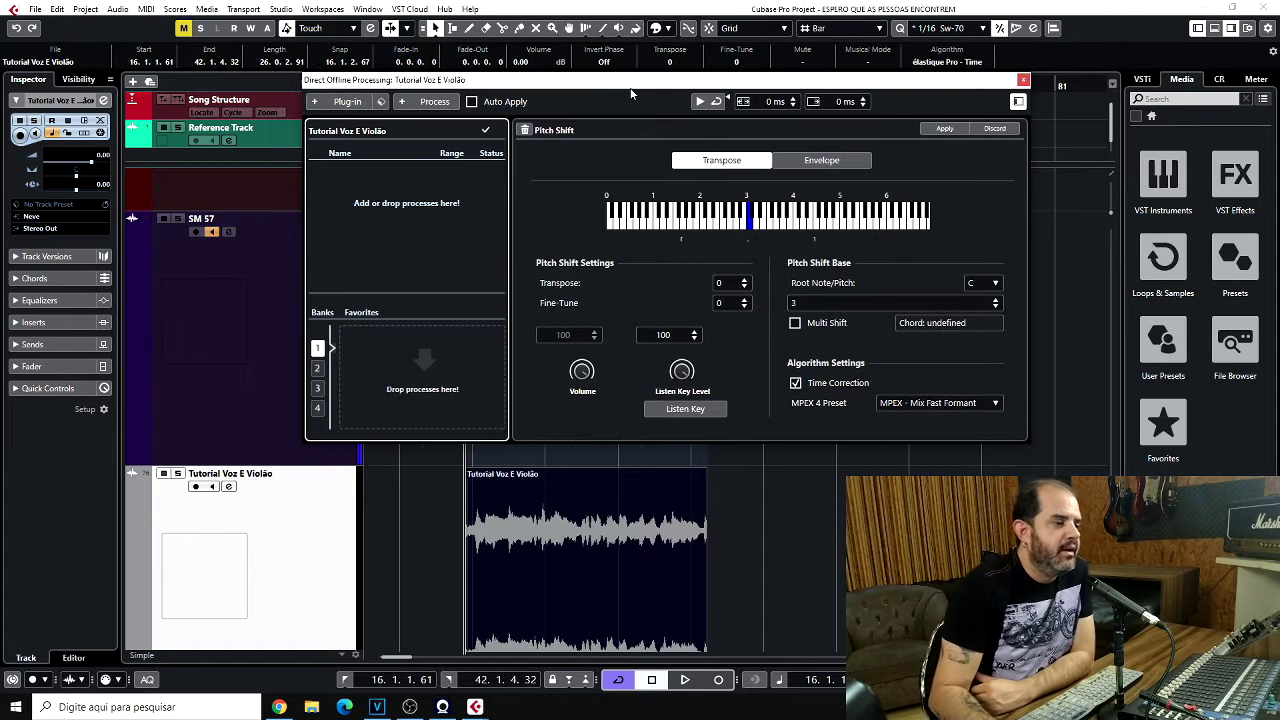
pyautogui.click(472, 102)
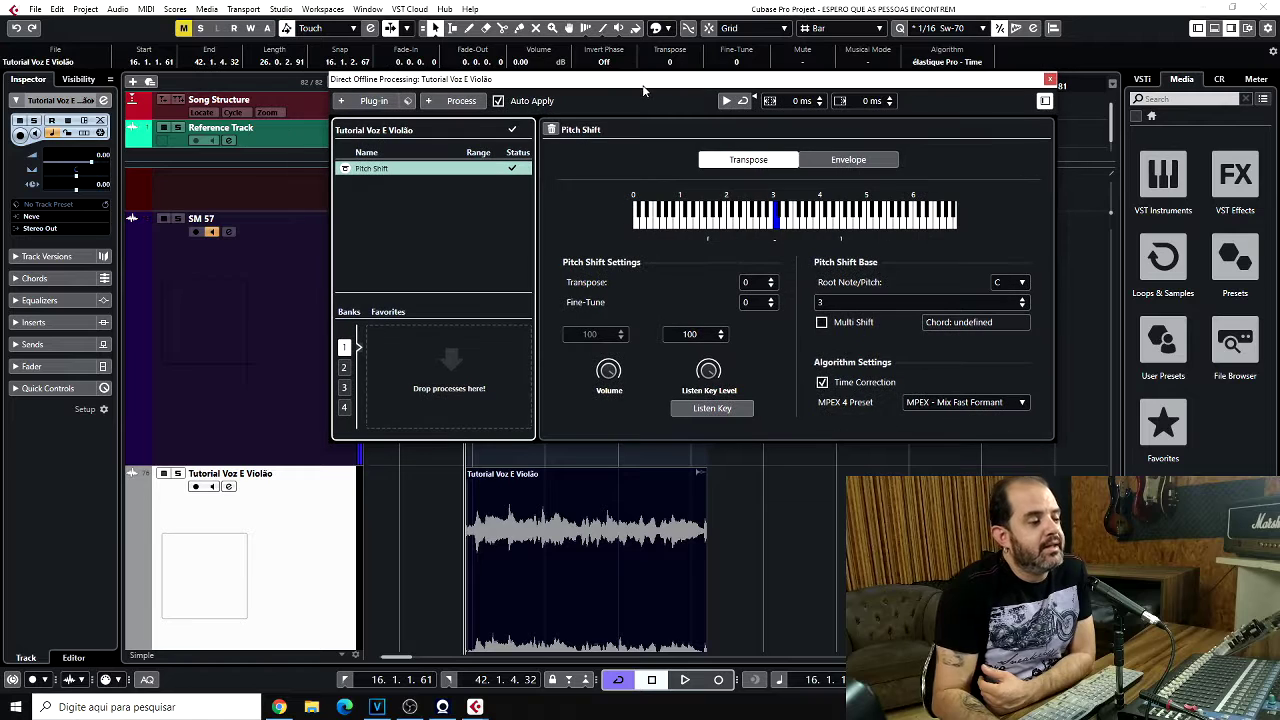
# Play the Tutorial Voz E Violão clip and lower its Pitch Shift transpose to -1 and -2 during playback.
pyautogui.press('space')
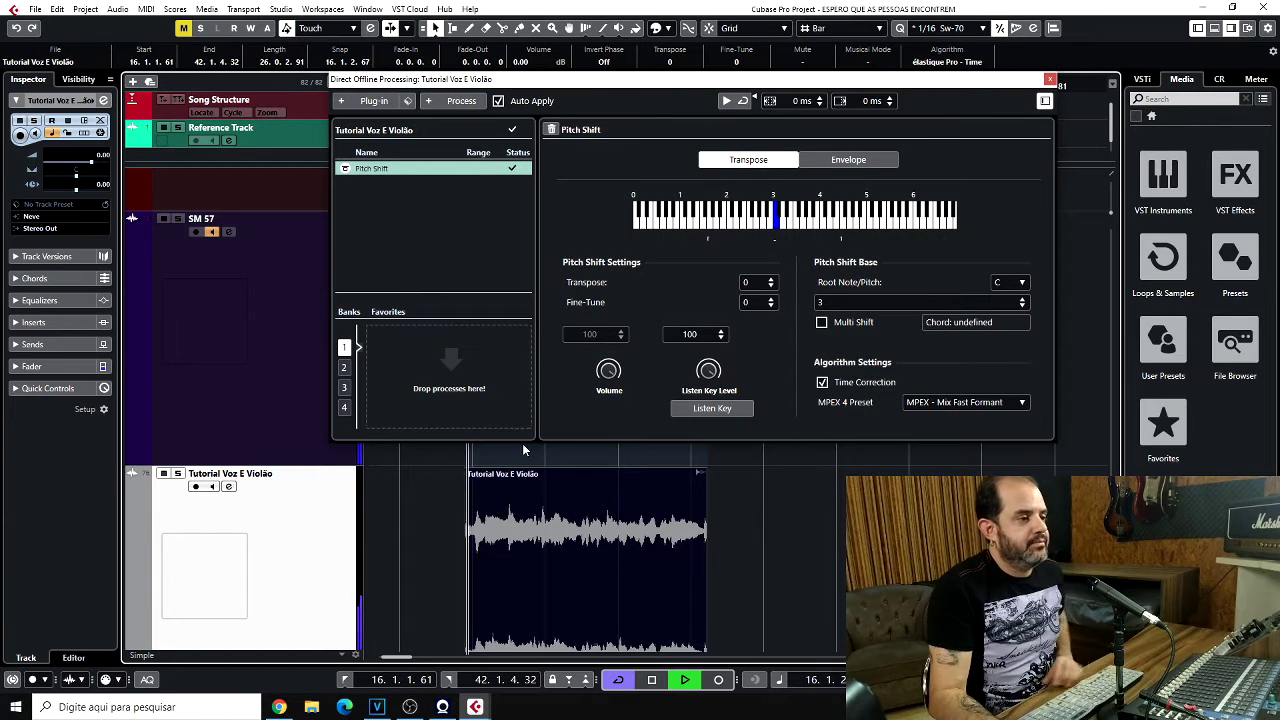
pyautogui.click(770, 286)
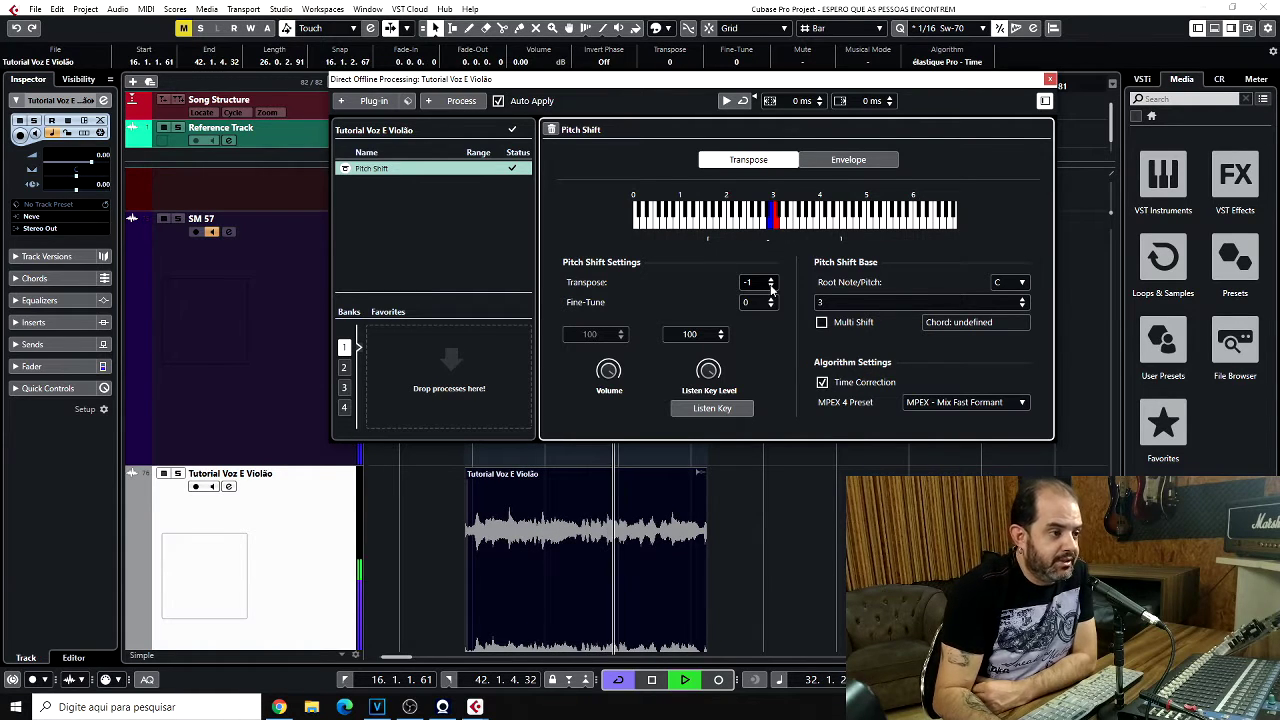
pyautogui.click(771, 288)
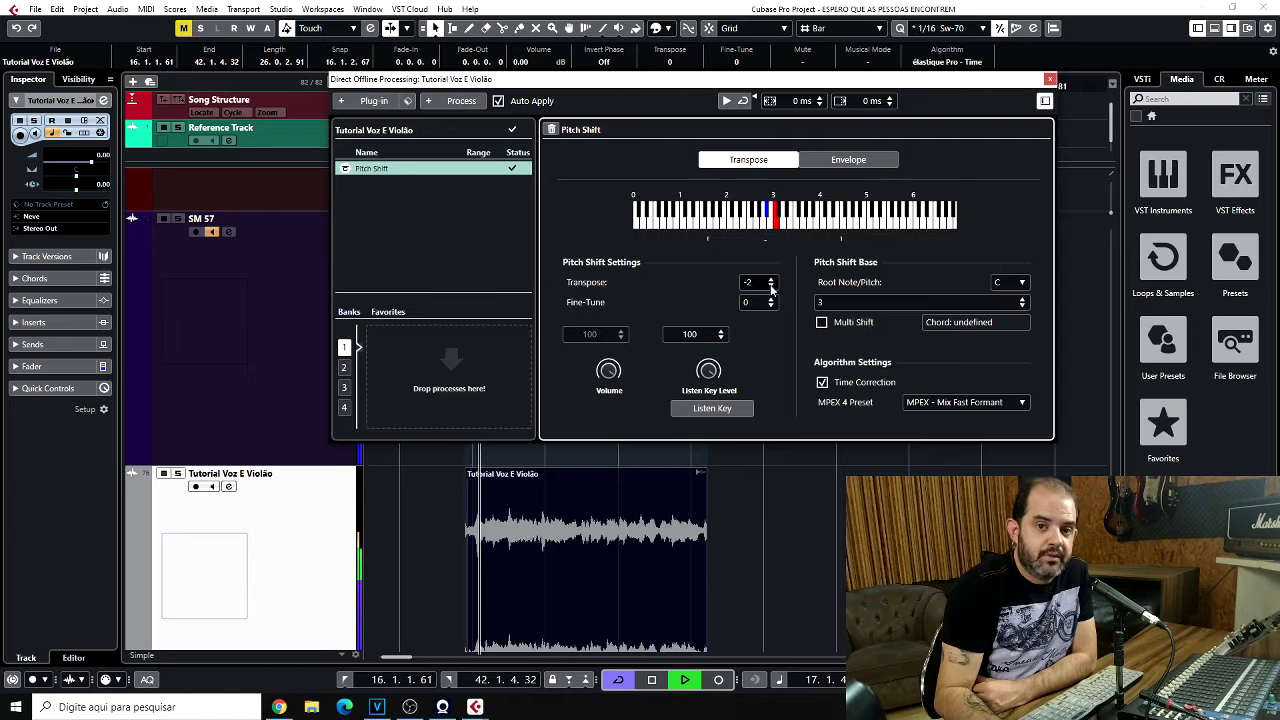
# Raise the Pitch Shift transpose to 1 and 2 during playback and bring it back to 0.
pyautogui.click(772, 283)
pyautogui.click(772, 283)
pyautogui.click(772, 283)
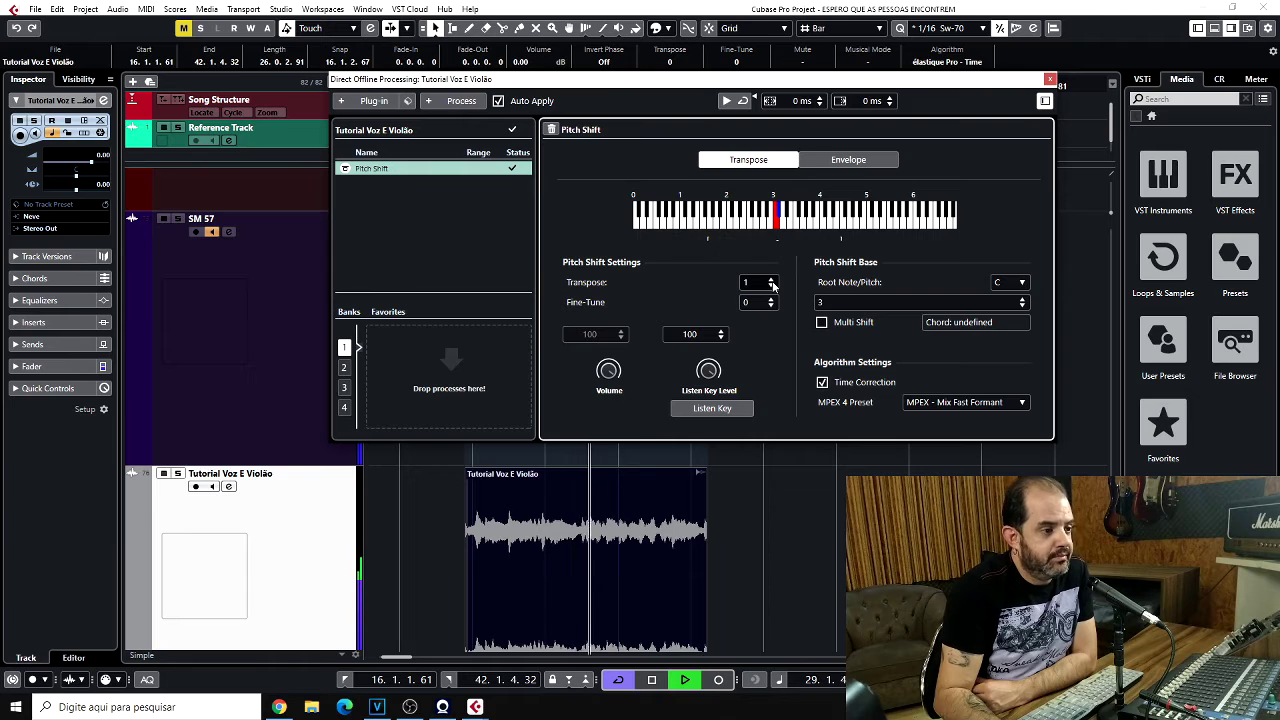
pyautogui.click(772, 283)
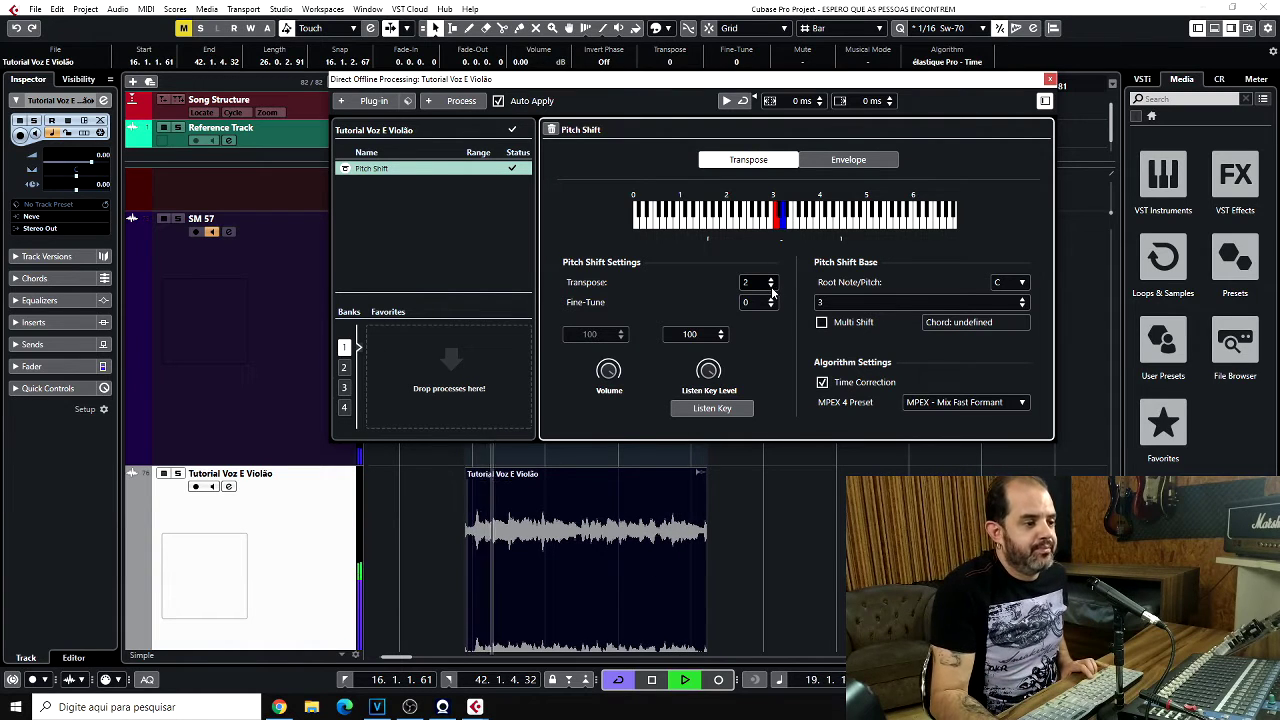
pyautogui.click(771, 289)
pyautogui.click(771, 289)
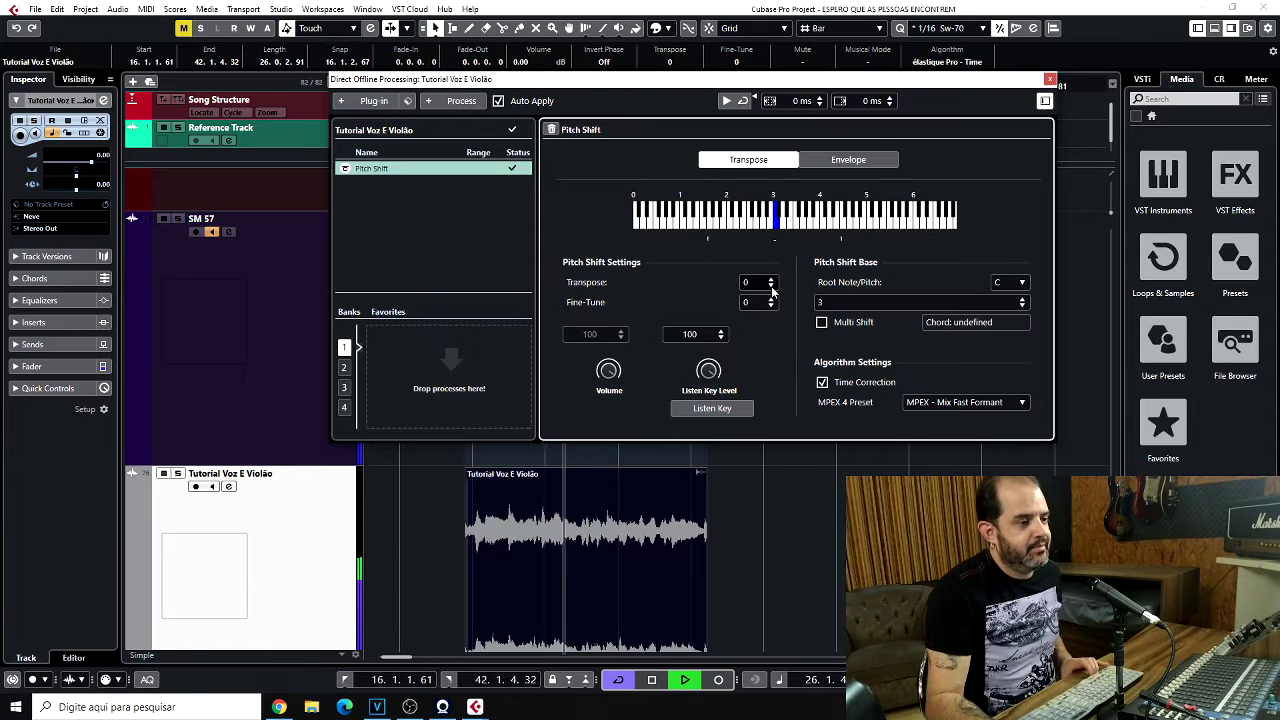
pyautogui.click(770, 285)
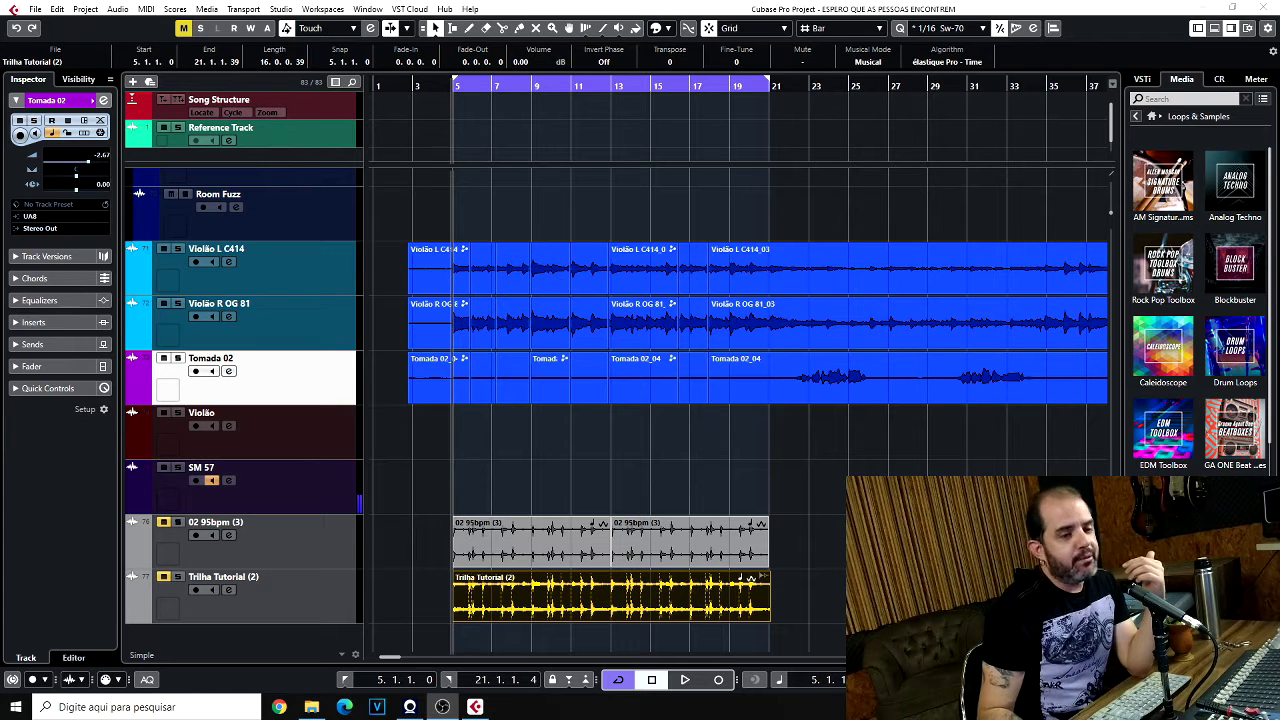
# Render an audio click between the locators, from bar 5 to 21, with the SM 57 track selected.
pyautogui.click(326, 481)
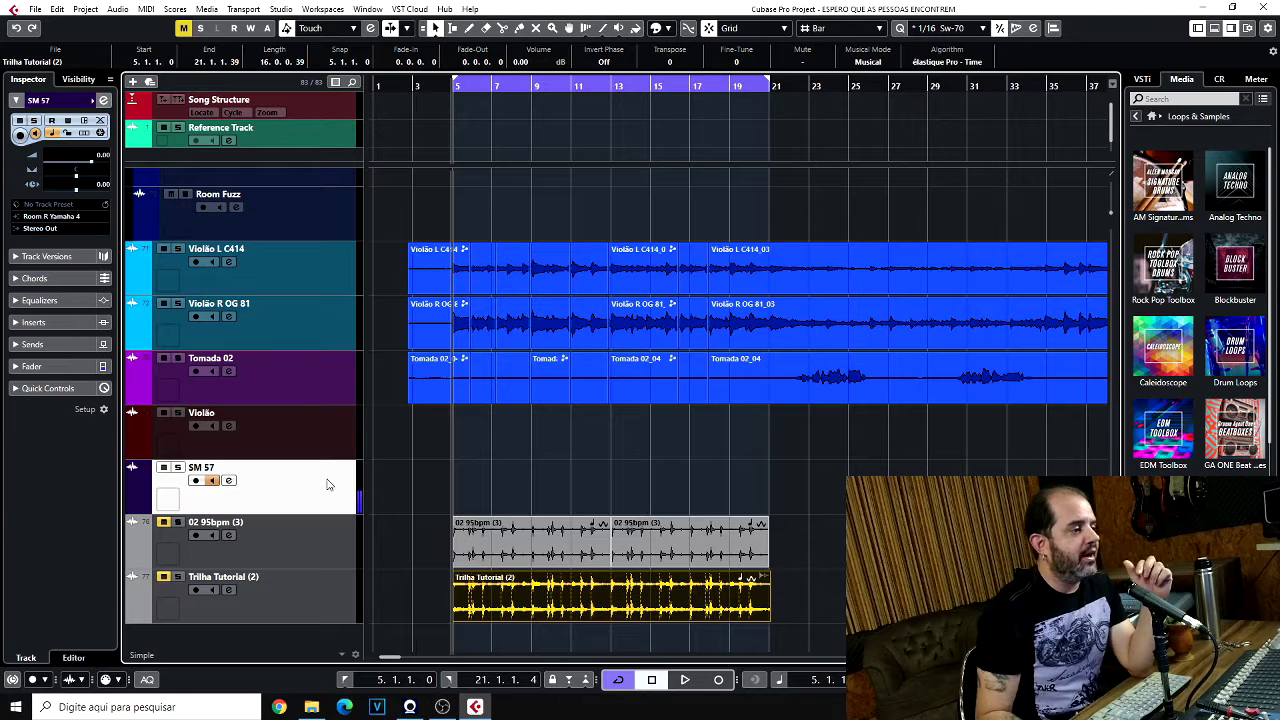
pyautogui.click(86, 11)
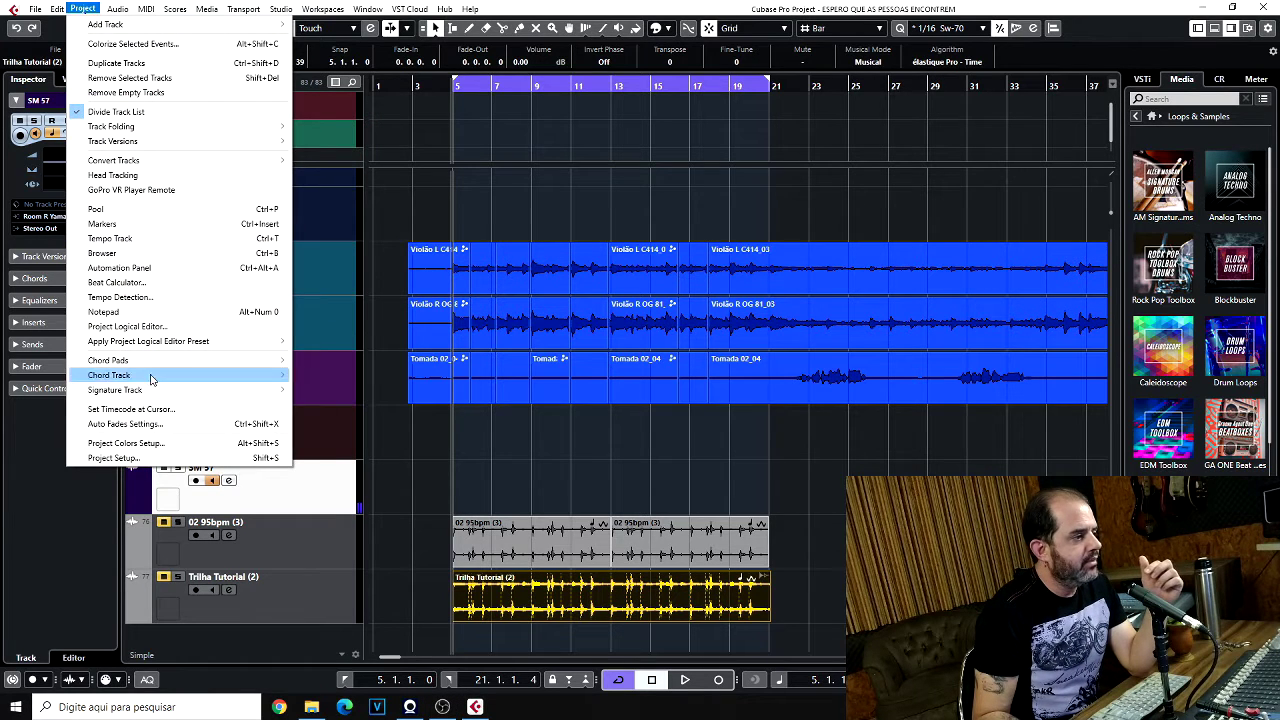
pyautogui.moveTo(149, 394)
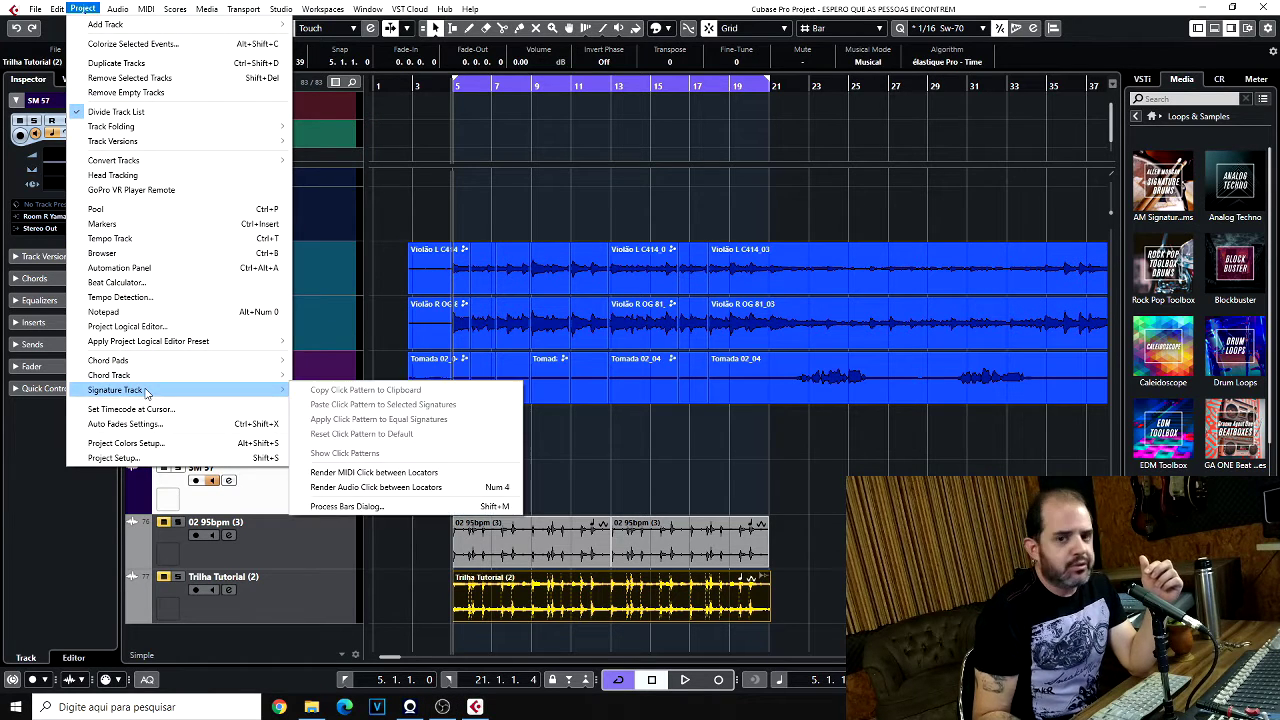
pyautogui.click(414, 489)
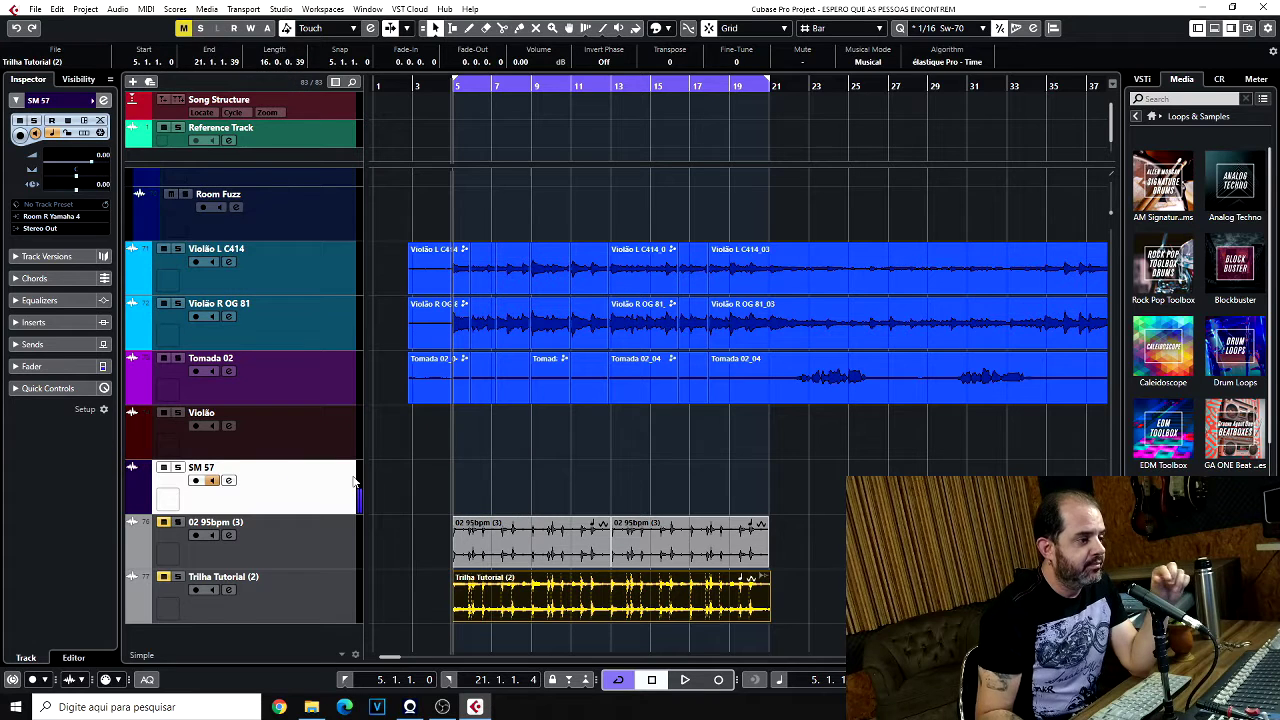
pyautogui.scroll(-1, 314, 465)
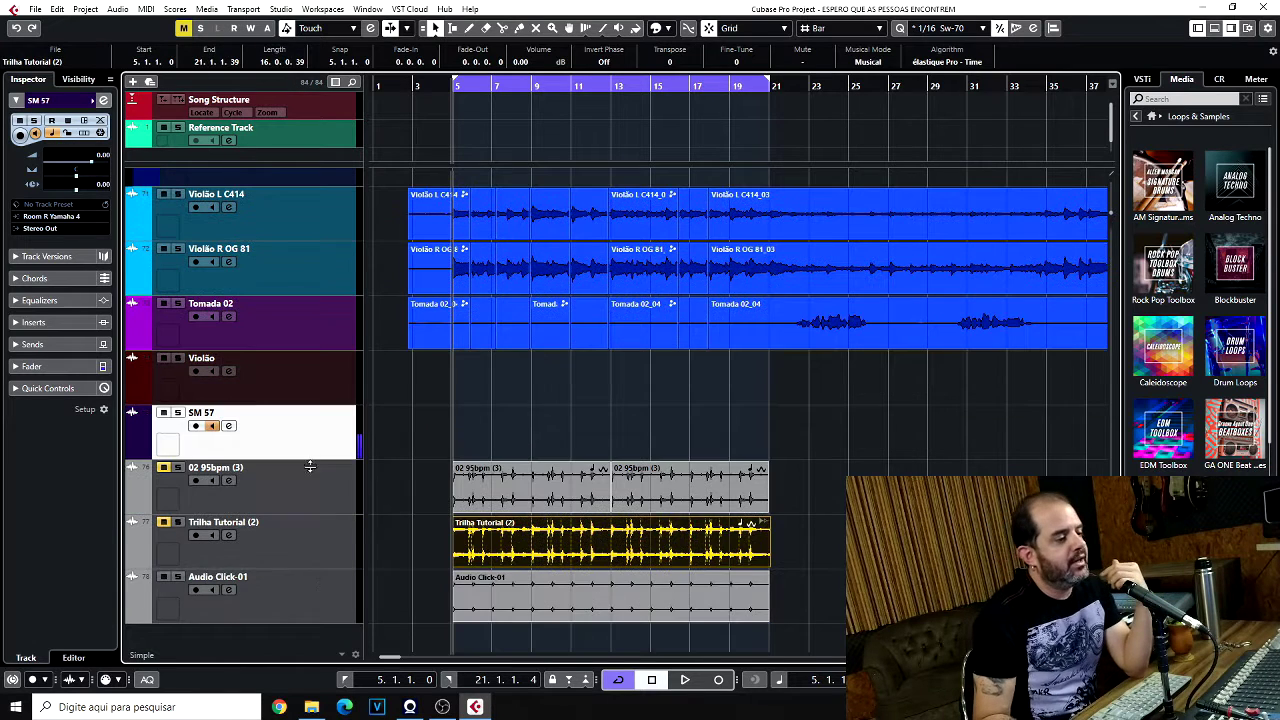
# Remove the Audio Click-01 track and render the audio click between the locators again.
pyautogui.click(318, 592)
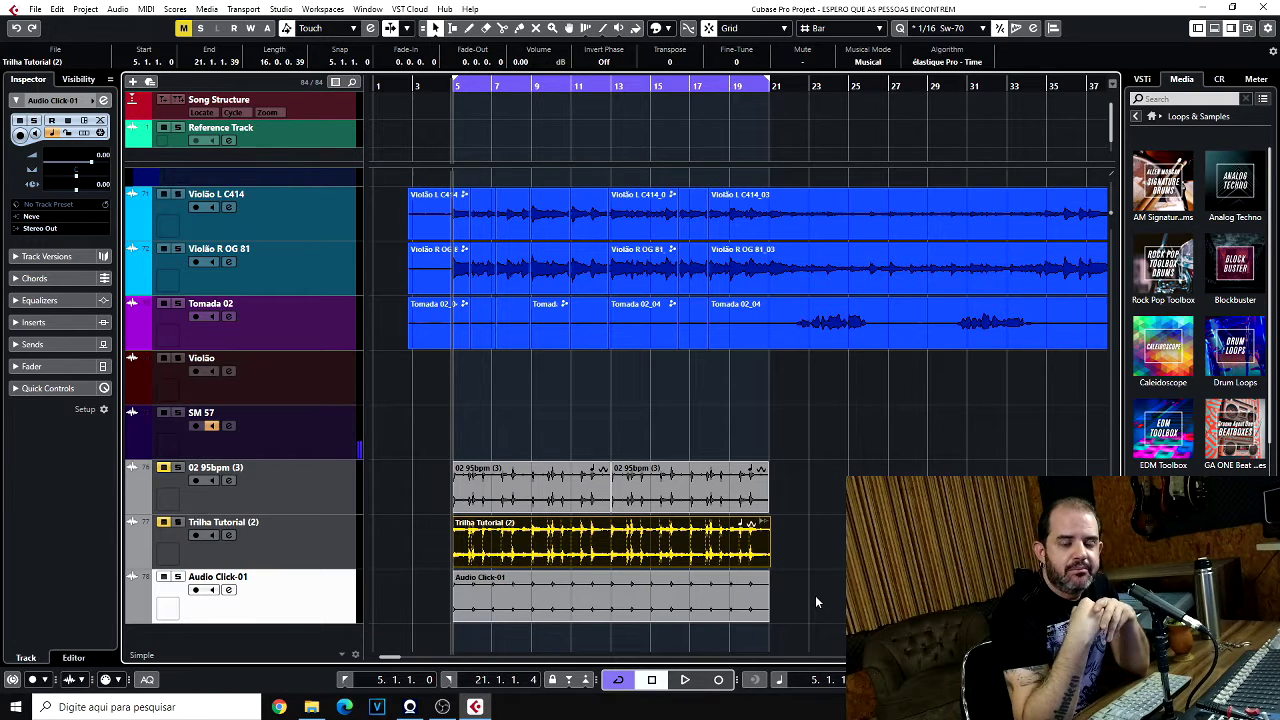
pyautogui.rightClick(343, 595)
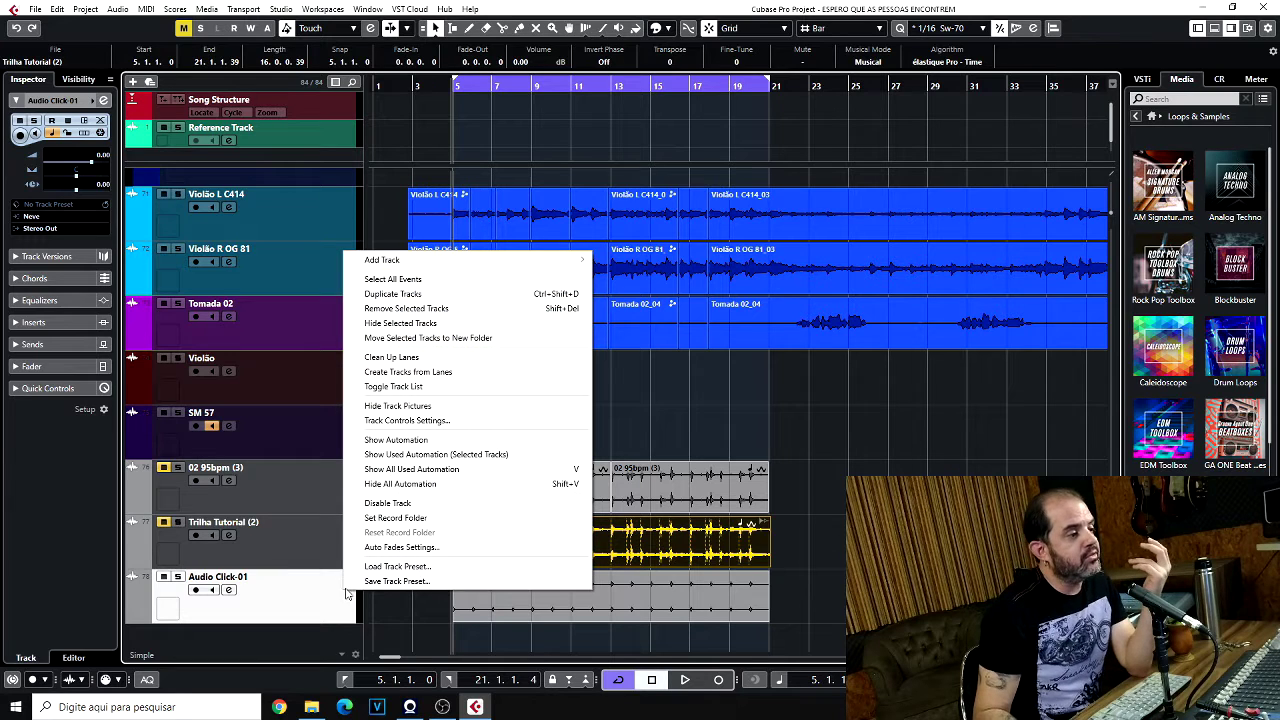
pyautogui.click(416, 310)
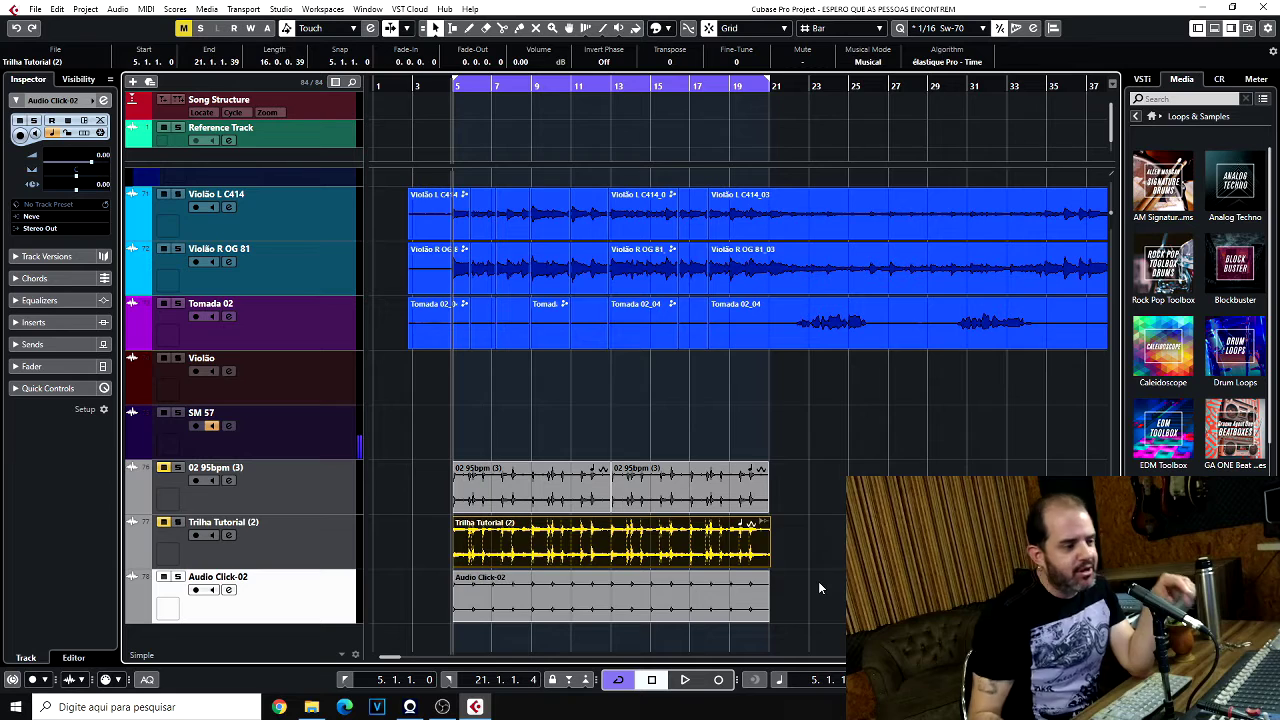
# Open the Add Track dialog, expand its additional track types for review, and close it without adding a track.
pyautogui.press('g')
pyautogui.doubleClick(342, 601)
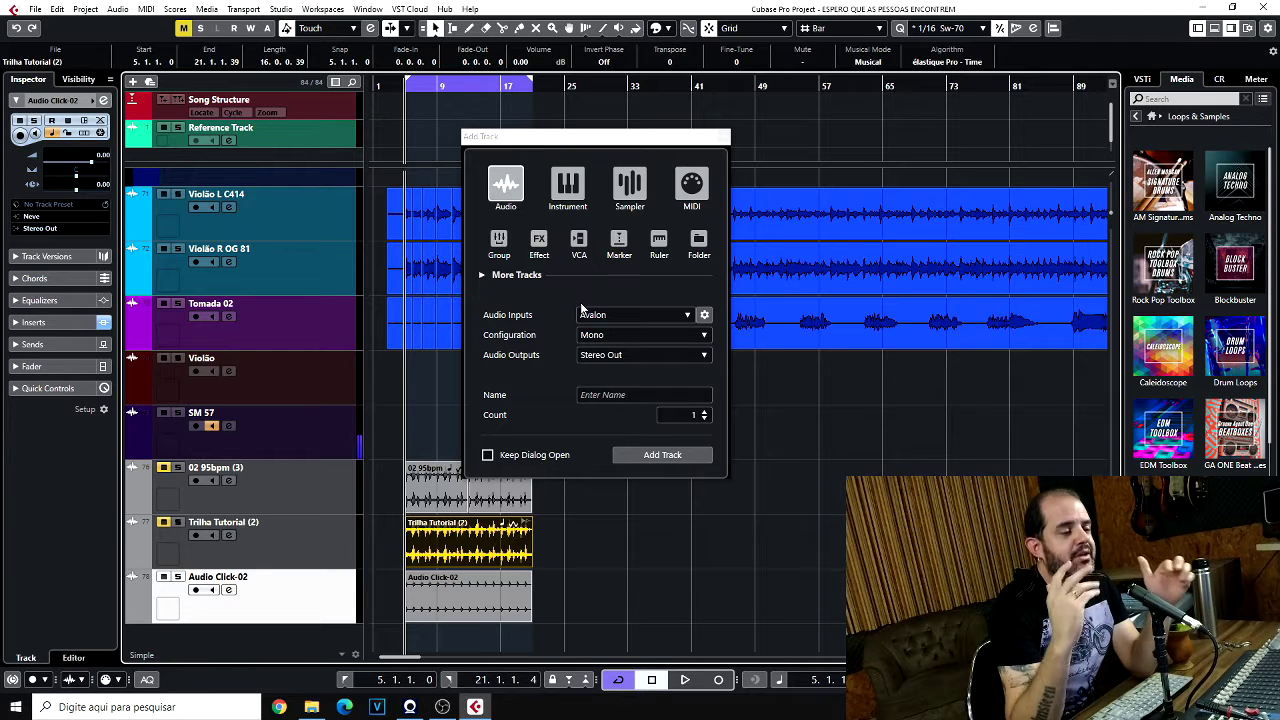
pyautogui.click(522, 276)
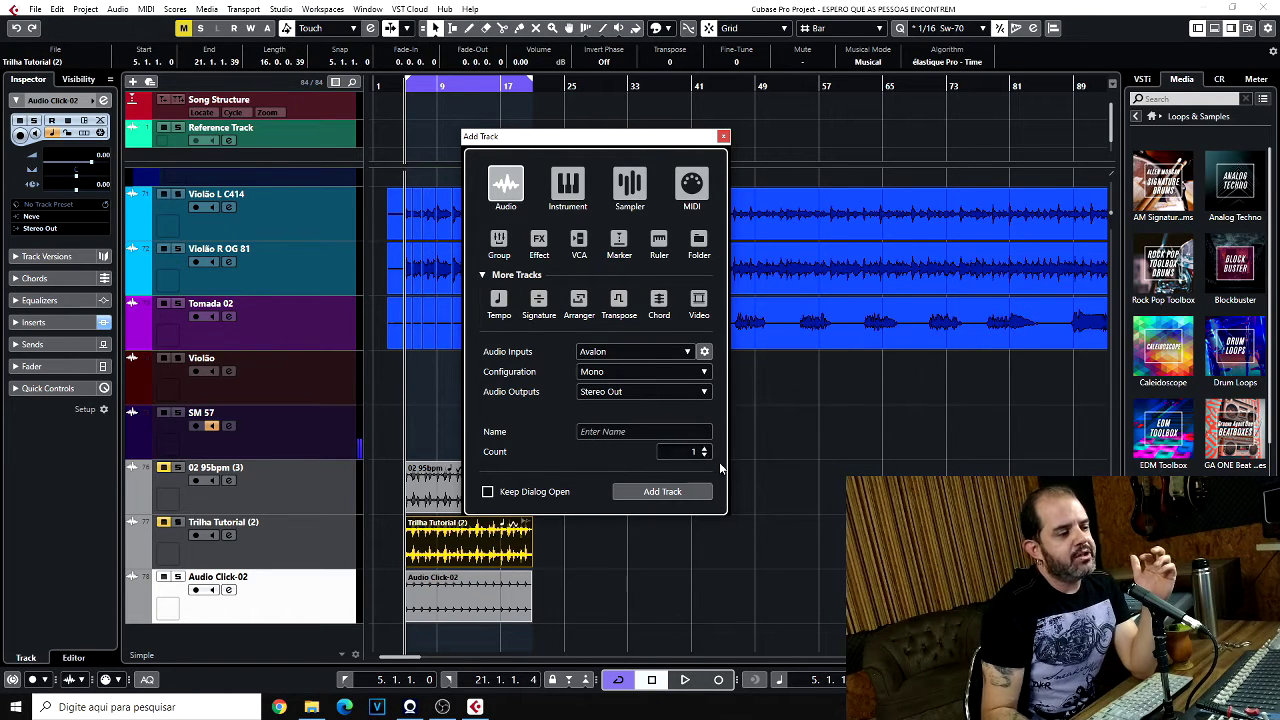
pyautogui.click(488, 492)
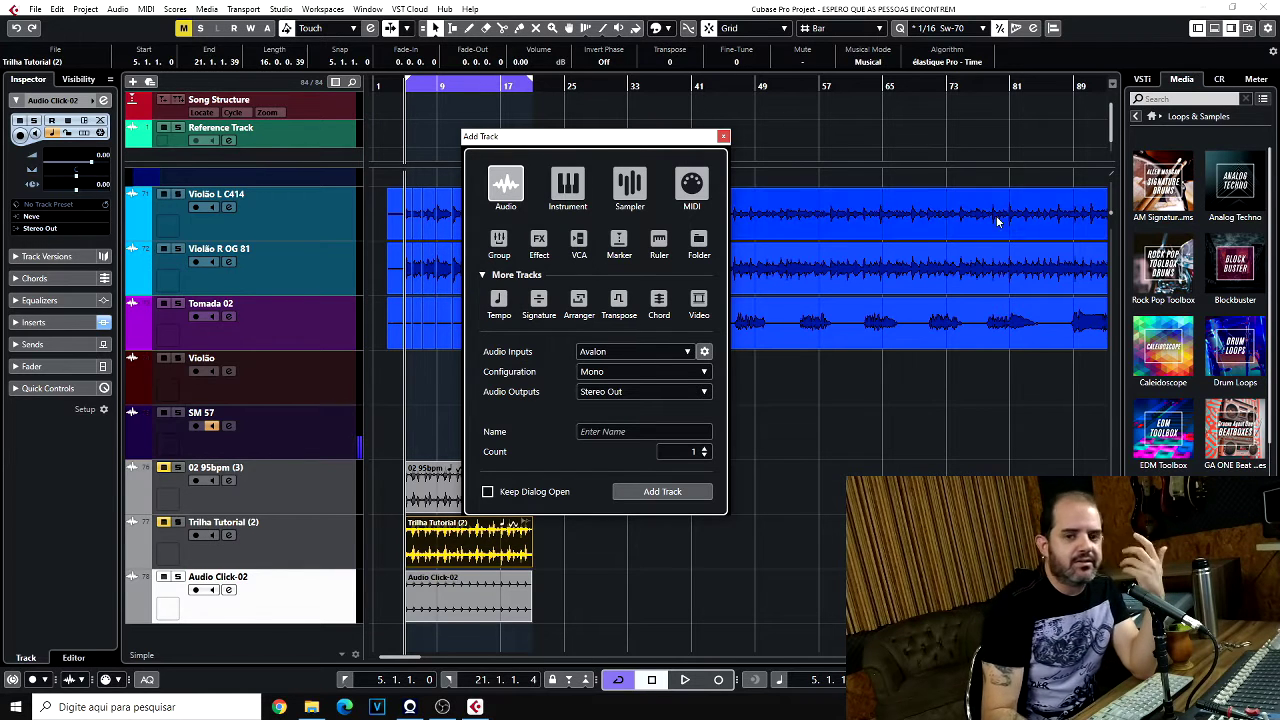
pyautogui.click(724, 136)
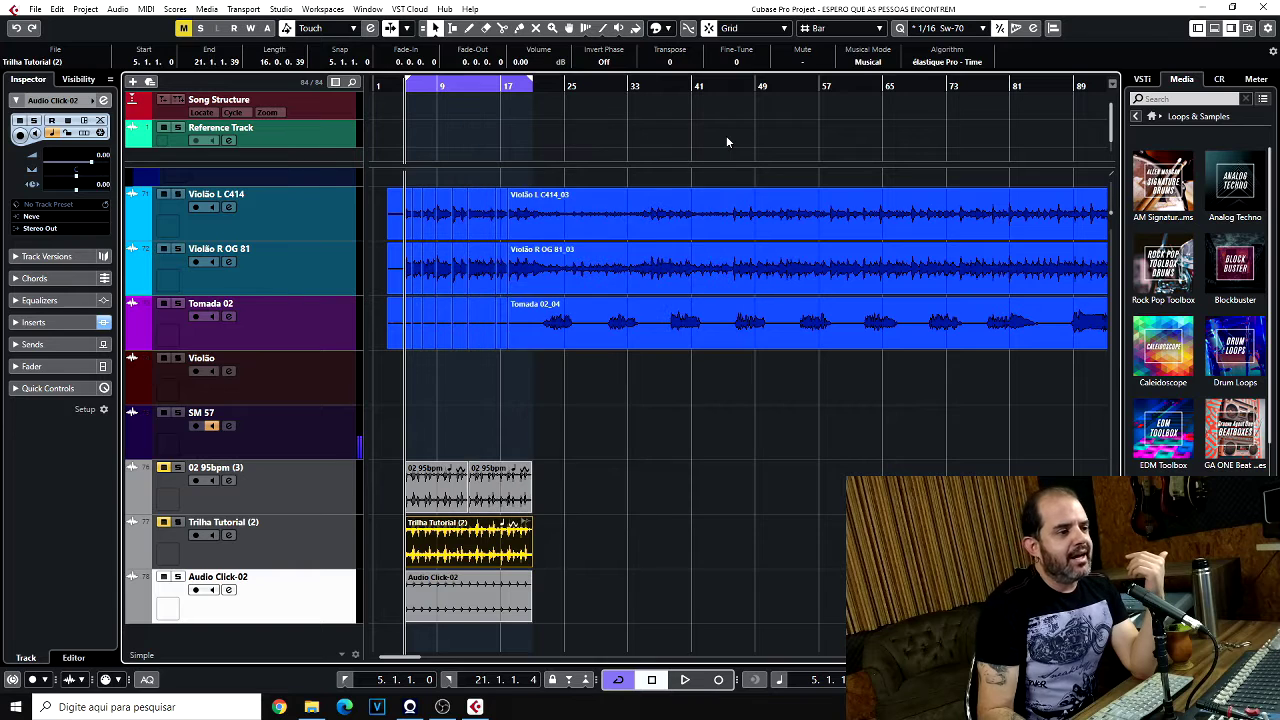
# Bring up the Add Track dialog twice more, closing it each time without adding a track.
pyautogui.doubleClick(339, 595)
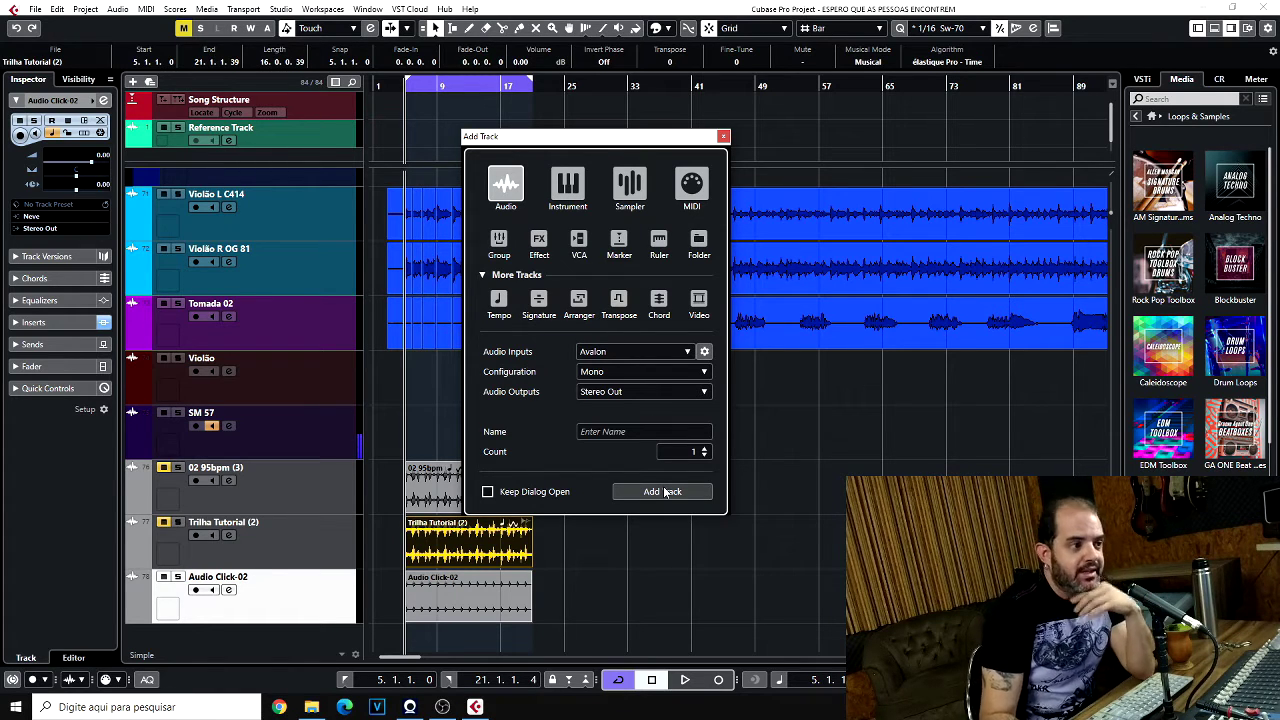
pyautogui.click(724, 137)
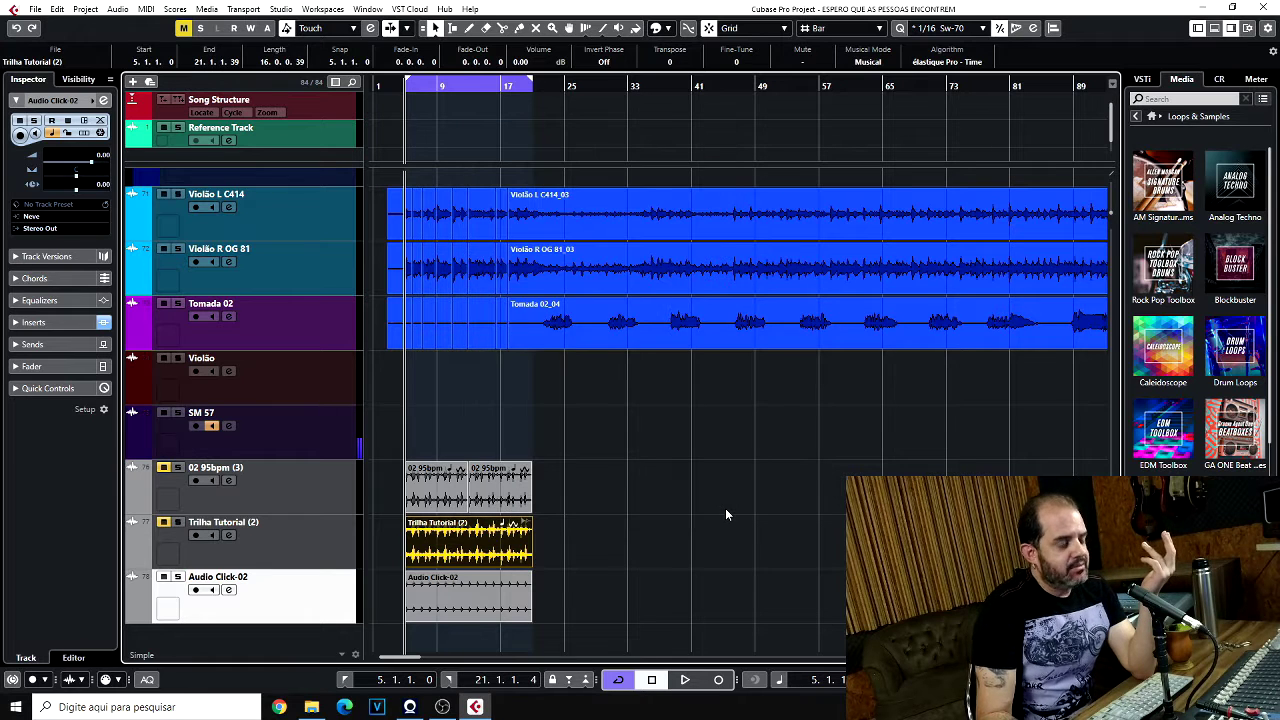
pyautogui.hotkey('ctrl', 't')
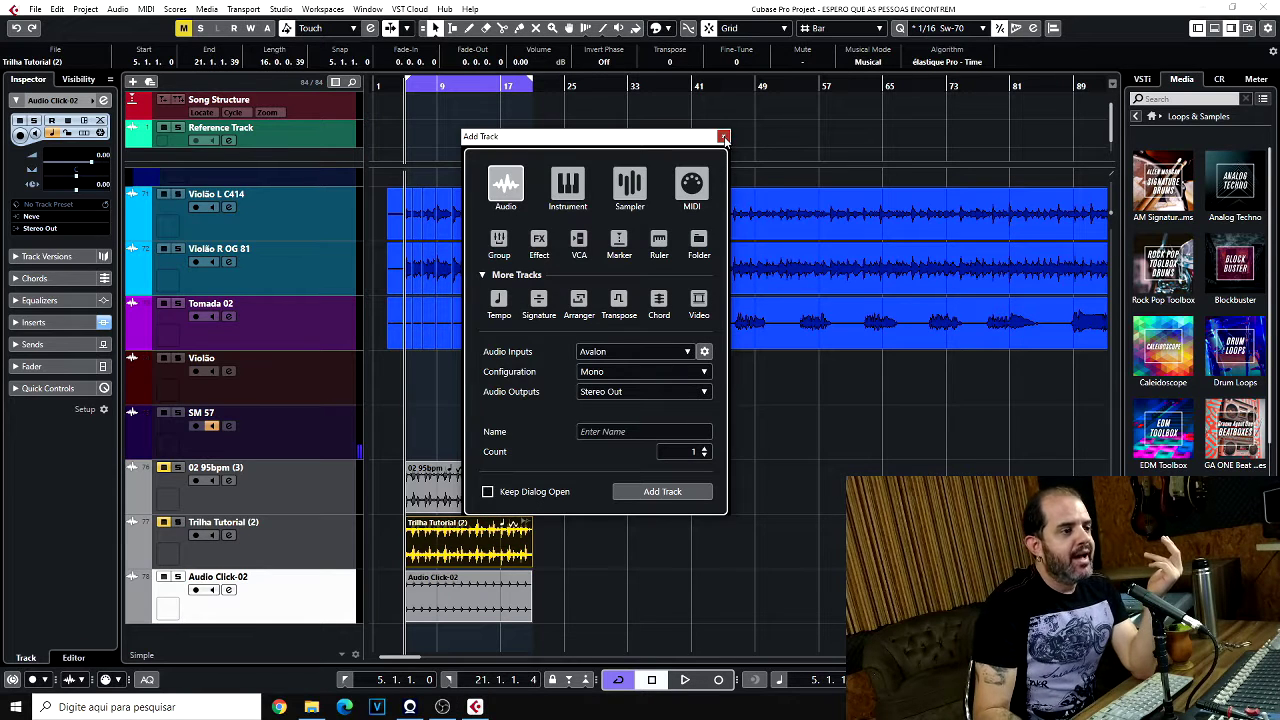
pyautogui.click(724, 136)
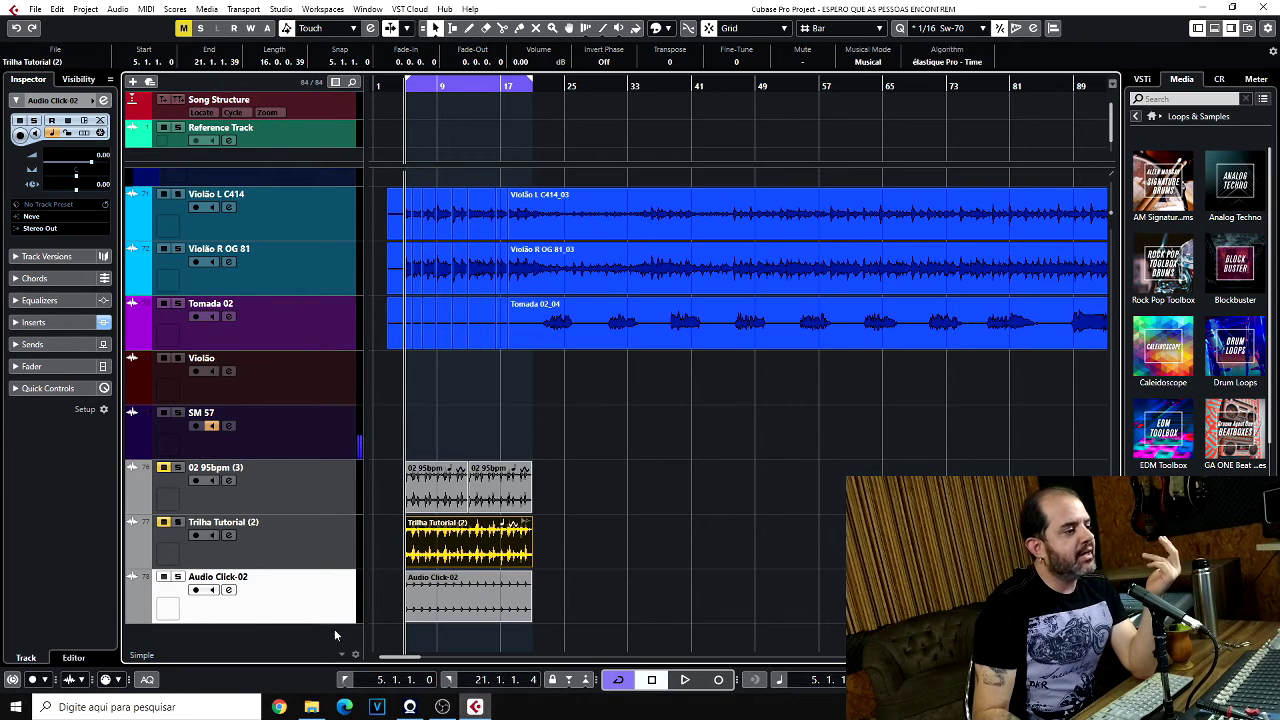
# Review the Audio Click-02 channel settings and its Compressor insert, closing both windows when done.
pyautogui.click(229, 590)
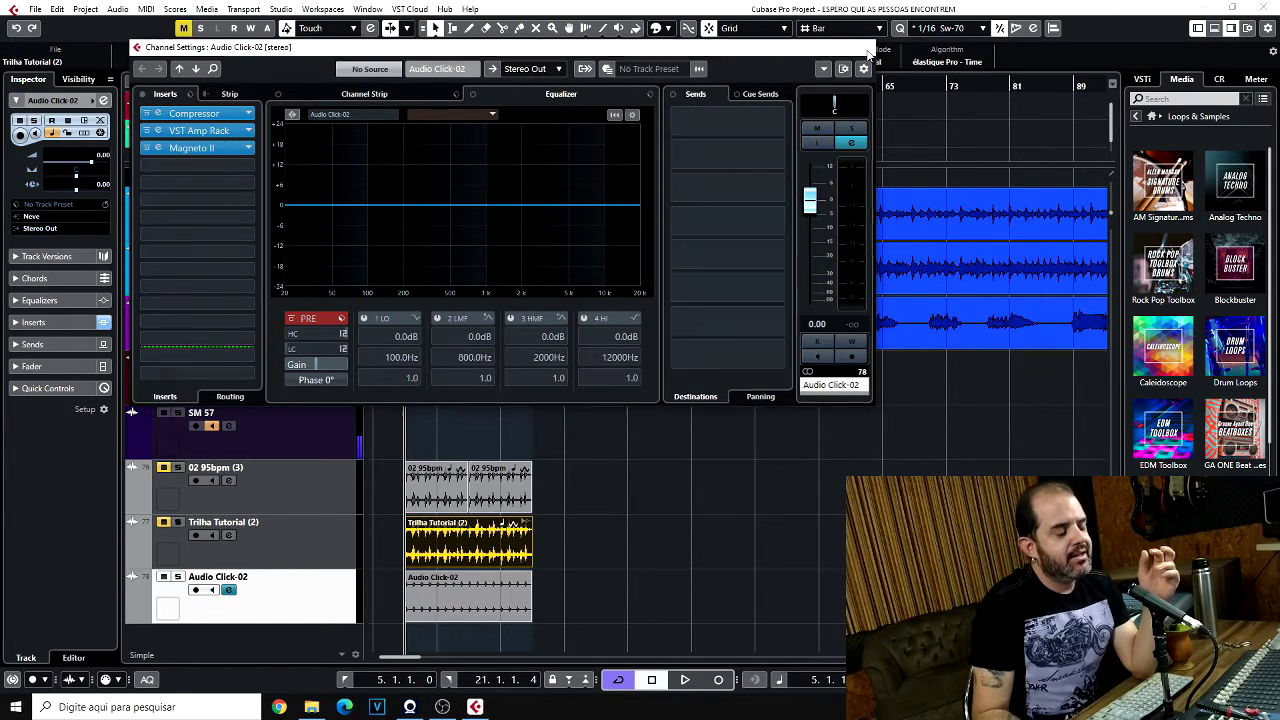
pyautogui.click(866, 48)
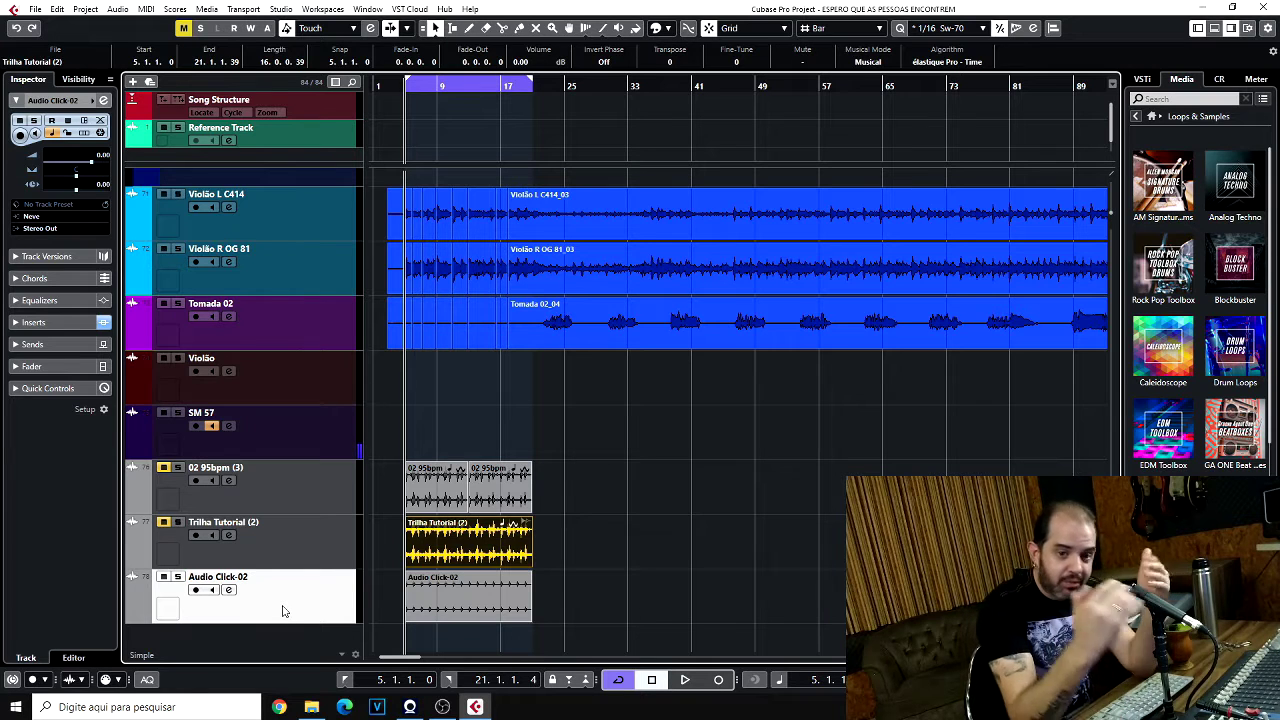
pyautogui.click(229, 591)
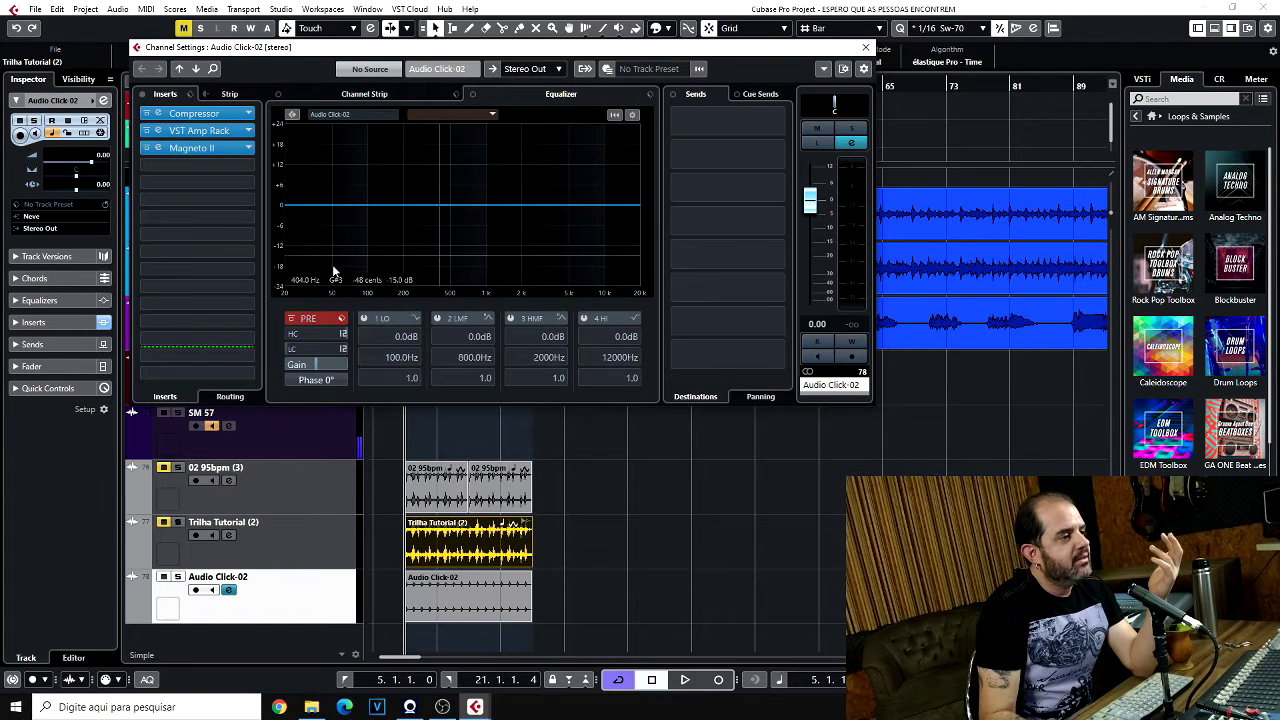
pyautogui.click(164, 114)
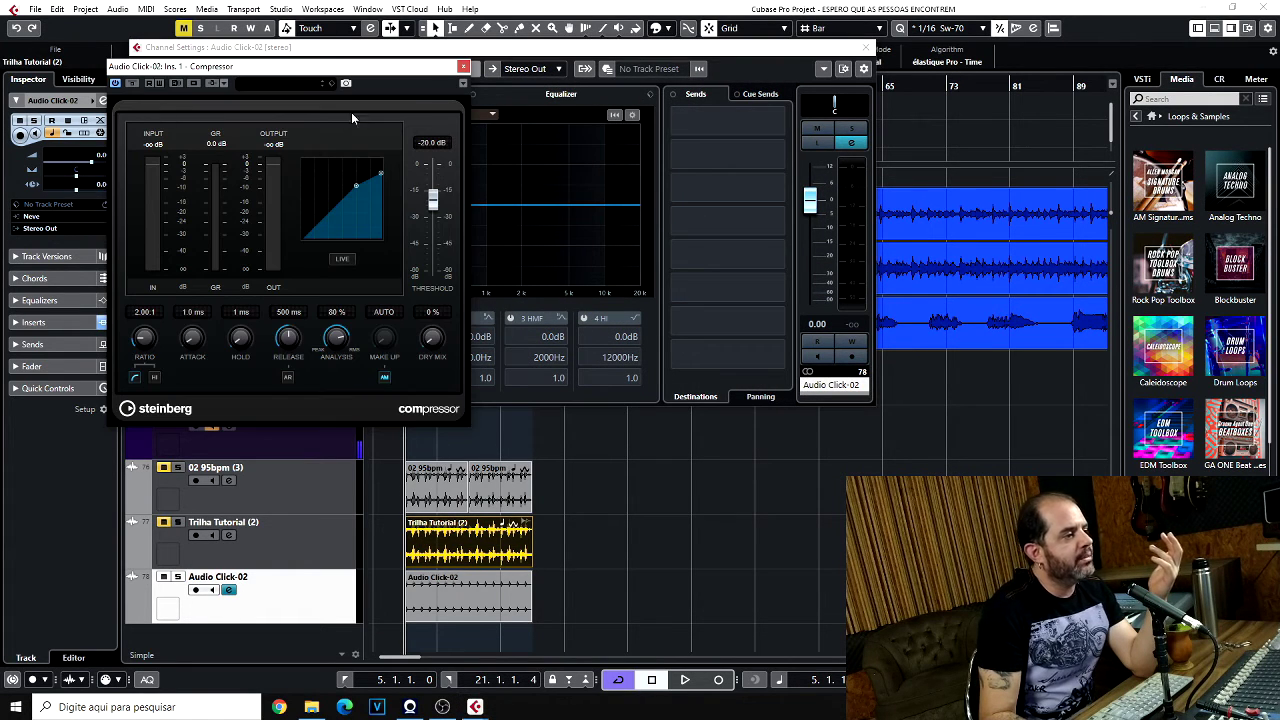
pyautogui.click(463, 67)
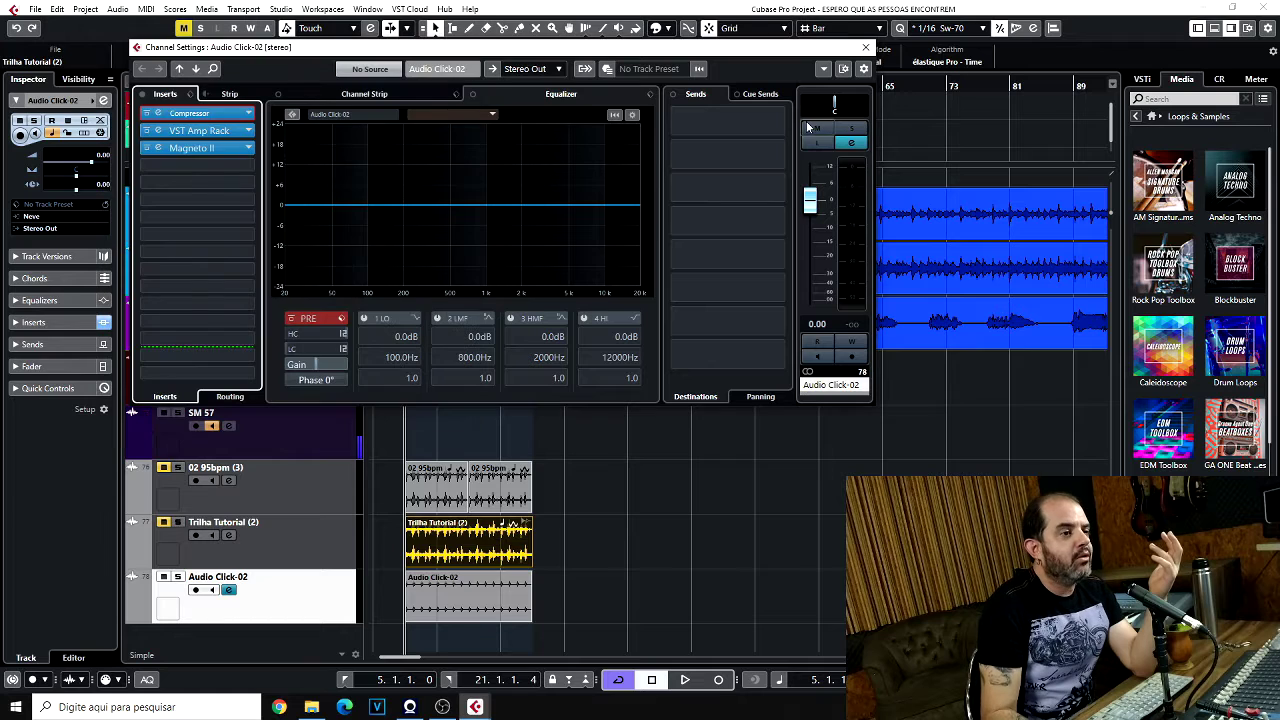
pyautogui.click(866, 48)
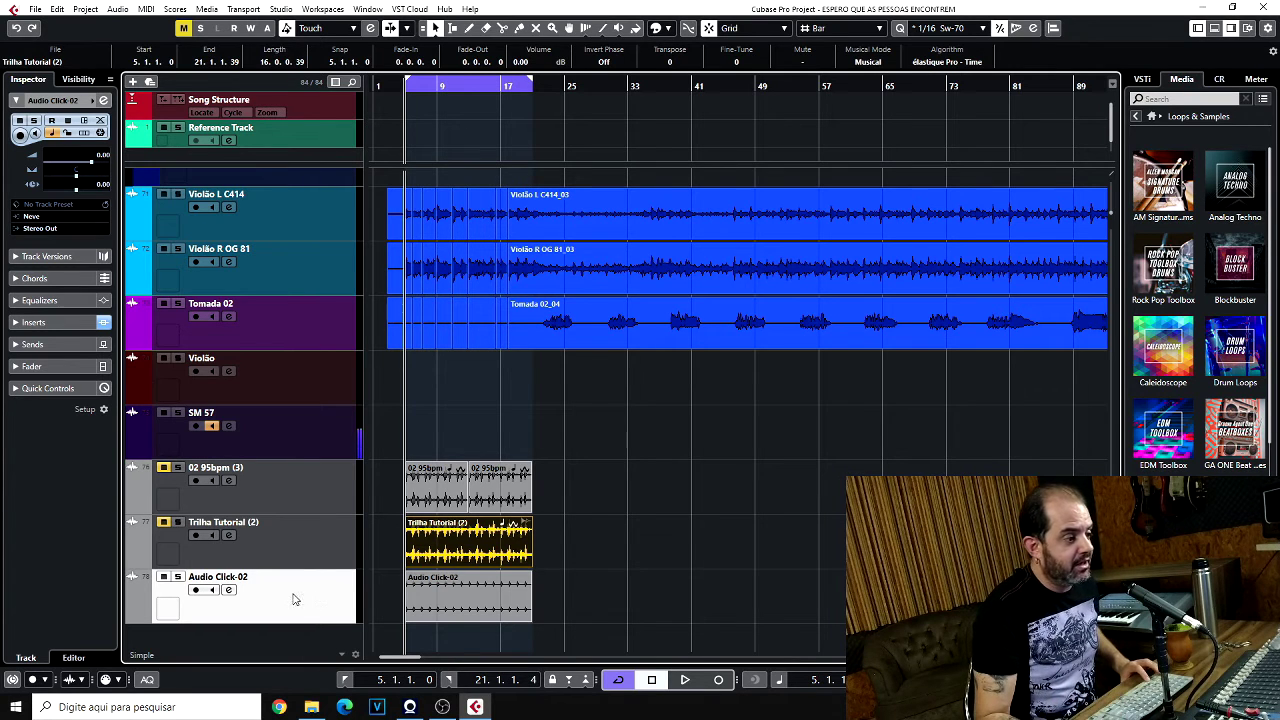
# Open the Compressor, VST Amp Rack and Magneto II insert windows of the Audio Click-02 track together.
pyautogui.click(229, 590)
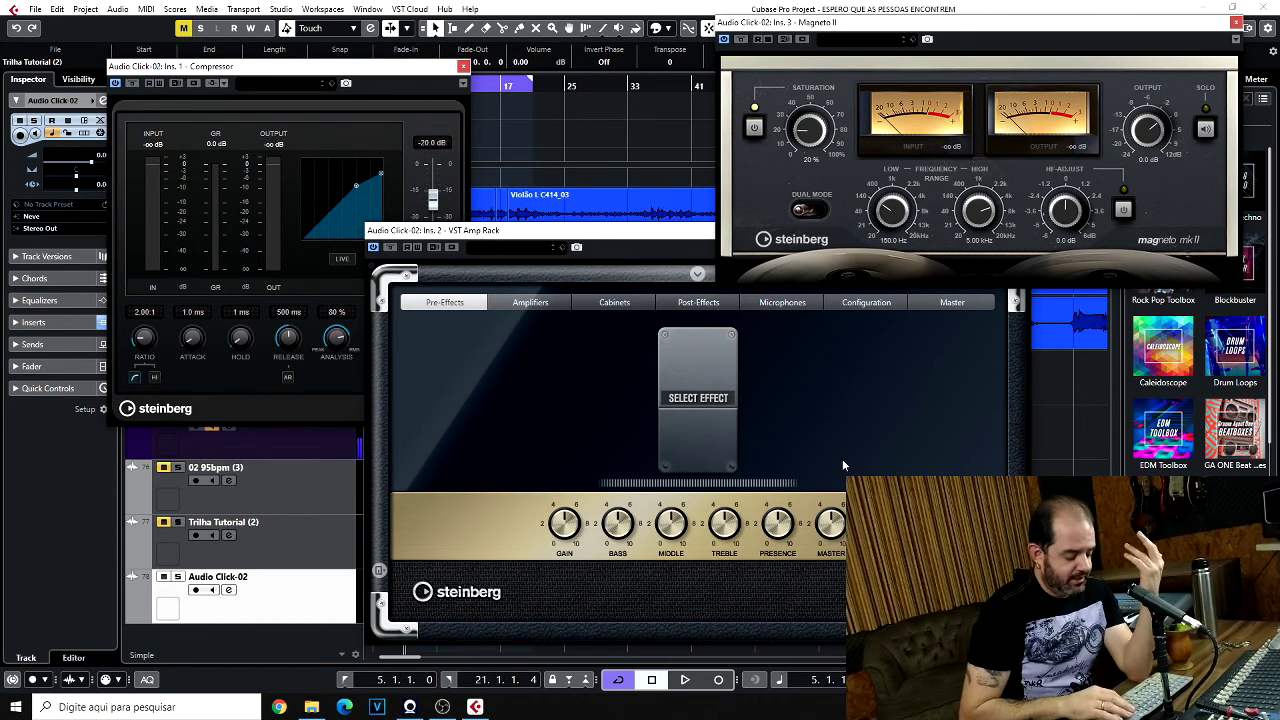
# Close all insert windows of the Audio Click-02 track, bring them back together, and close them again.
pyautogui.hotkey('ctrl', 'alt', 'h')
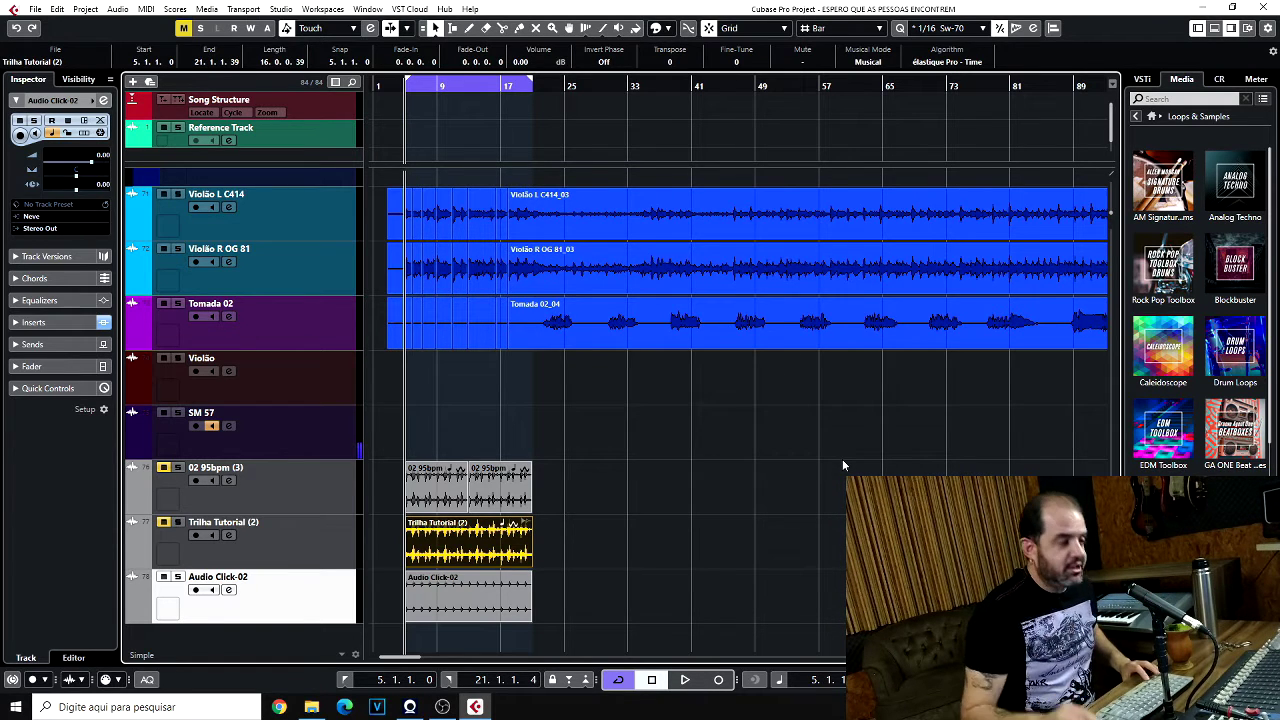
pyautogui.keyDown('alt'); pyautogui.click(229, 591); pyautogui.keyUp('alt')
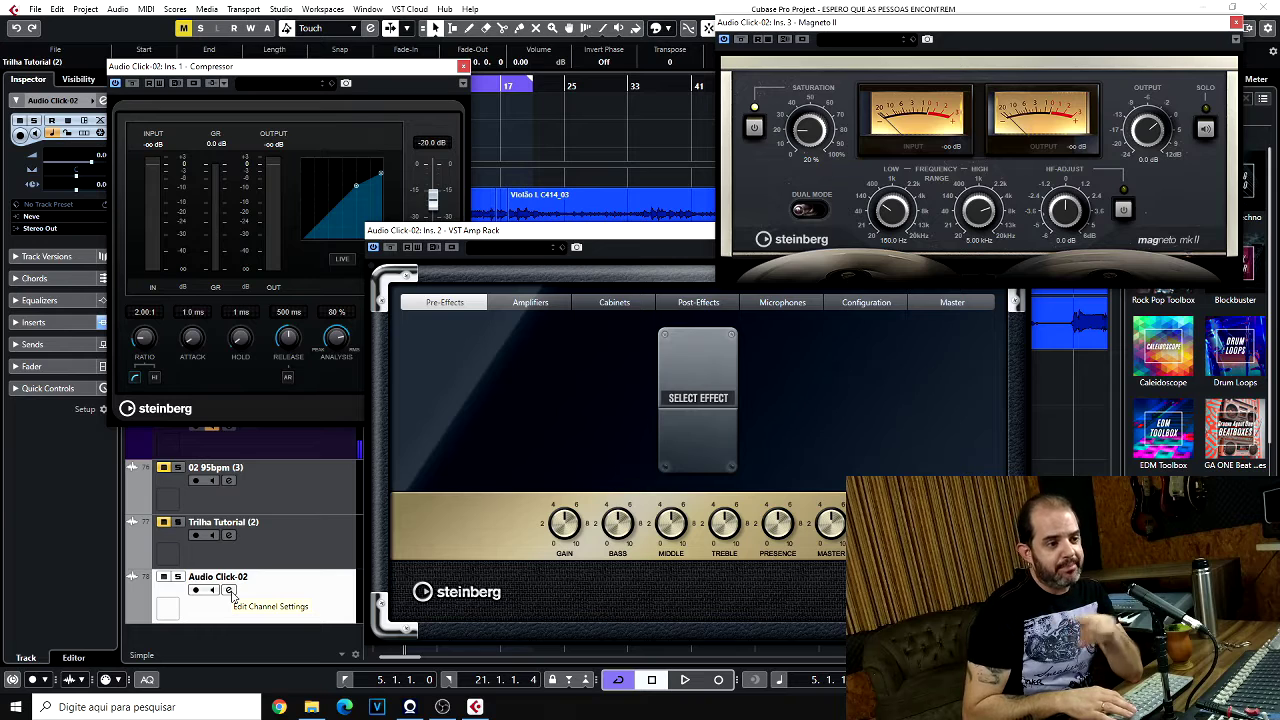
pyautogui.keyDown('alt'); pyautogui.click(229, 591); pyautogui.keyUp('alt')
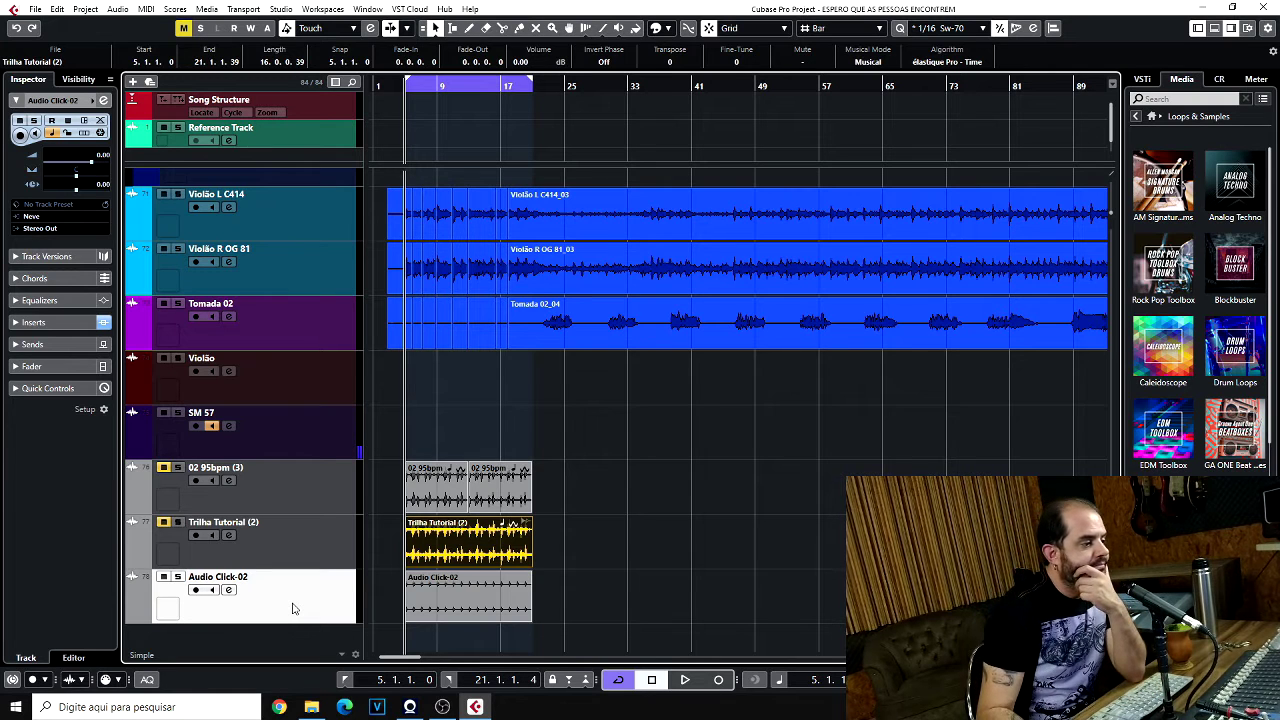
# Duplicate the Audio Click-02 track, select the duplicate, and remove it from the project.
pyautogui.hotkey('ctrl', 'shift', 'd')
pyautogui.scroll(-1, 292, 602)
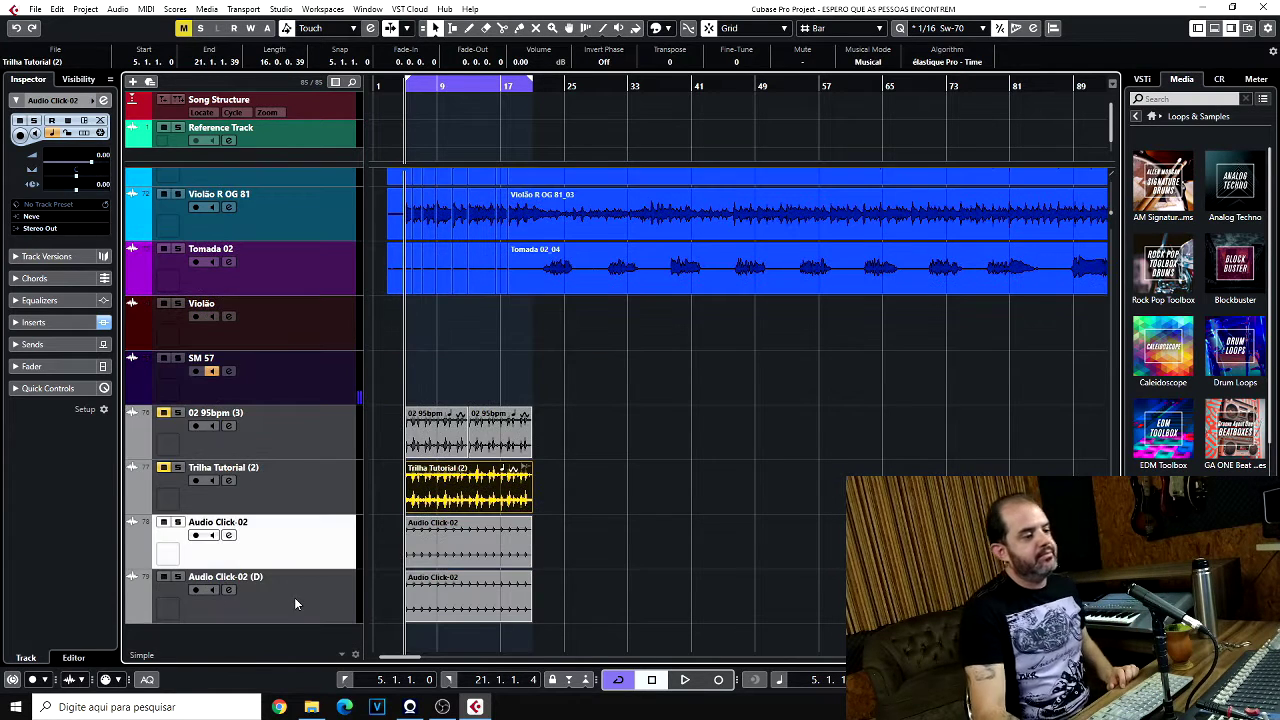
pyautogui.click(300, 608)
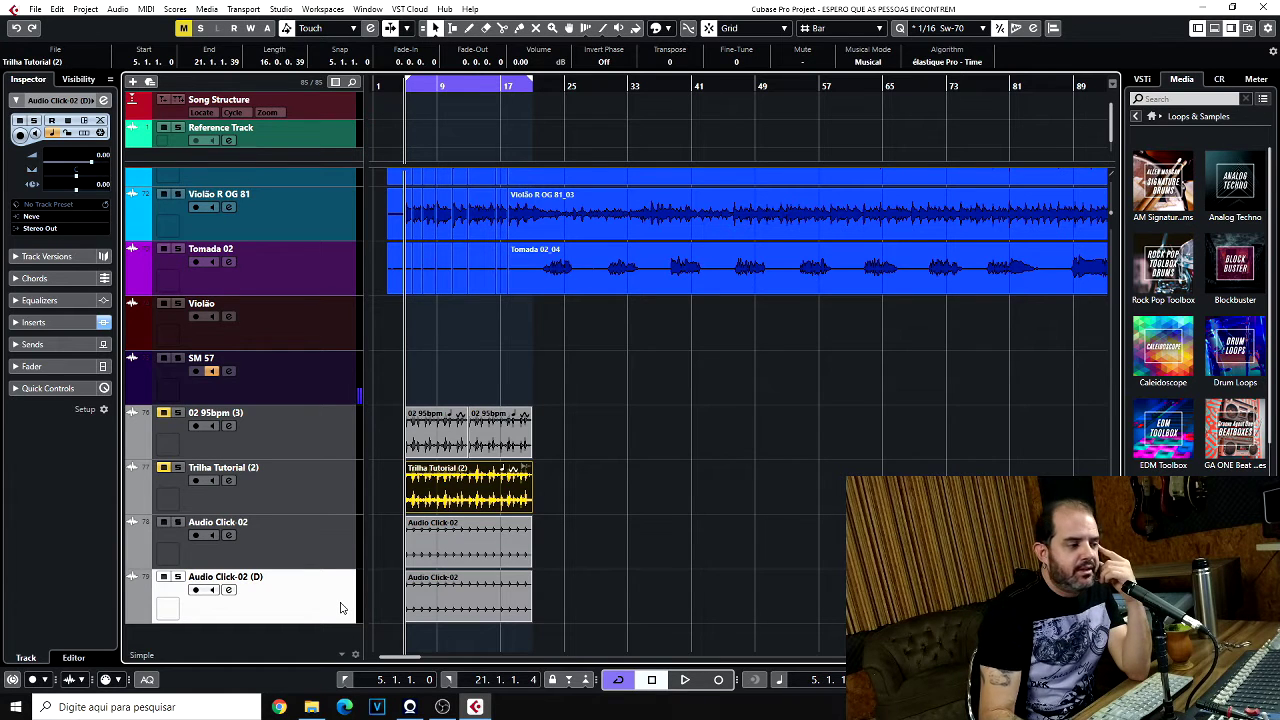
pyautogui.rightClick(340, 607)
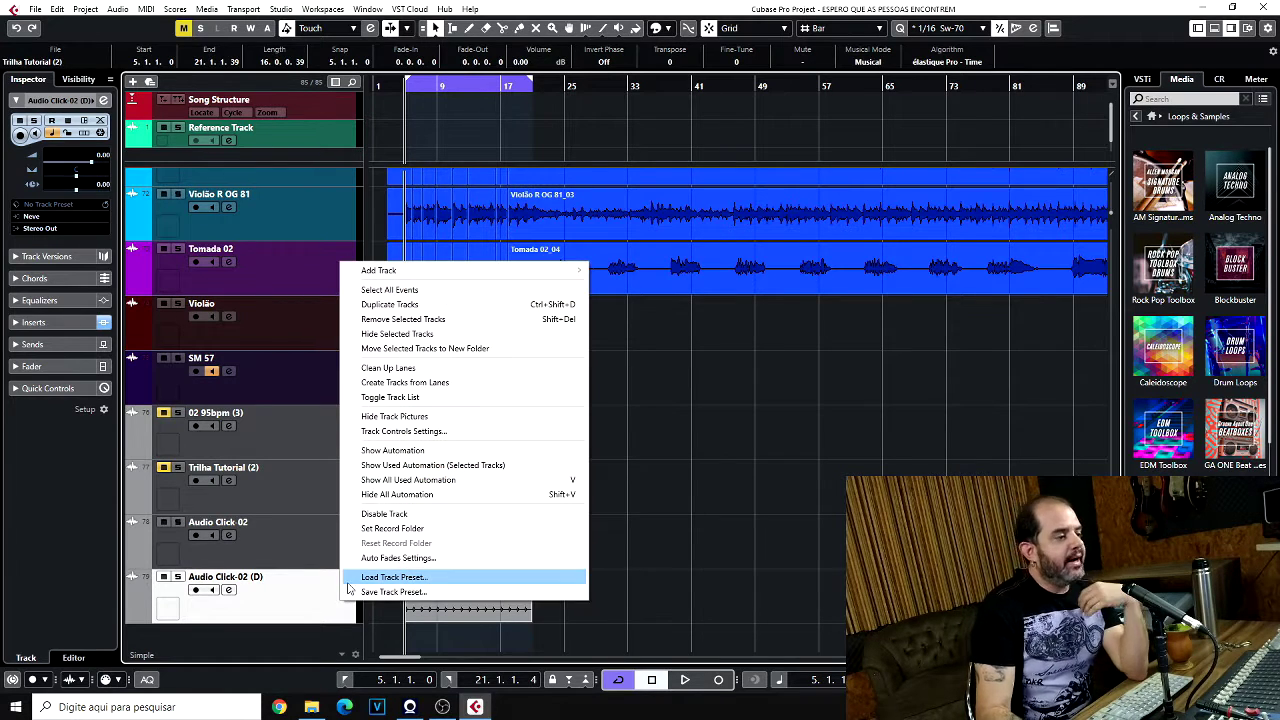
pyautogui.click(457, 319)
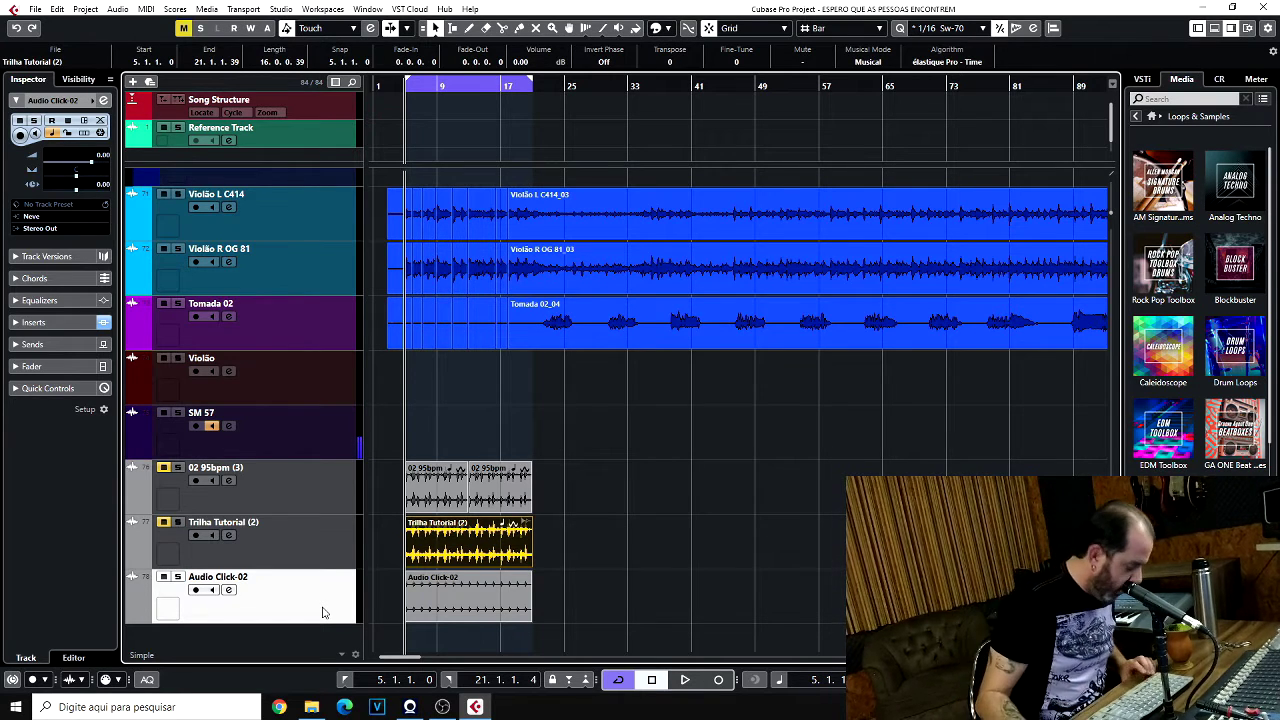
# Show the Audio Click-02 track's insert windows once more and close all plug-in windows at once.
pyautogui.click(230, 590)
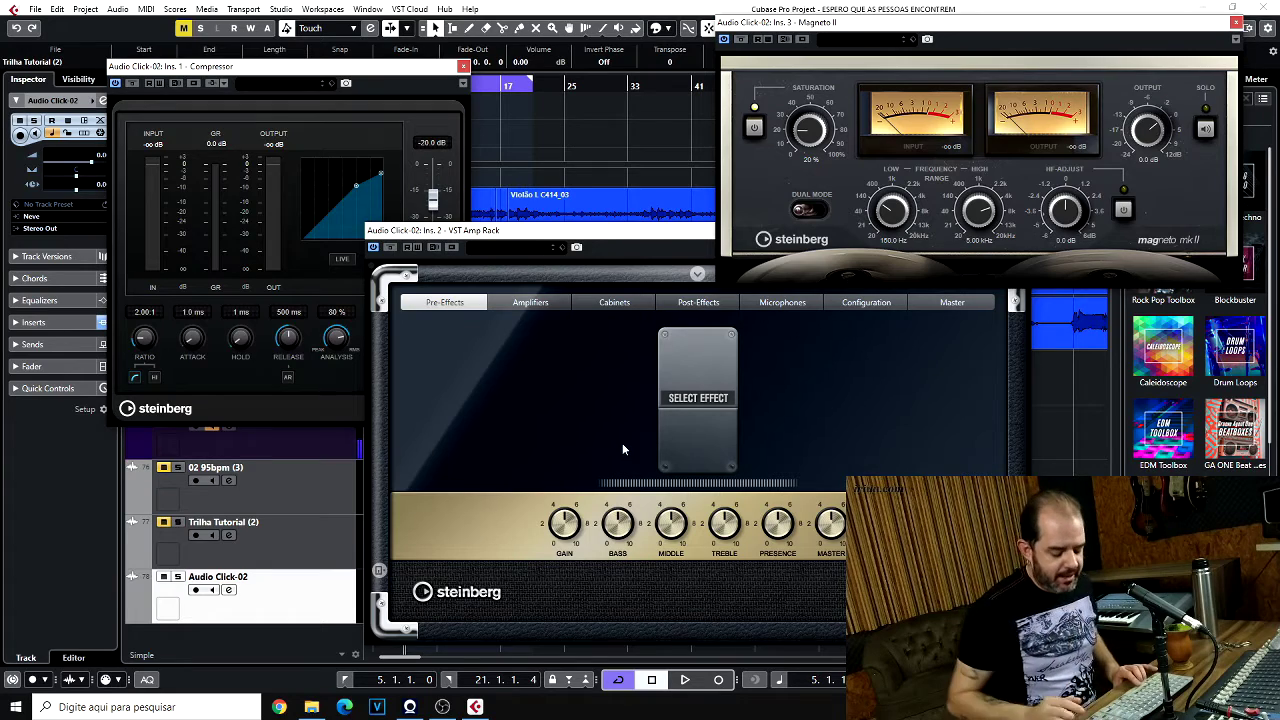
pyautogui.hotkey('ctrl', 'alt', 'w')
# Open the Key Commands settings and inspect the key assigned to the Add Track command in the Add Track category.
pyautogui.hotkey('ctrl', 'k')
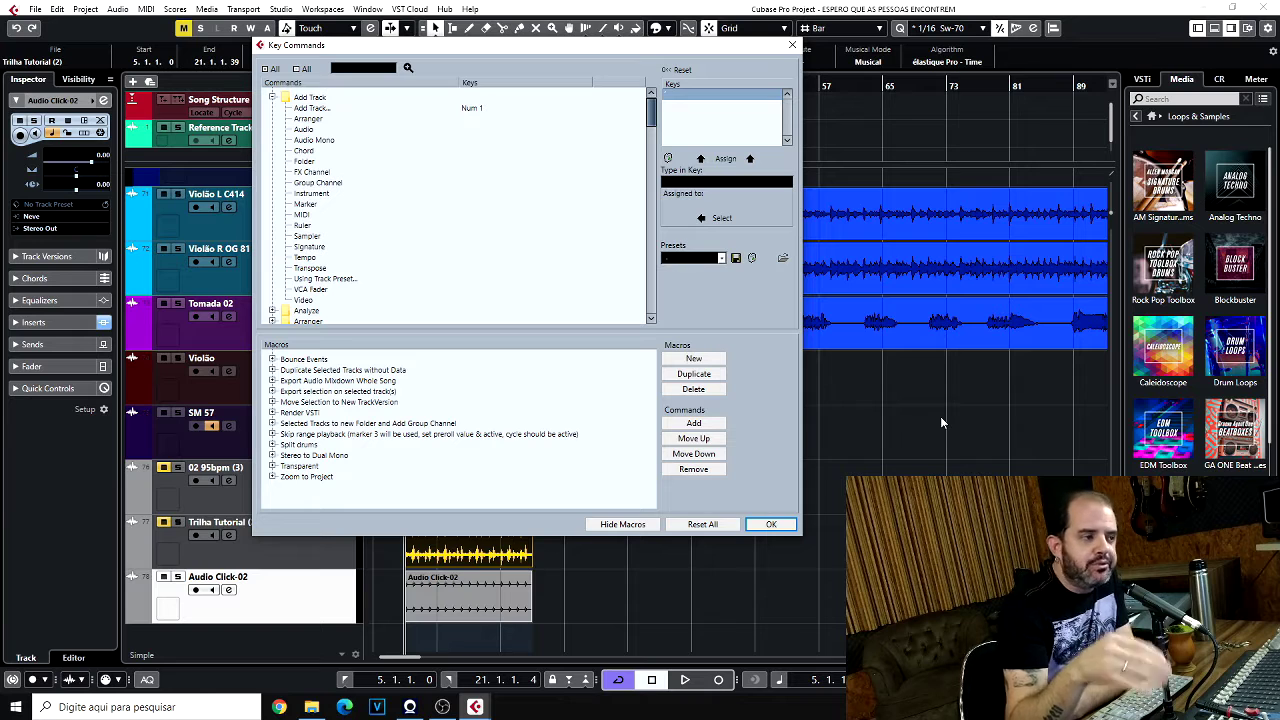
pyautogui.click(272, 98)
pyautogui.click(272, 98)
pyautogui.click(272, 98)
pyautogui.click(272, 98)
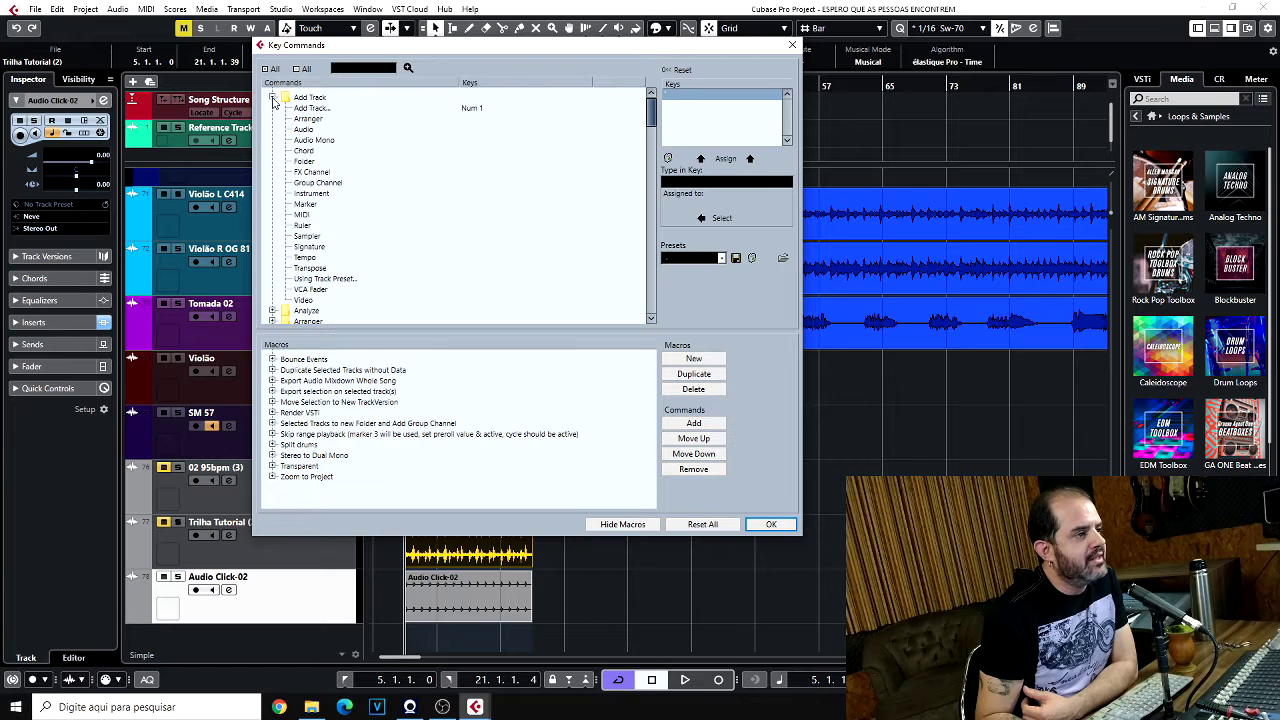
pyautogui.click(309, 109)
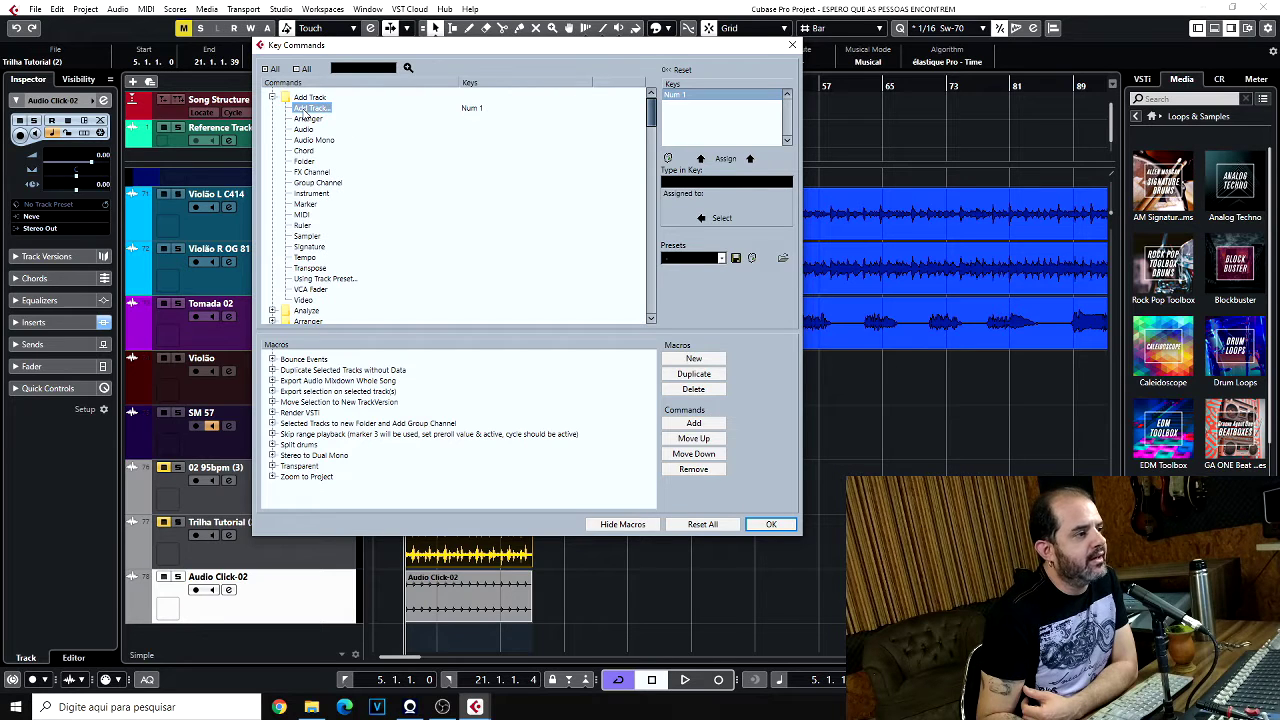
pyautogui.click(731, 184)
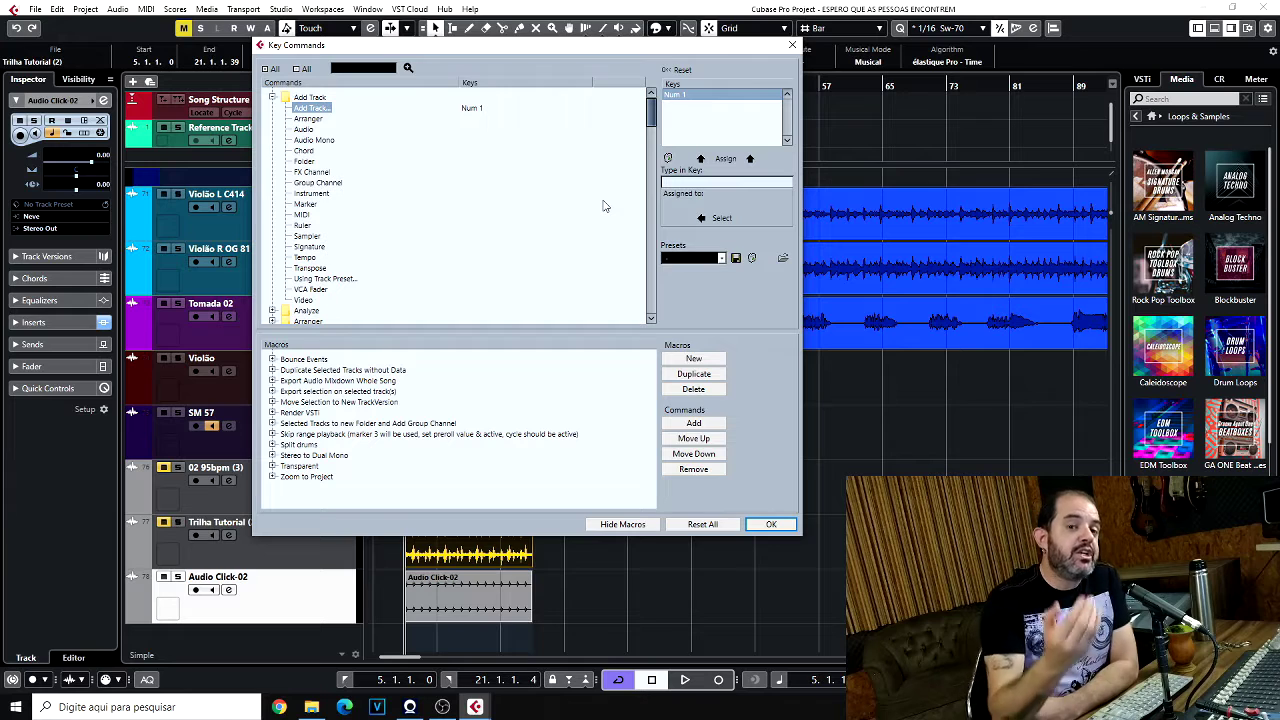
# Browse the Mixer category of the key commands down to Windows: Close All Plug-Ins, and close the Key Commands dialog.
pyautogui.moveTo(652, 120); pyautogui.dragTo(655, 186)
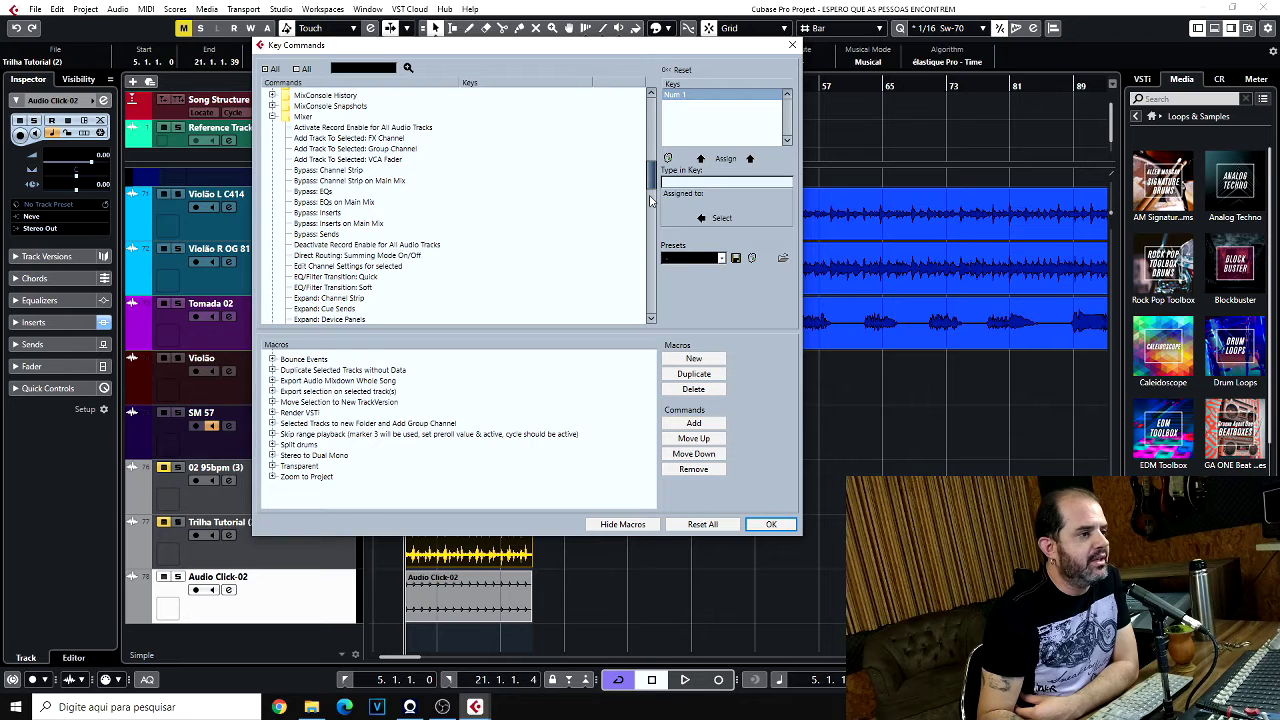
pyautogui.moveTo(652, 180); pyautogui.dragTo(650, 270)
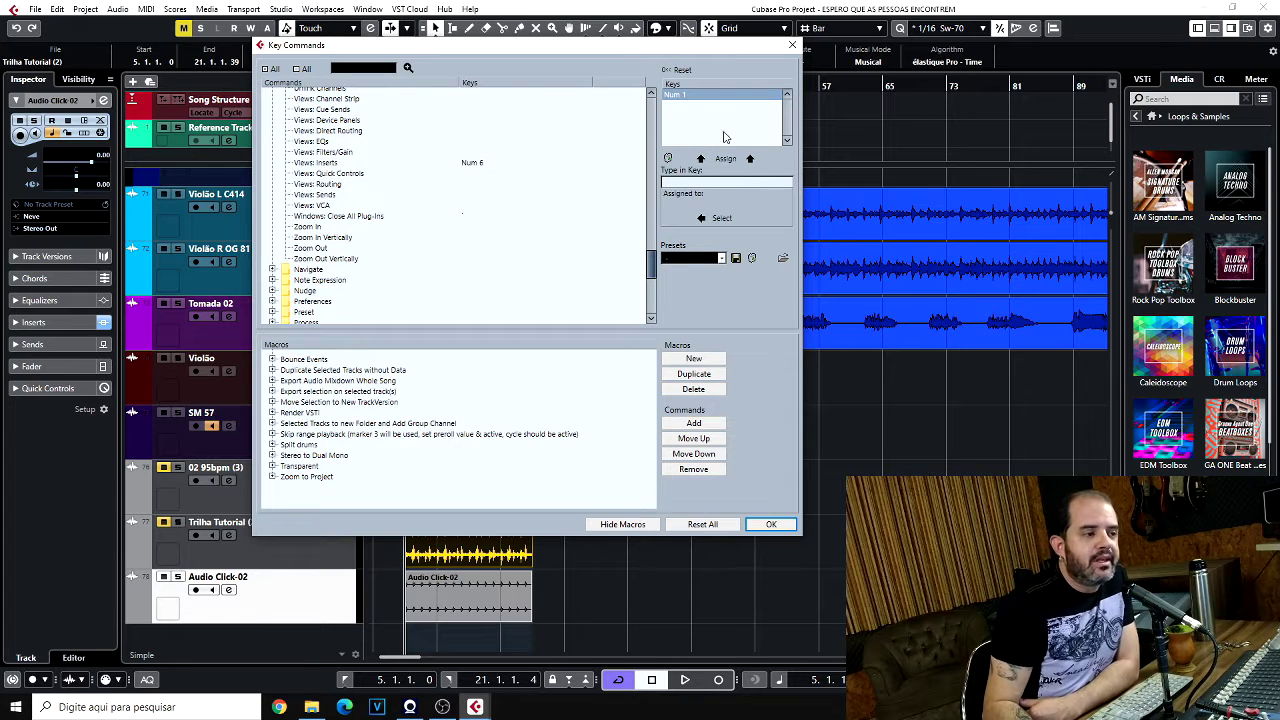
pyautogui.click(771, 525)
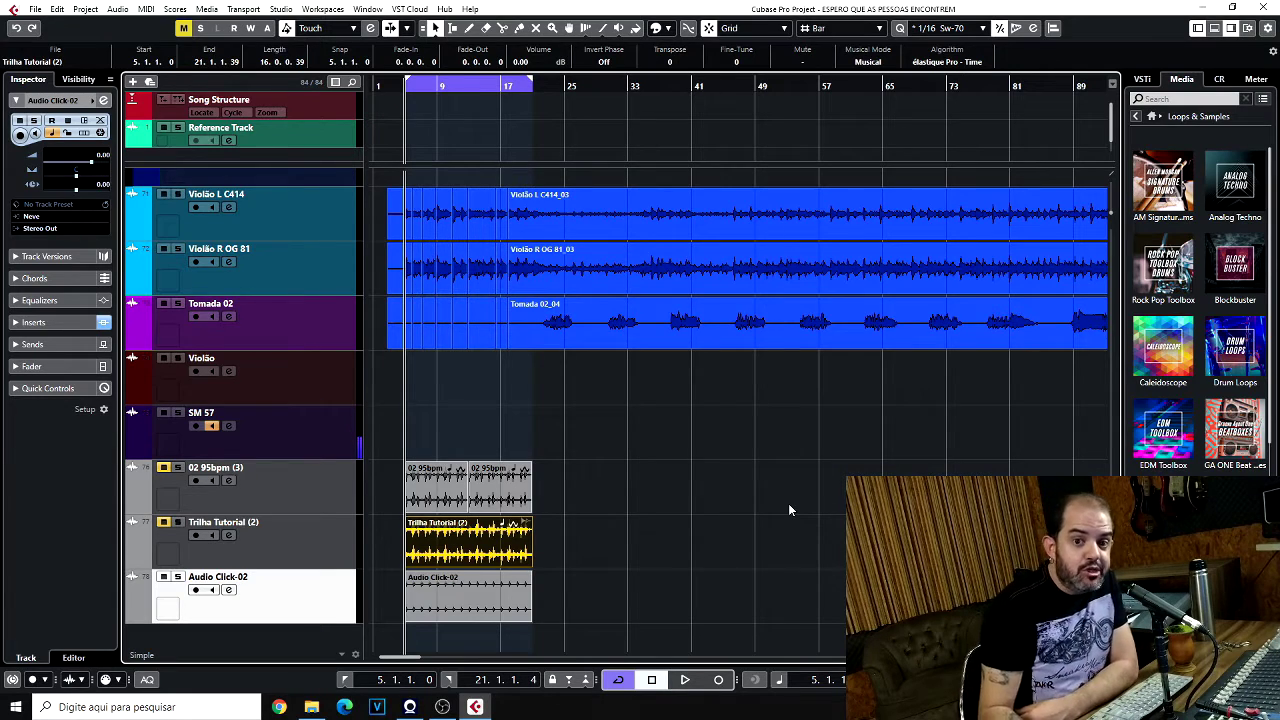
# Open the MixConsole, look through its channels, and close it.
pyautogui.press('F3')
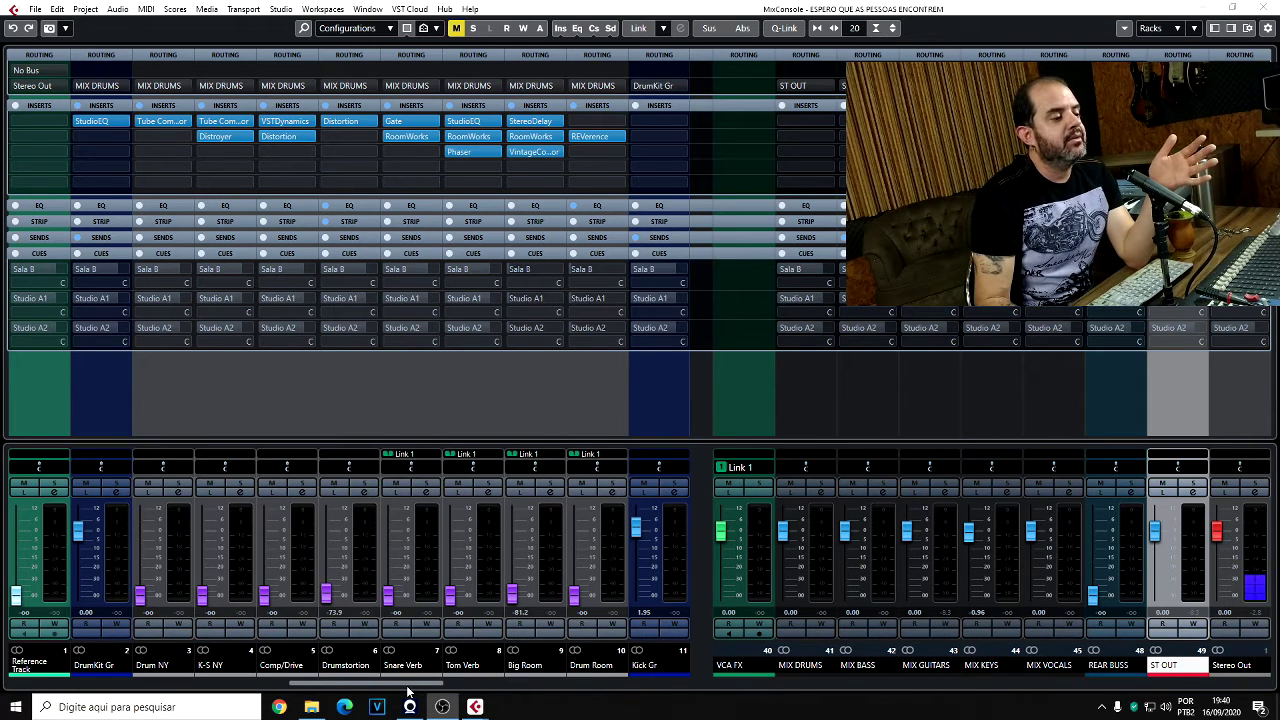
pyautogui.moveTo(408, 690); pyautogui.dragTo(597, 686)
pyautogui.click(1261, 8)
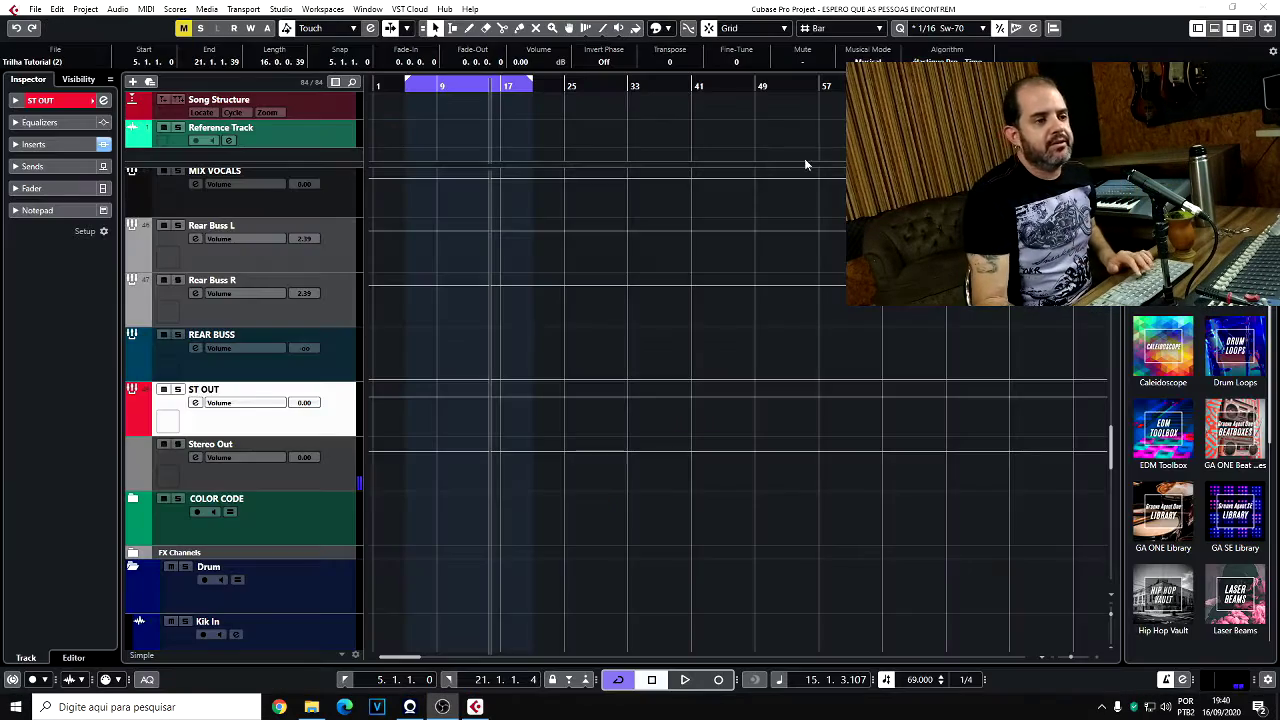
# Play the project from around bar 5 and select the Violão L C414 track.
pyautogui.scroll(-15, 454, 352)
pyautogui.click(412, 94)
pyautogui.press('space')
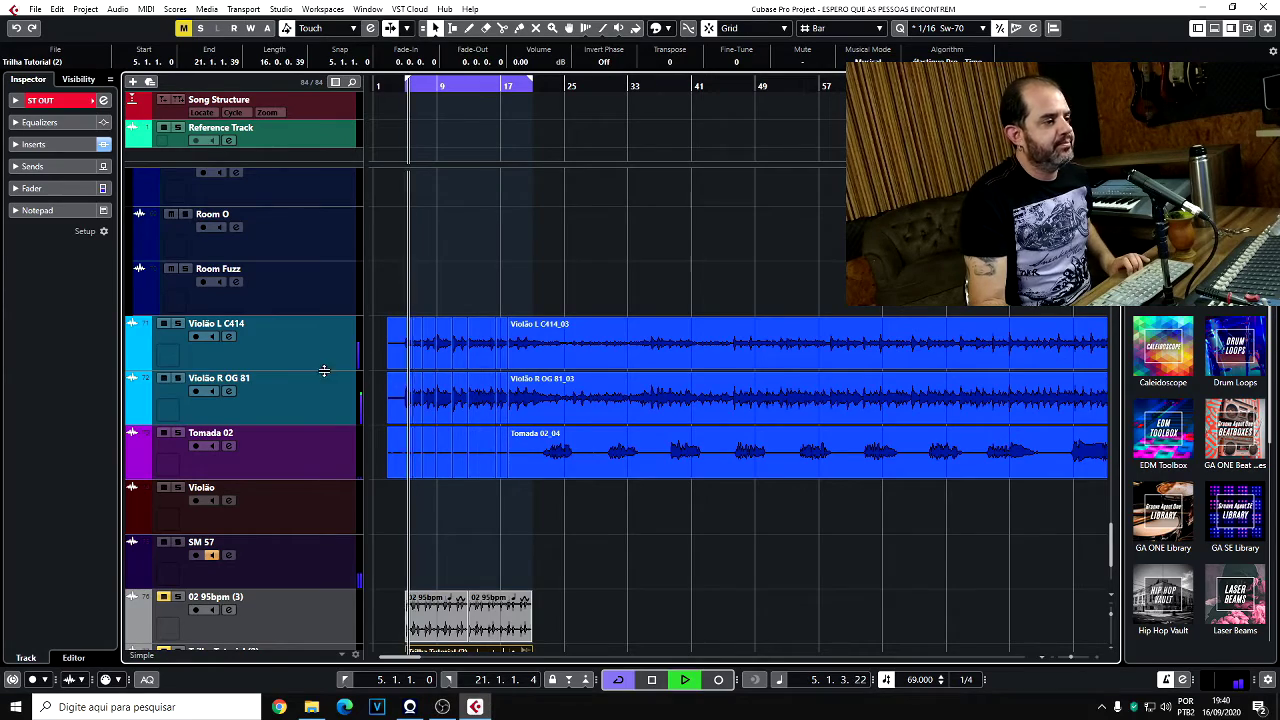
pyautogui.click(324, 368)
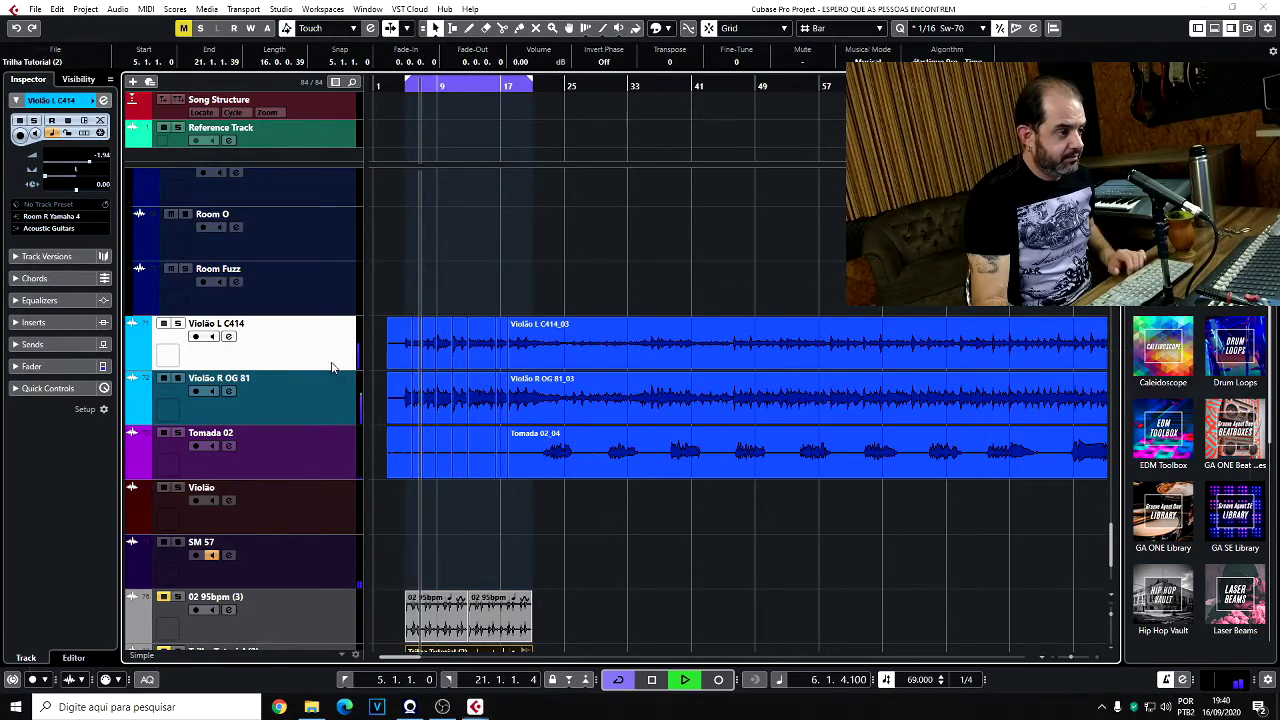
# Open the MixConsole and examine which channels scroll and which stay fixed, ending at the Audio Click-02 channel.
pyautogui.press('F3')
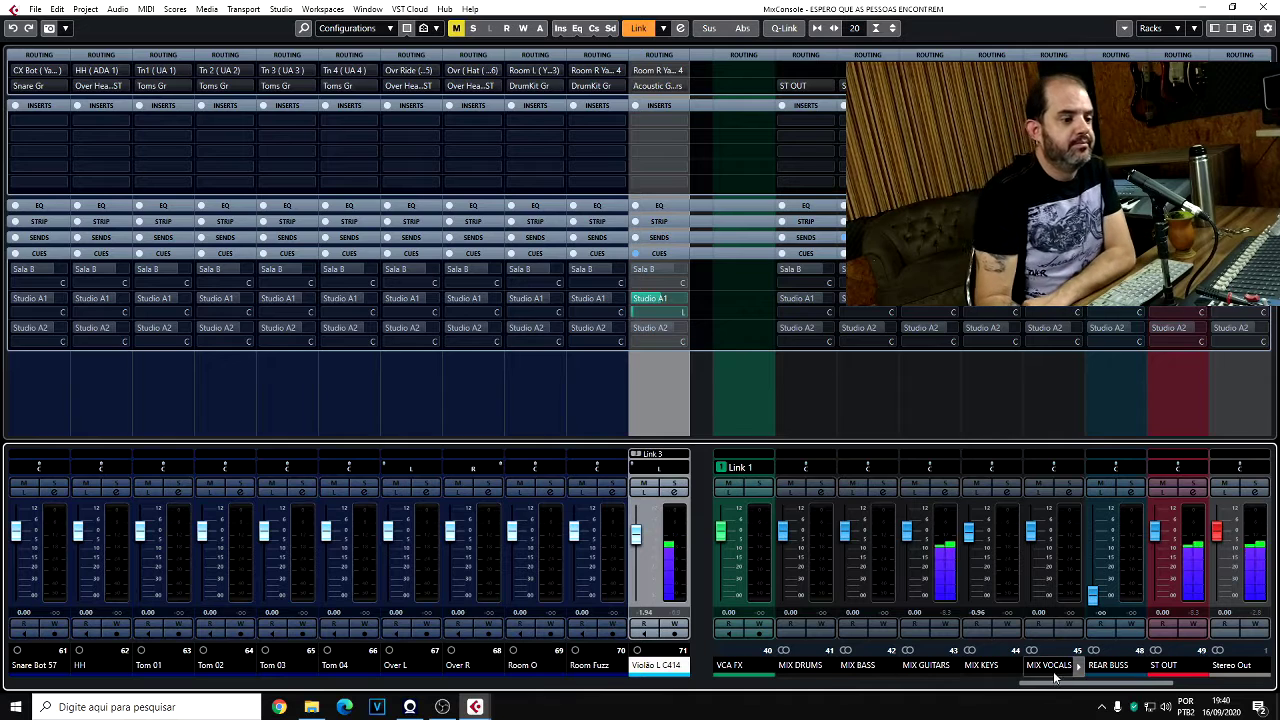
pyautogui.moveTo(1055, 678); pyautogui.dragTo(1082, 692)
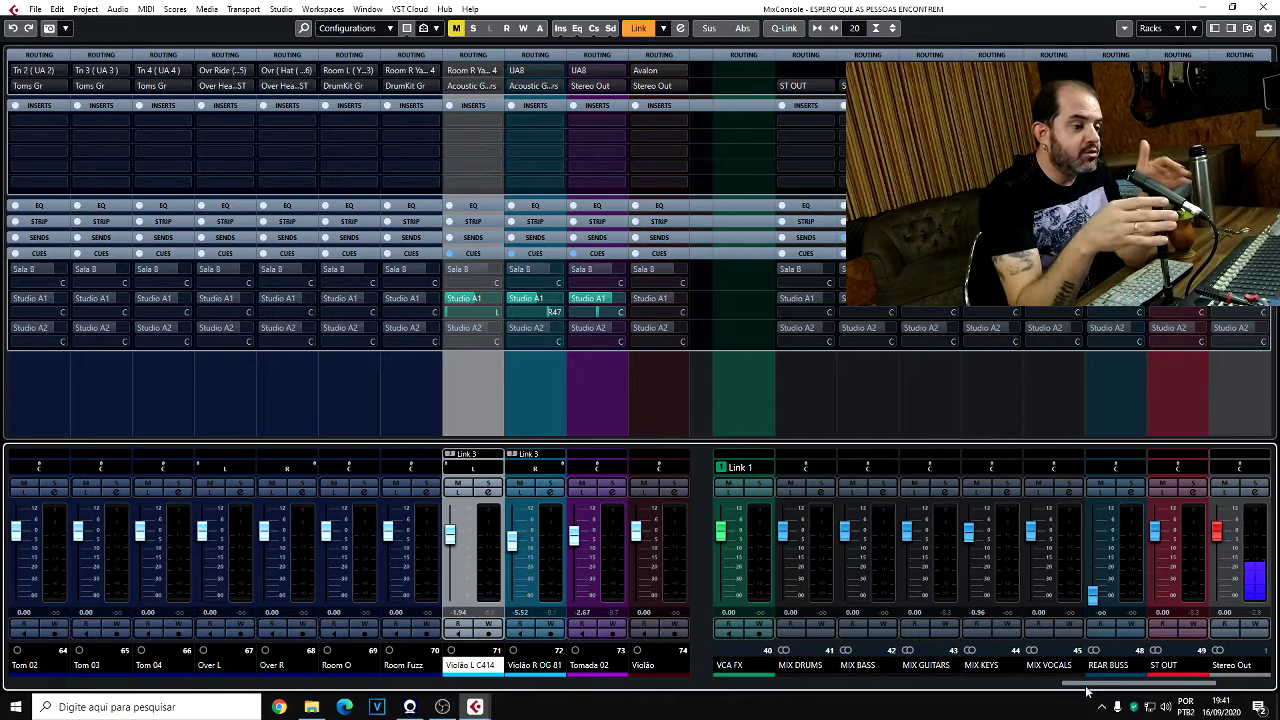
pyautogui.moveTo(1088, 688); pyautogui.dragTo(1020, 712)
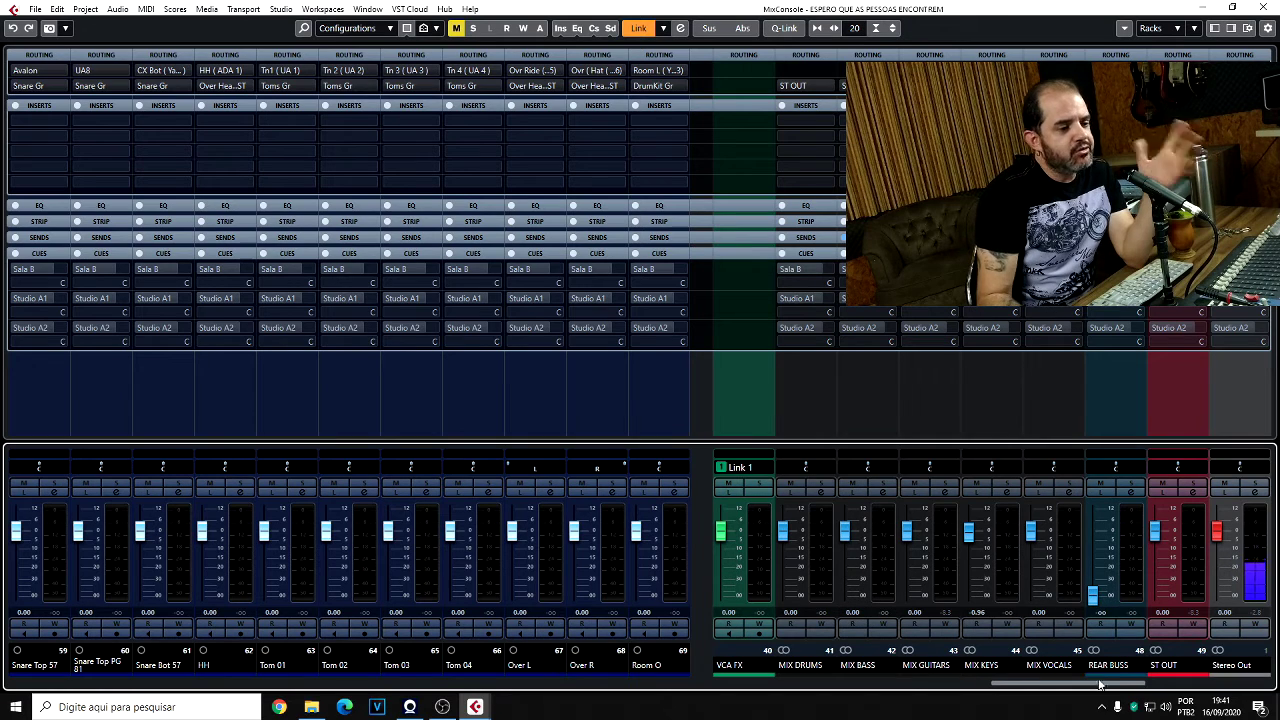
pyautogui.moveTo(1013, 688); pyautogui.dragTo(1195, 684)
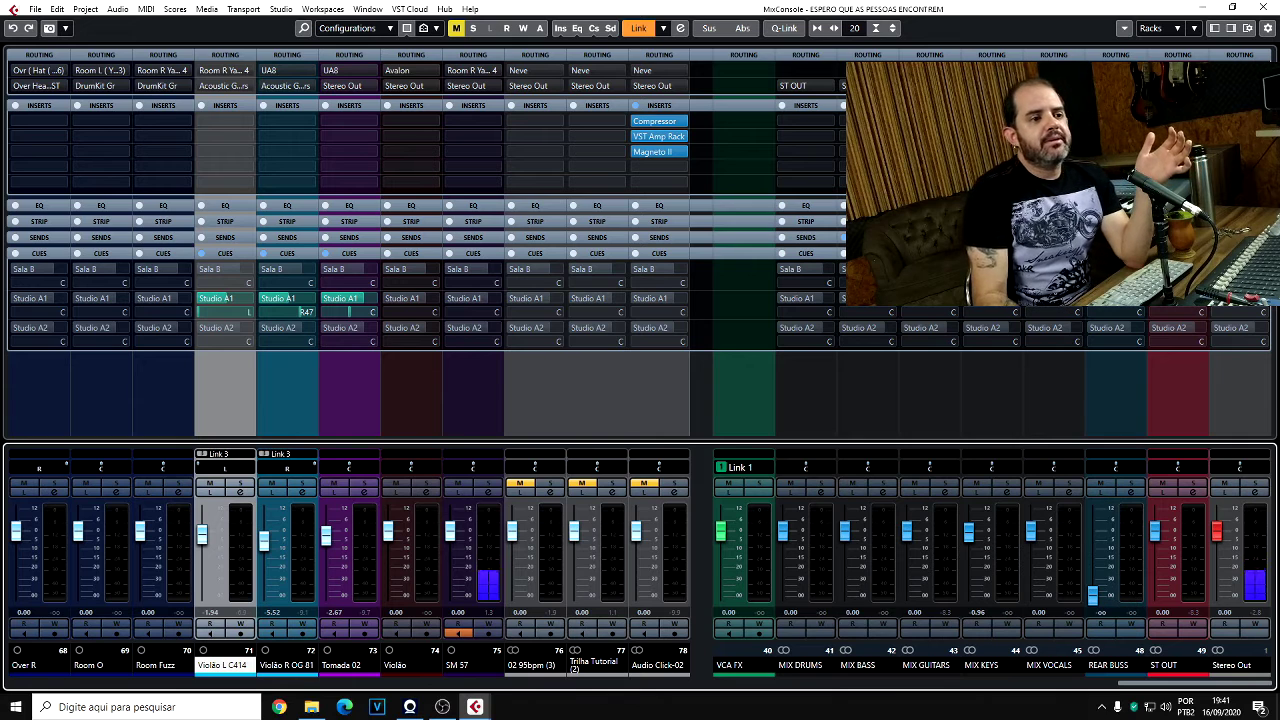
# Show the MixConsole's channel visibility list and compare its Channel and Zones views, ending on Zones.
pyautogui.click(1215, 28)
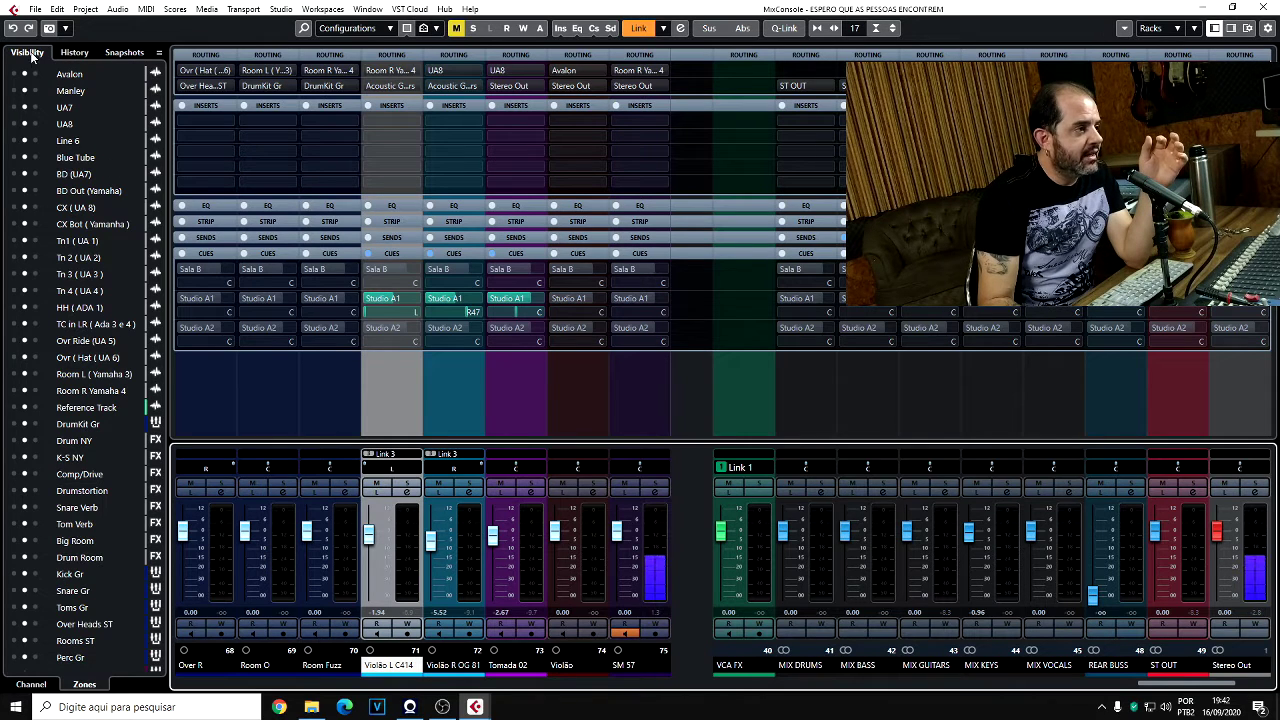
pyautogui.click(35, 688)
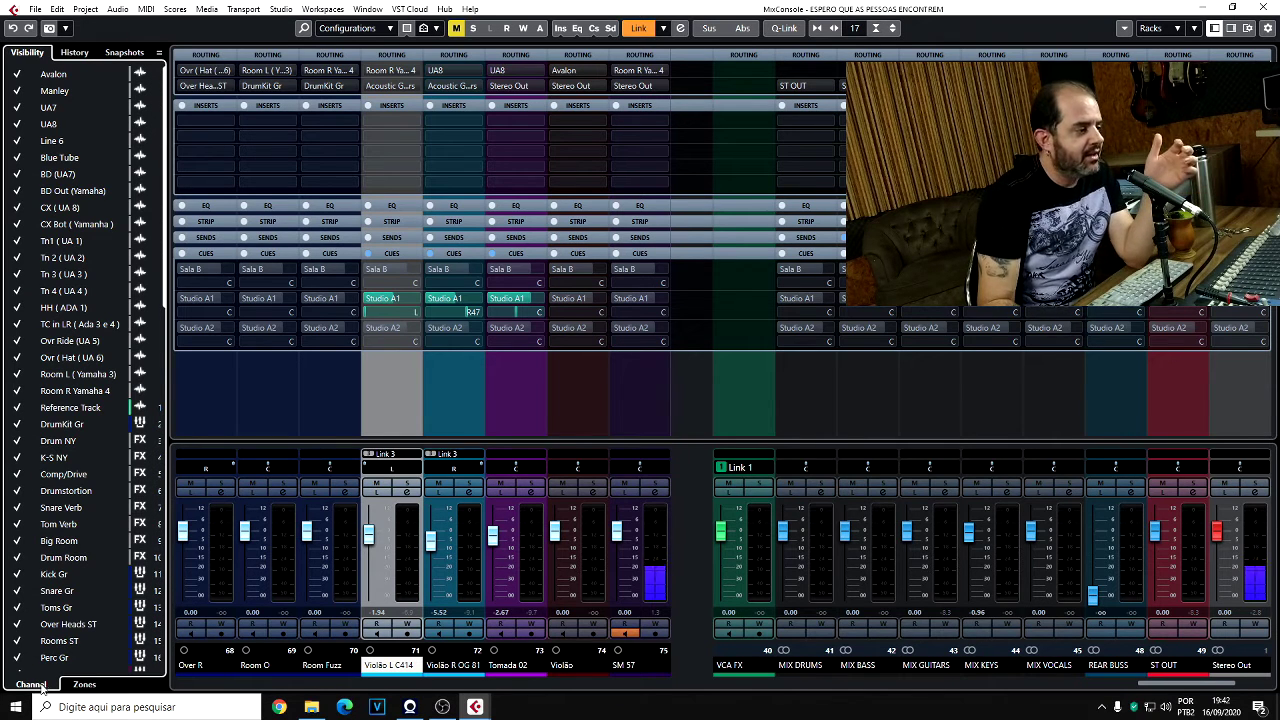
pyautogui.click(84, 686)
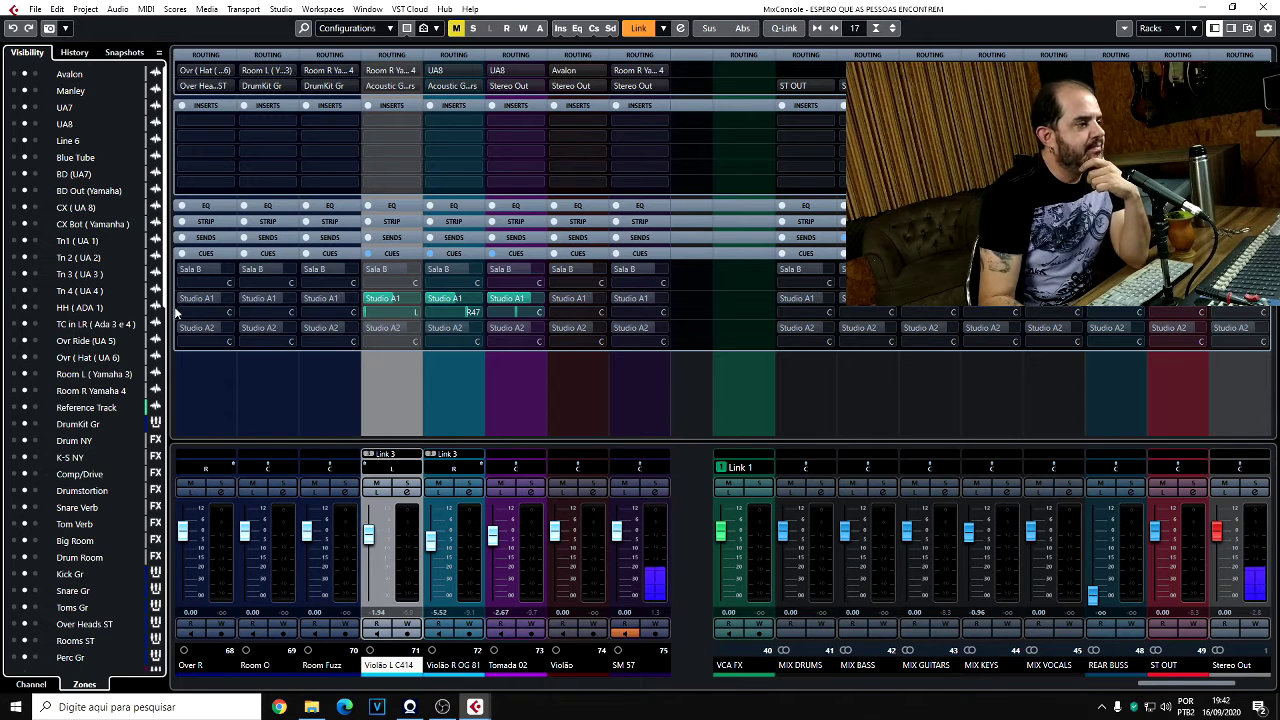
pyautogui.scroll(3, 165, 318)
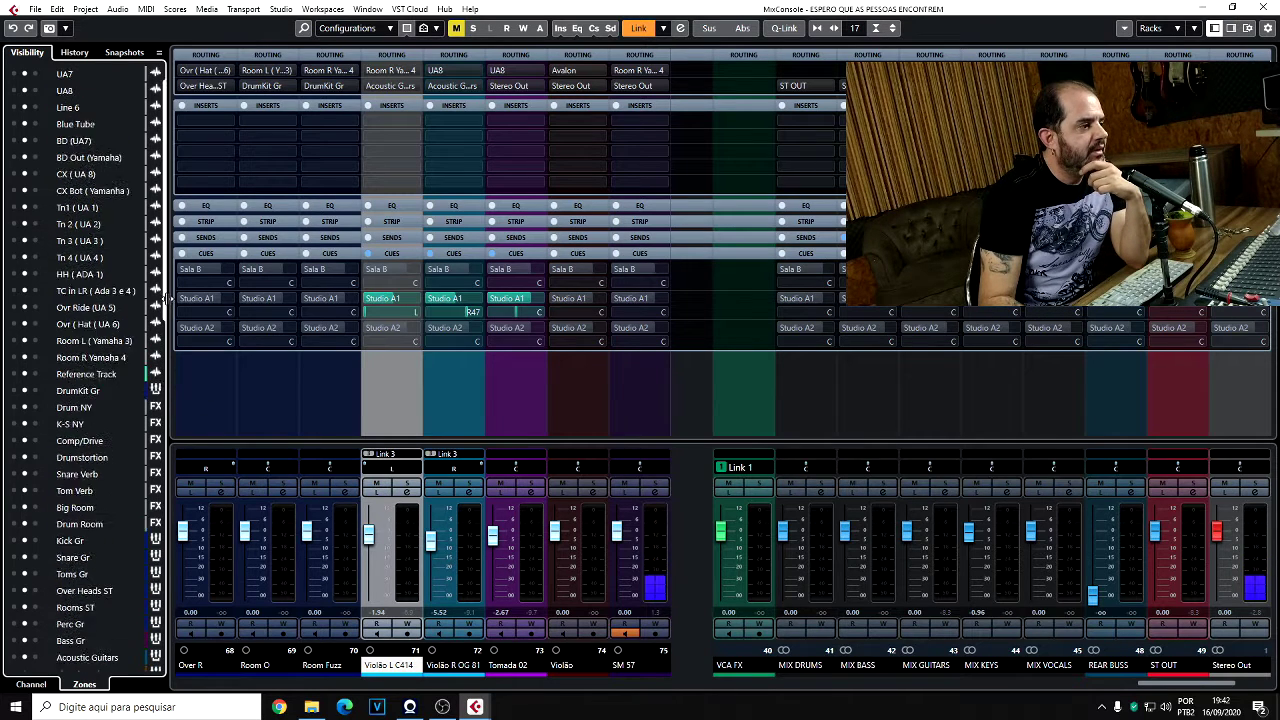
# Set the ST OUT channel to the default channel position and locate it among the scrolling channels.
pyautogui.click(1196, 578)
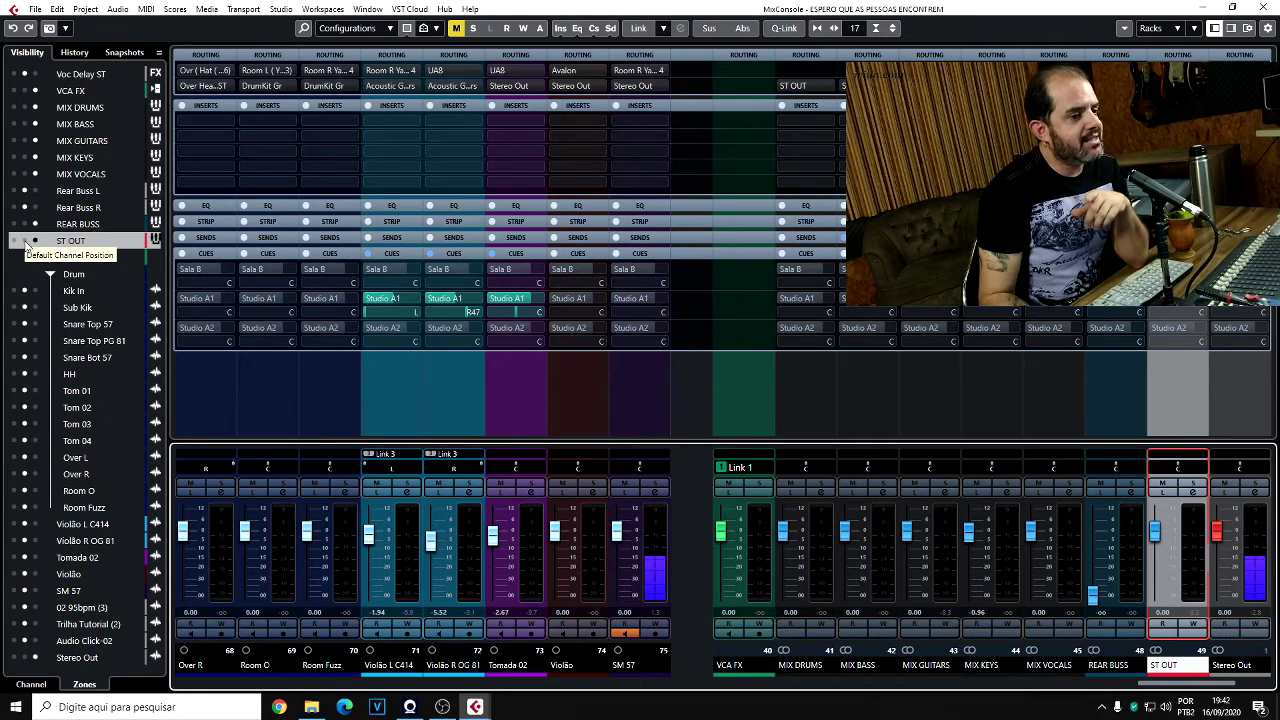
pyautogui.click(25, 243)
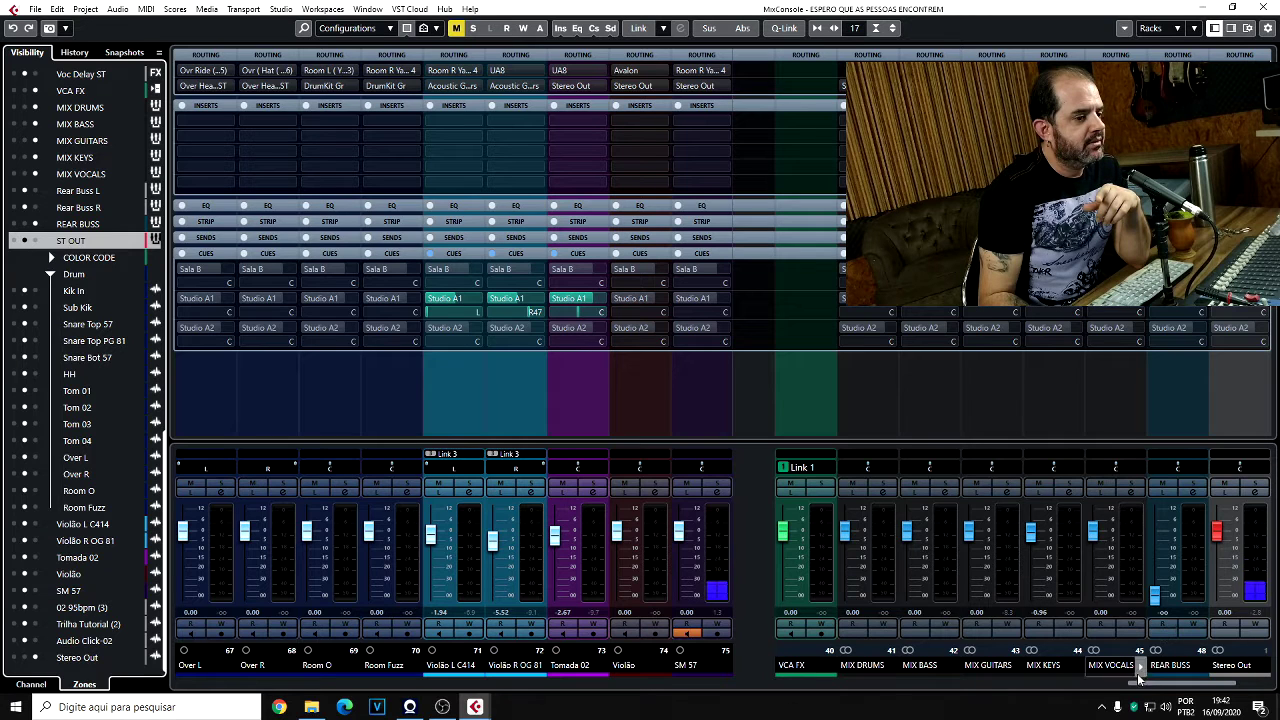
pyautogui.moveTo(1136, 688); pyautogui.dragTo(842, 711)
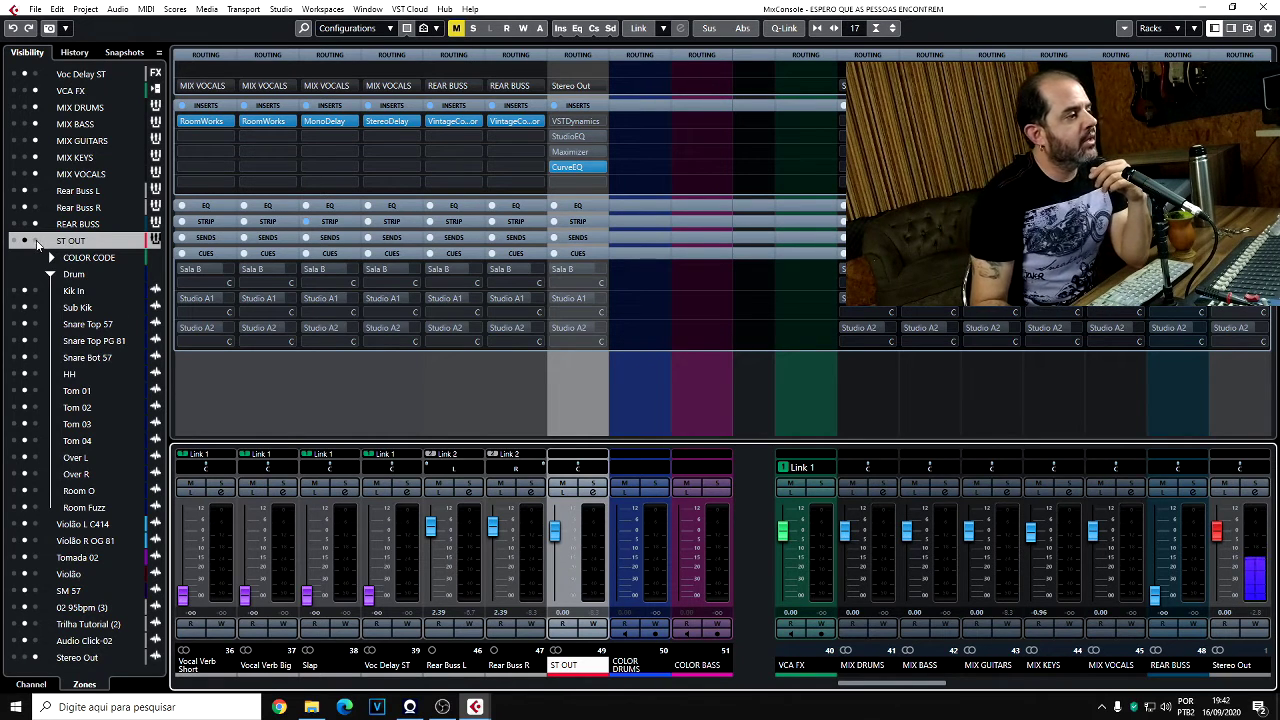
# Fix the ST OUT channel in the right zone of the MixConsole and check it by scrolling the other channels.
pyautogui.click(36, 241)
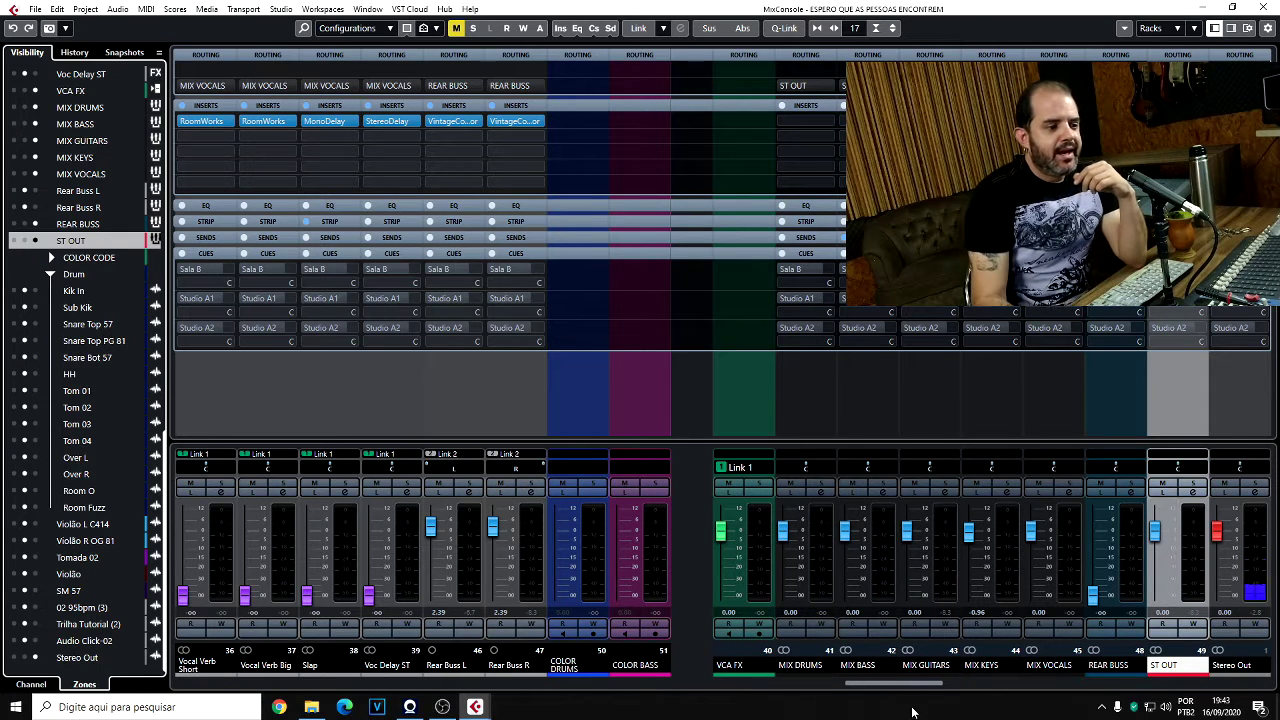
pyautogui.moveTo(896, 689); pyautogui.dragTo(1162, 695)
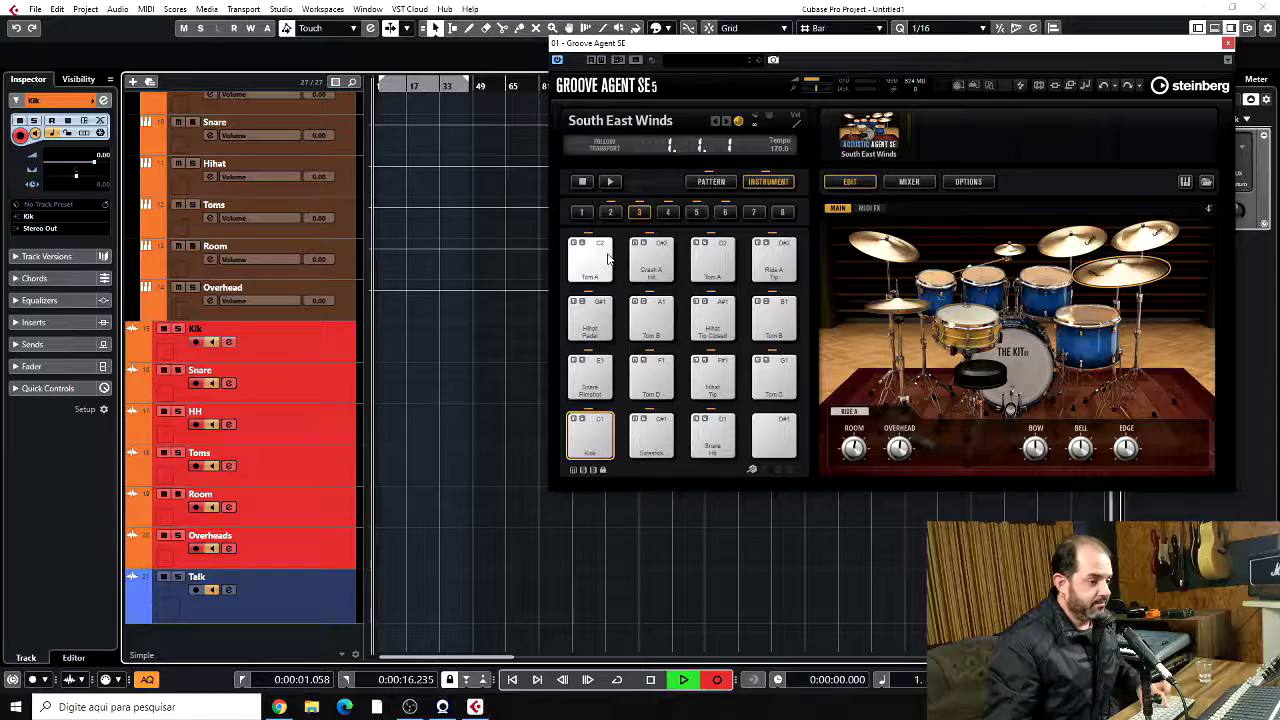
# Record the Groove Agent SE drum groove onto the Kik, Snare, HH, Toms, Room and Overheads audio tracks.
pyautogui.press('space')
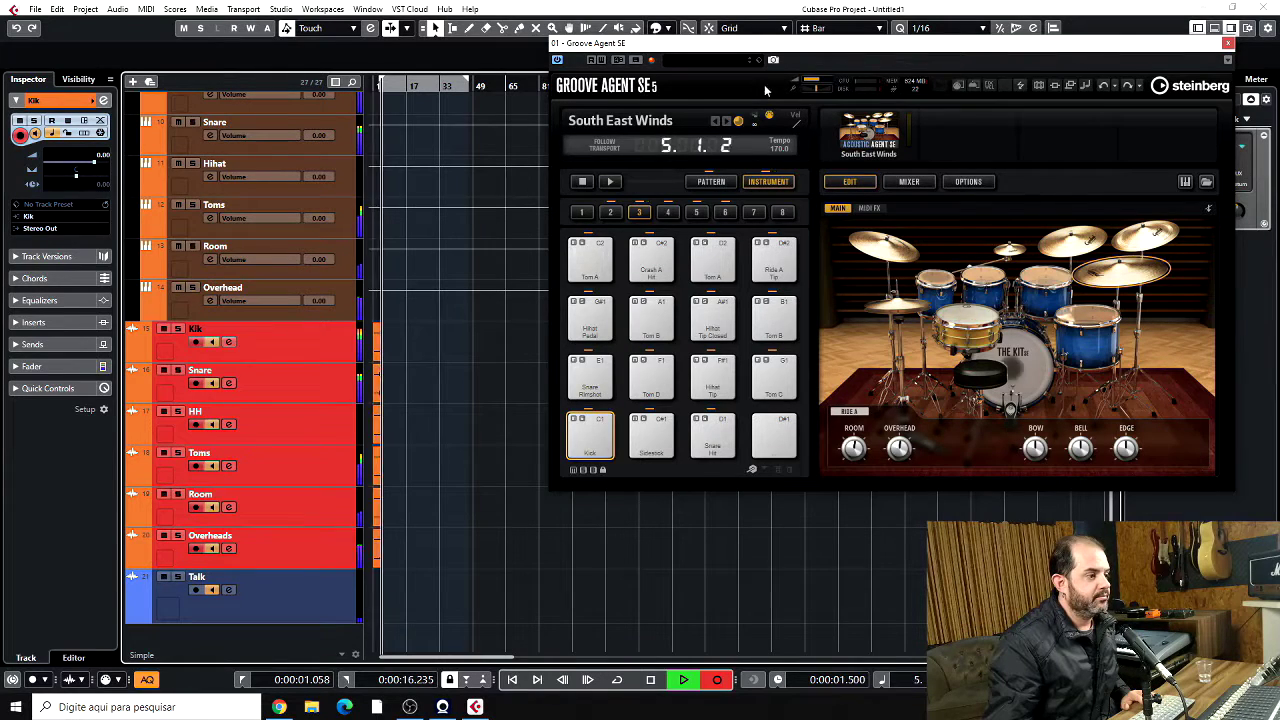